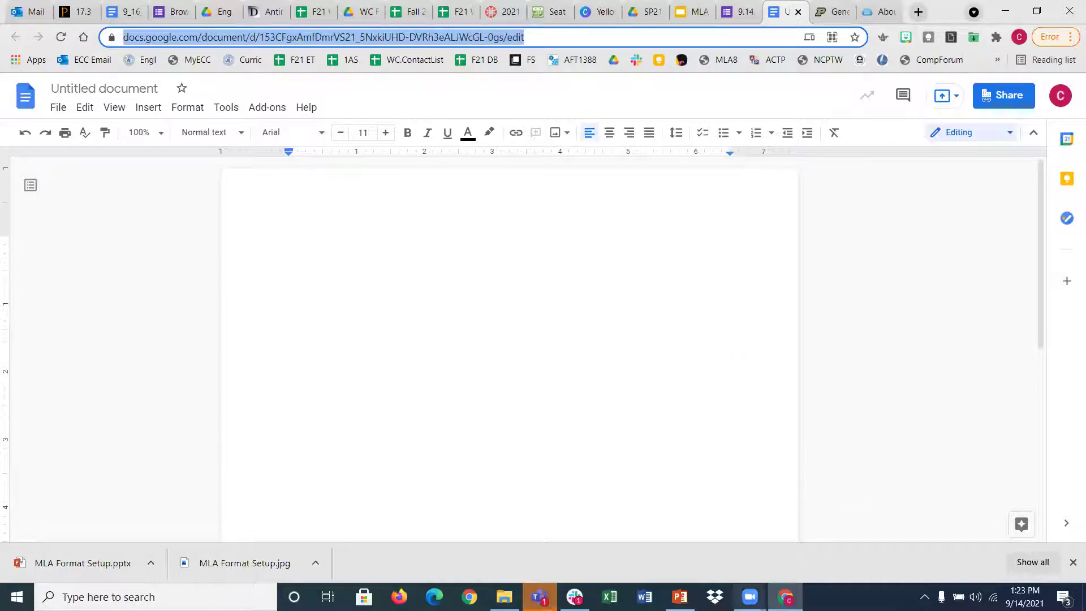
Step: Switch to PowerPoint to review the paper setup agenda slide, and return to the blank document in the browser
left_click(680, 597)
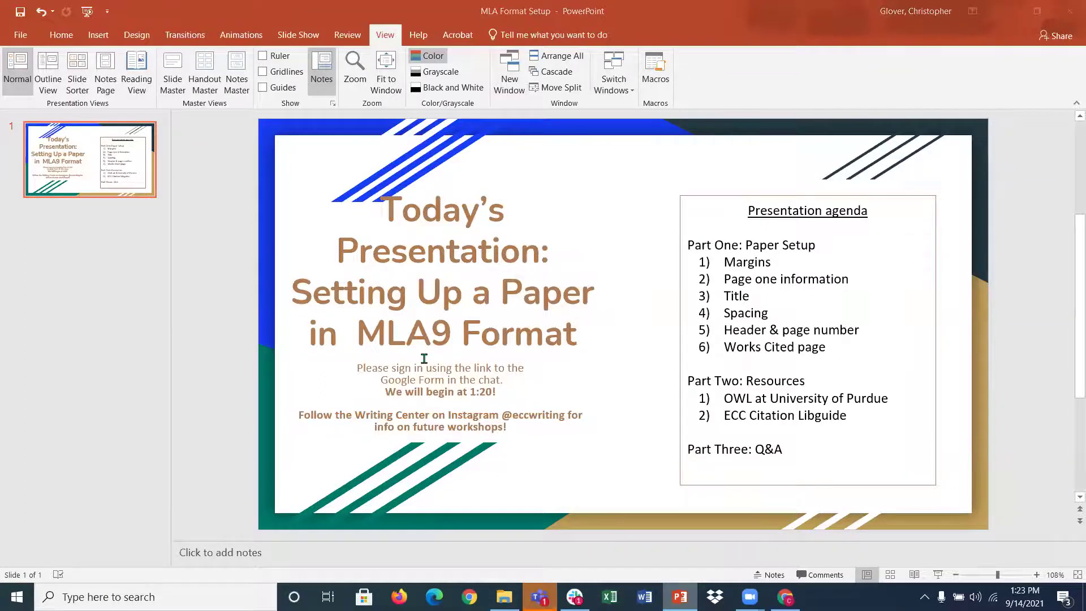
key("alt+Tab")
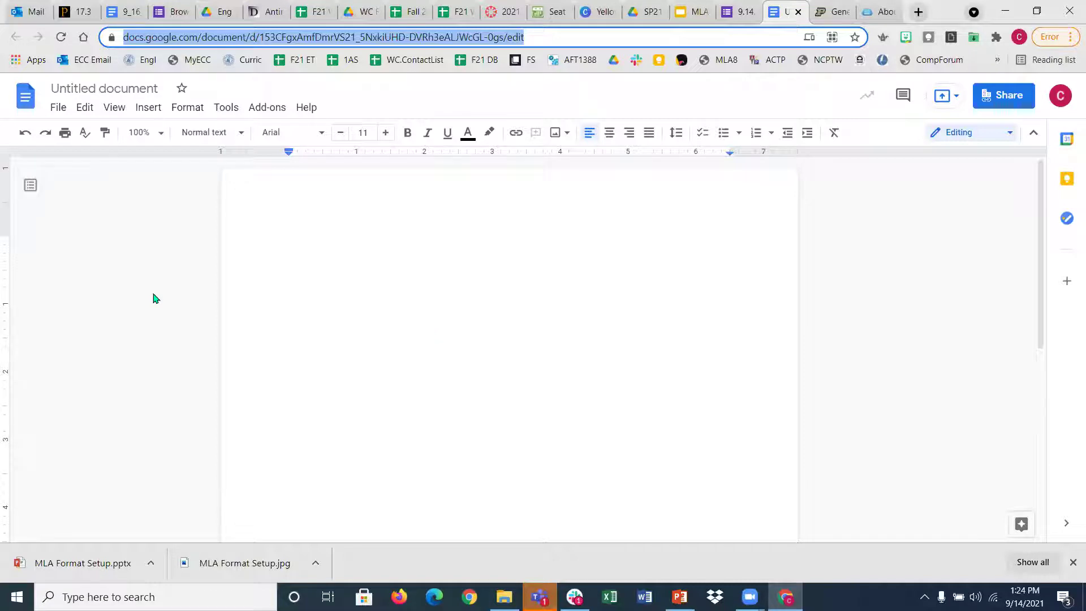
Step: Check the whole document's page setup for 1-inch top, bottom, left and right margins and accept the settings
left_click(58, 108)
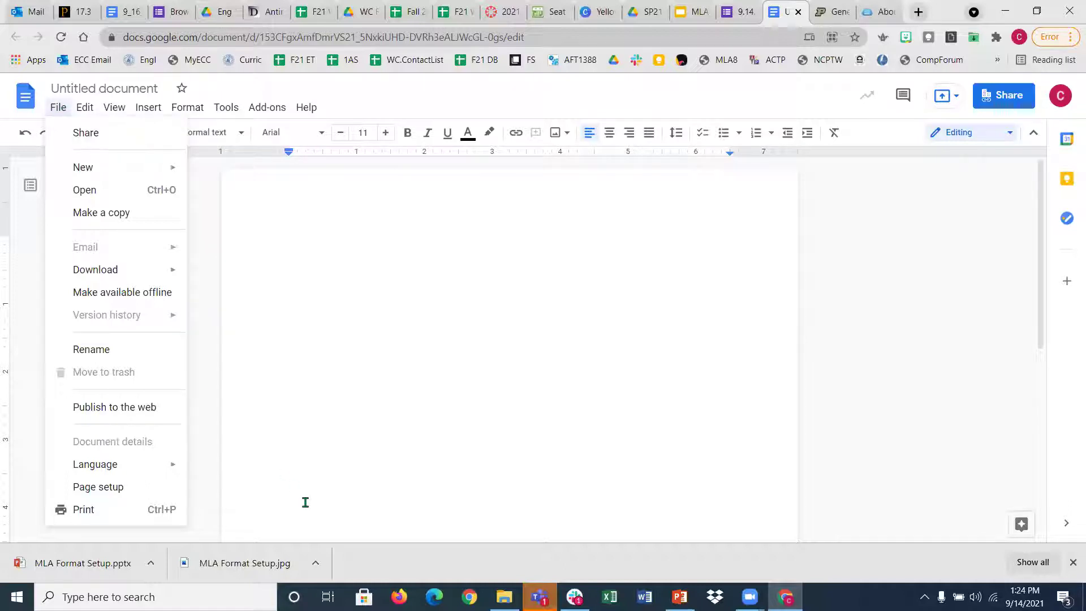
left_click(305, 502)
left_click(56, 108)
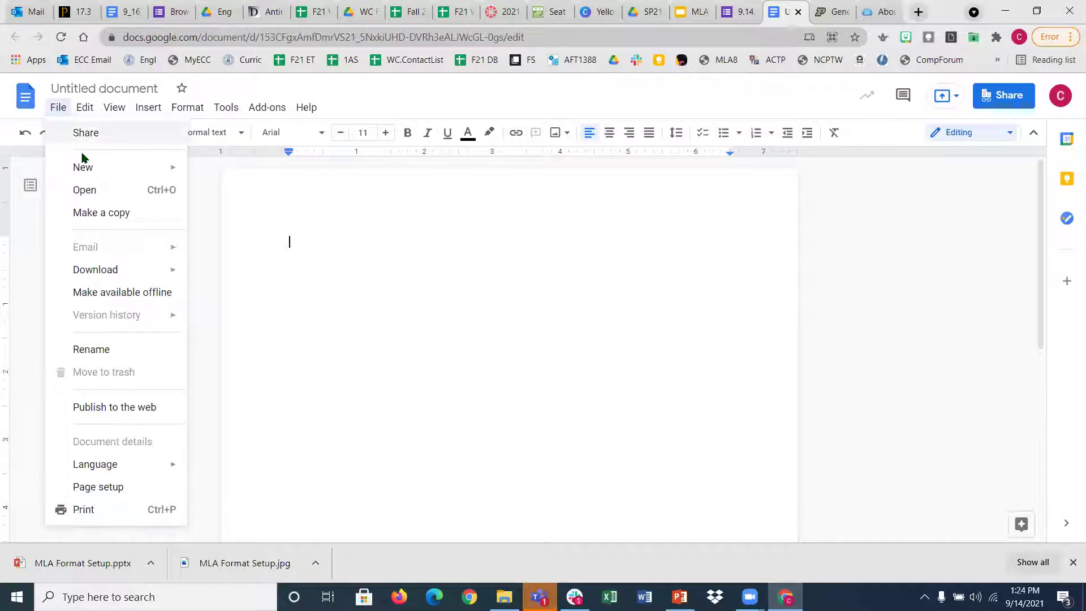
left_click(90, 491)
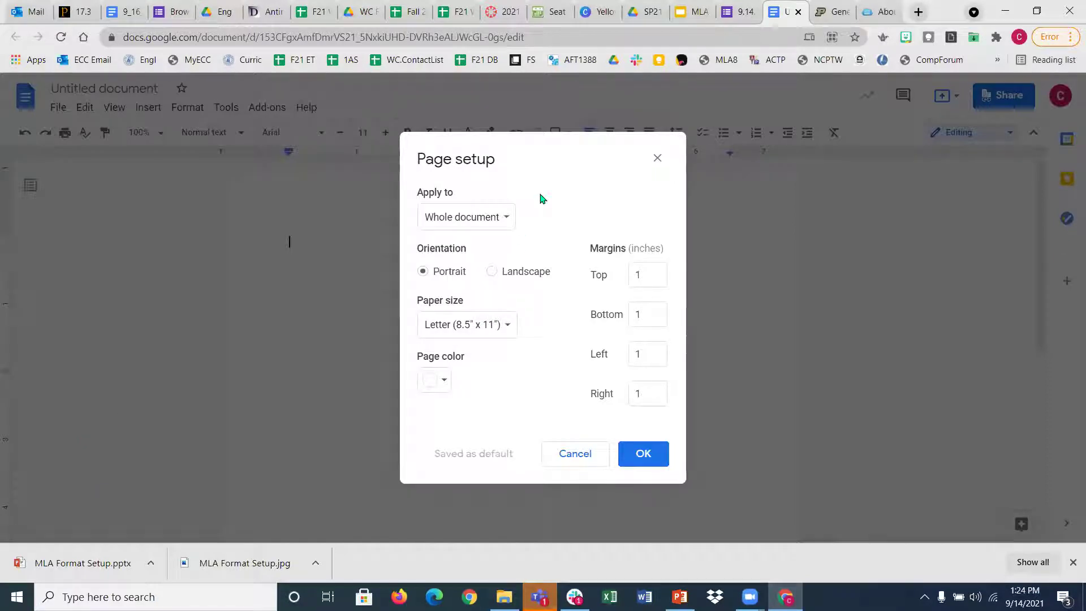
left_click(647, 277)
left_click(650, 318)
left_click(645, 360)
left_click(649, 393)
left_click(643, 453)
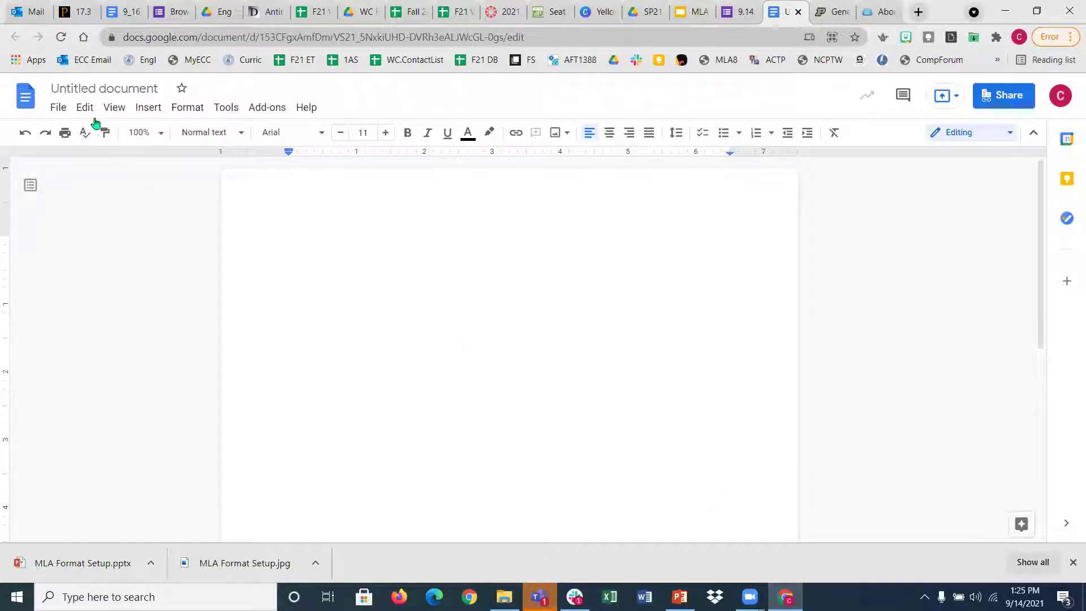
Step: Reopen the page setup to recheck the four margins and accept the settings again
left_click(62, 108)
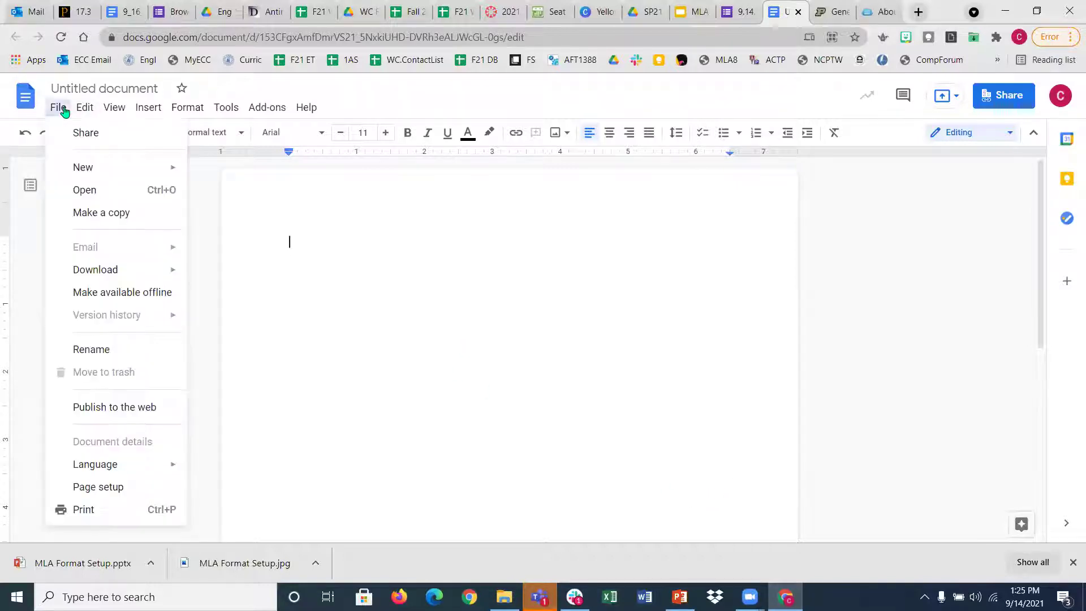
left_click(112, 488)
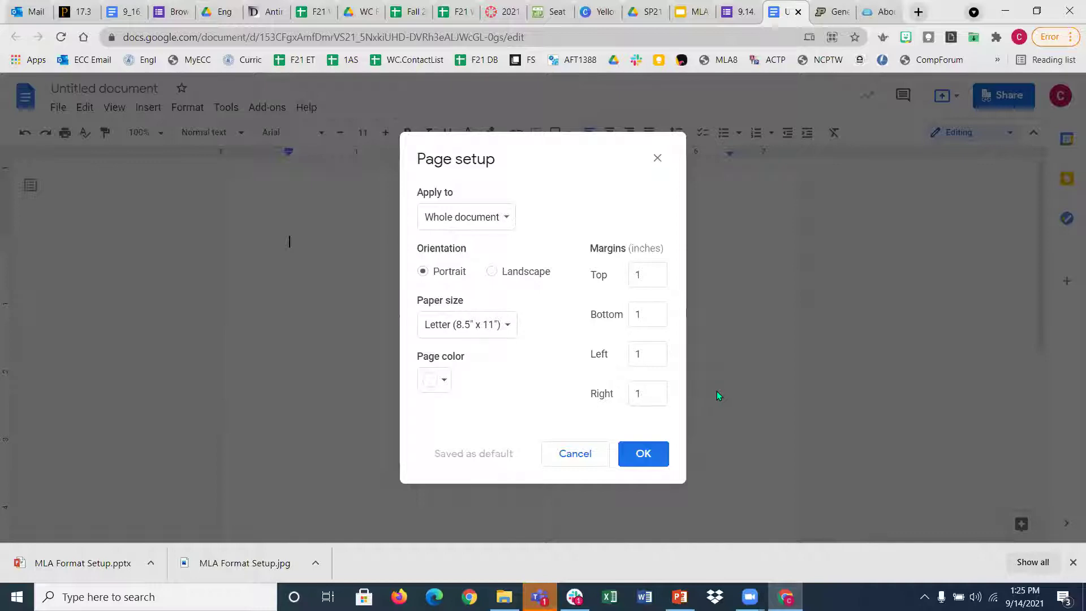
left_click(656, 455)
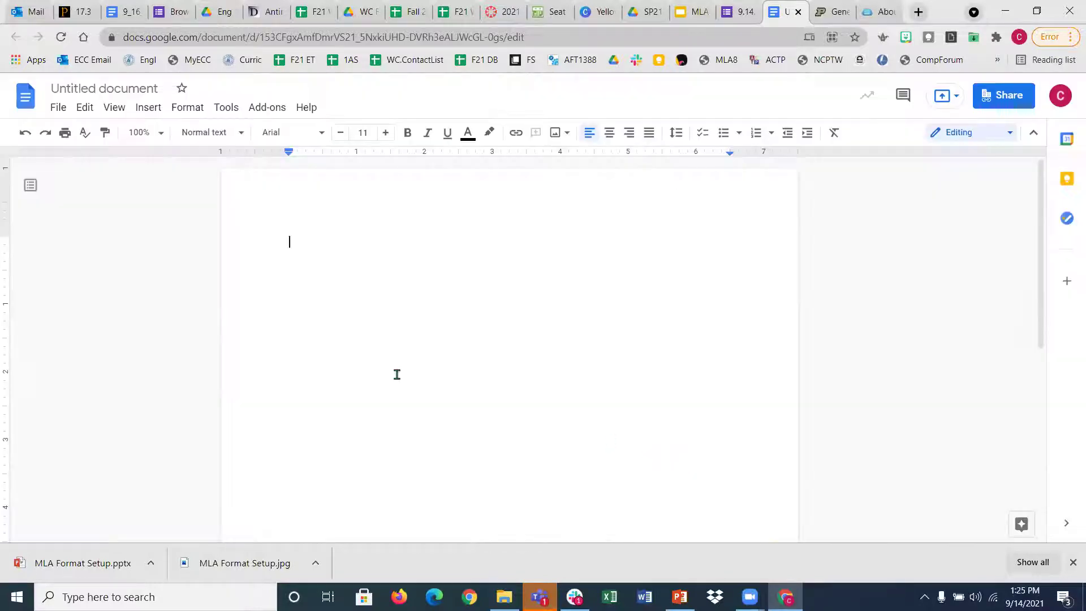
Step: Switch to PowerPoint to see the next agenda item, and return to the document in the browser
left_click(680, 596)
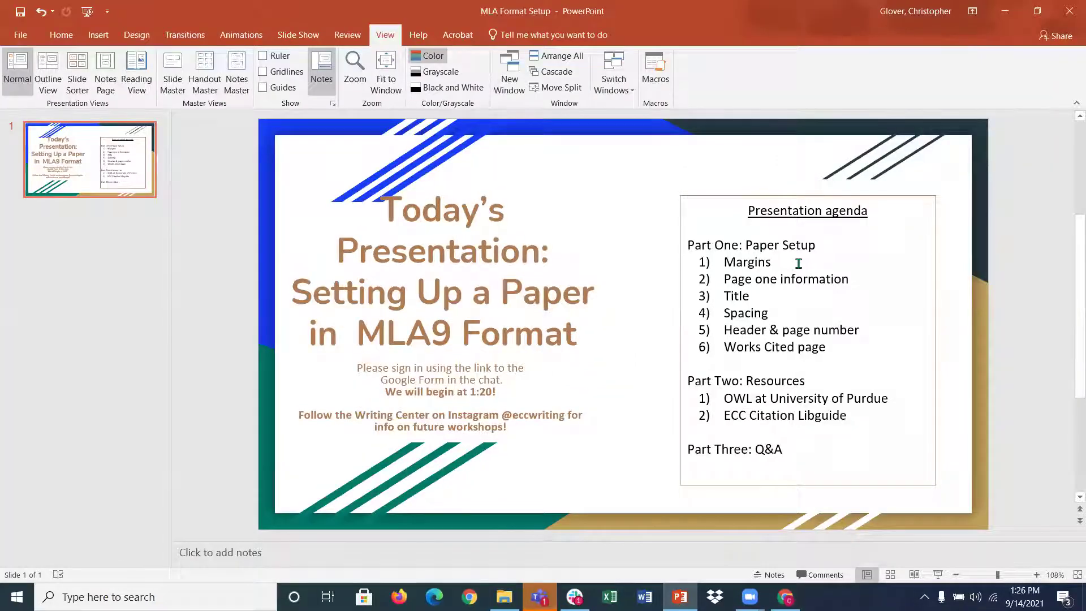
left_click(1006, 11)
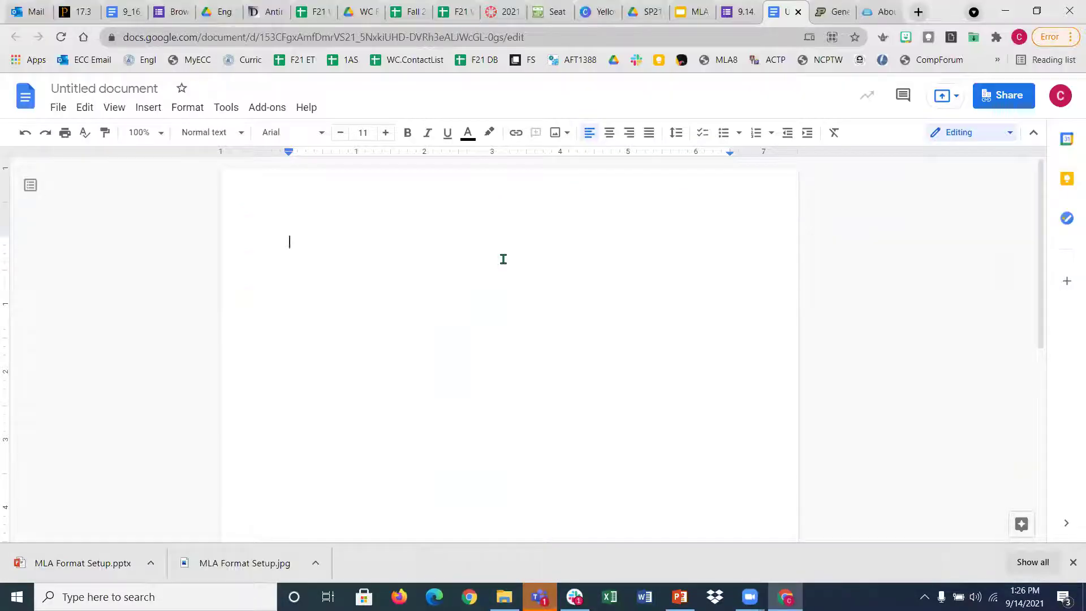
Step: Enter four placeholder lines on page one: Info #1, Info #2, Info #3 and Info #4
left_click(503, 259)
type("Info #1")
key("Return")
type("Info #2")
key("Return")
type("Info #3")
key("Return")
type("Info #4")
key("Return")
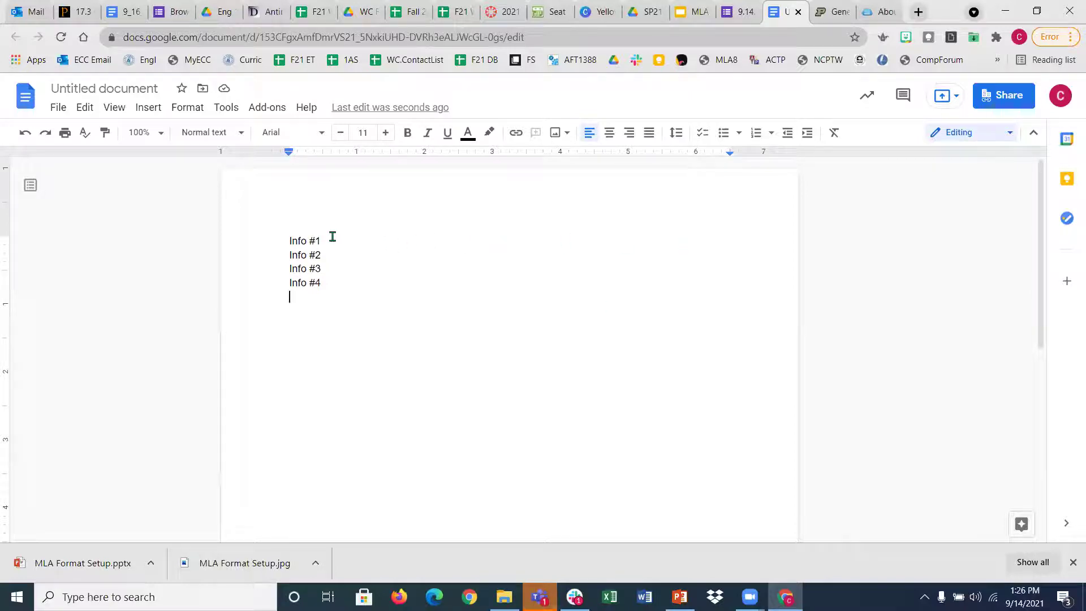
Step: Replace the Info #1 placeholder with the student's full name
triple_click(300, 240)
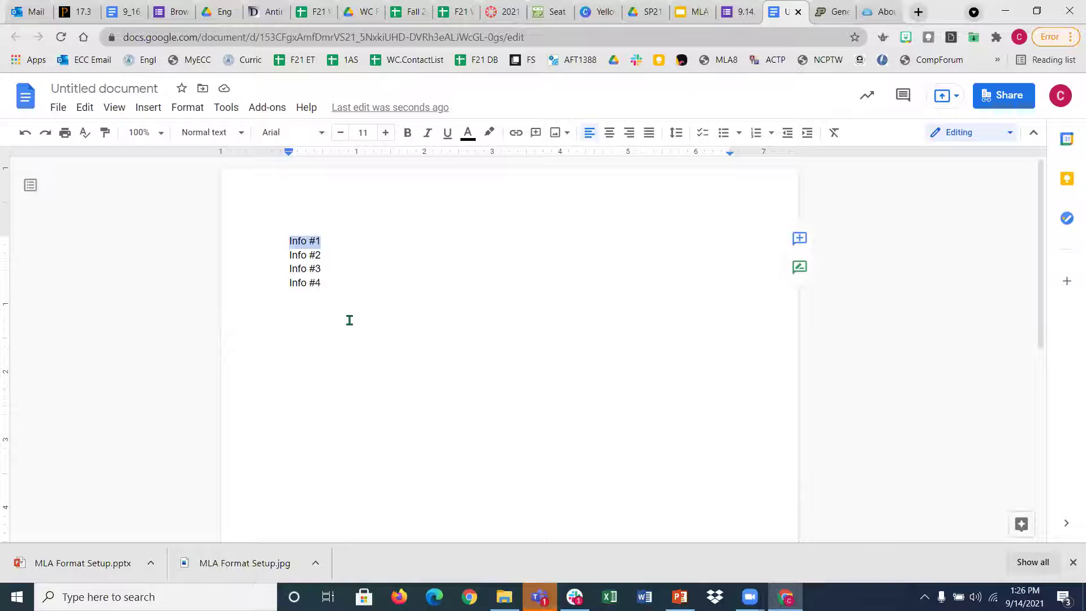
type("Jo")
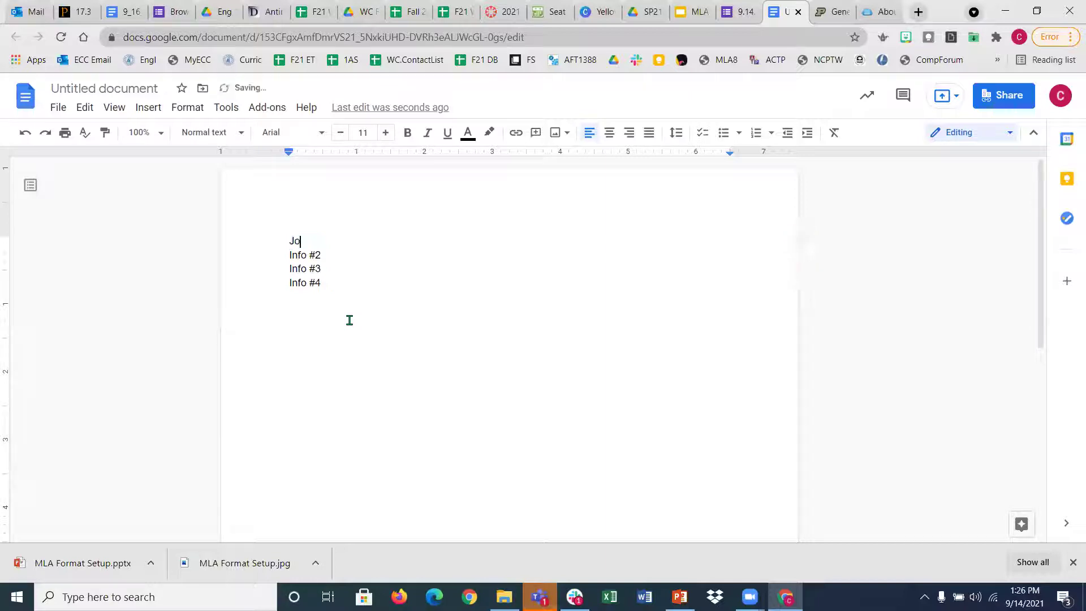
type("hnny Student")
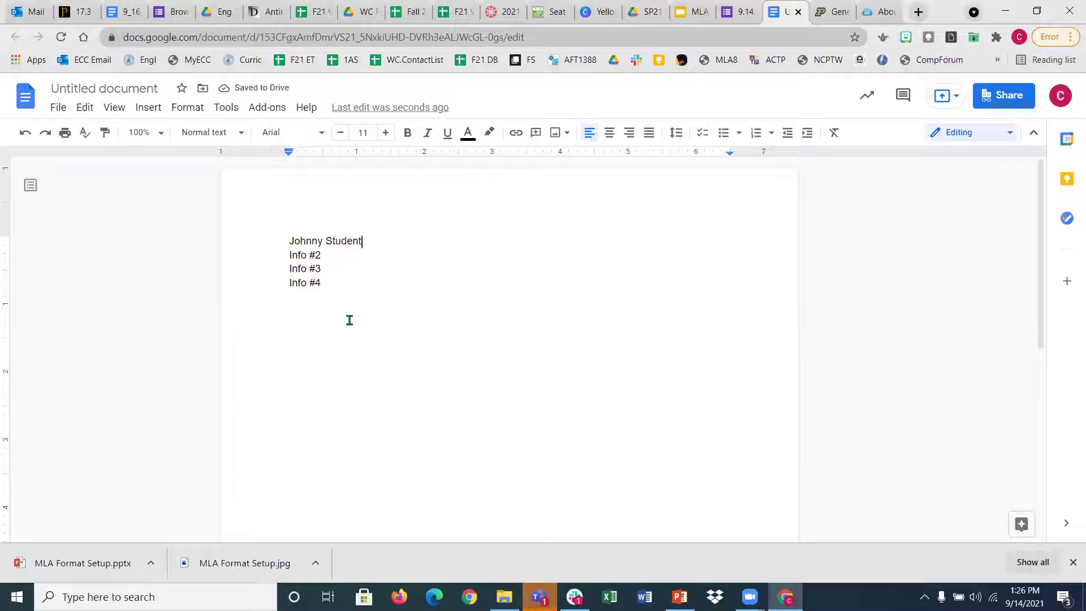
Step: Replace the Info #2 placeholder with the professor's title and last name
key("Down")
key("BackSpace")
key("BackSpace")
key("BackSpace")
key("BackSpace")
key("BackSpace")
key("BackSpace")
key("BackSpace")
type("Pr")
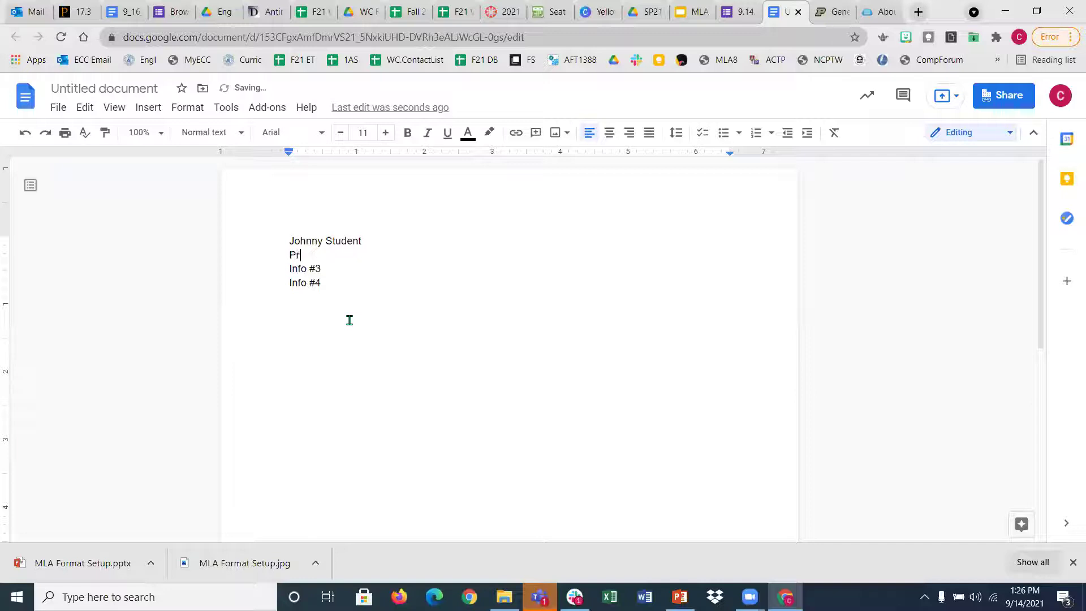
type("of. Professorson")
Step: Replace the Info #3 placeholder with the course name "English 1A"
key("BackSpace")
key("BackSpace")
key("BackSpace")
key("BackSpace")
key("BackSpace")
key("BackSpace")
key("BackSpace")
type("English 1A")
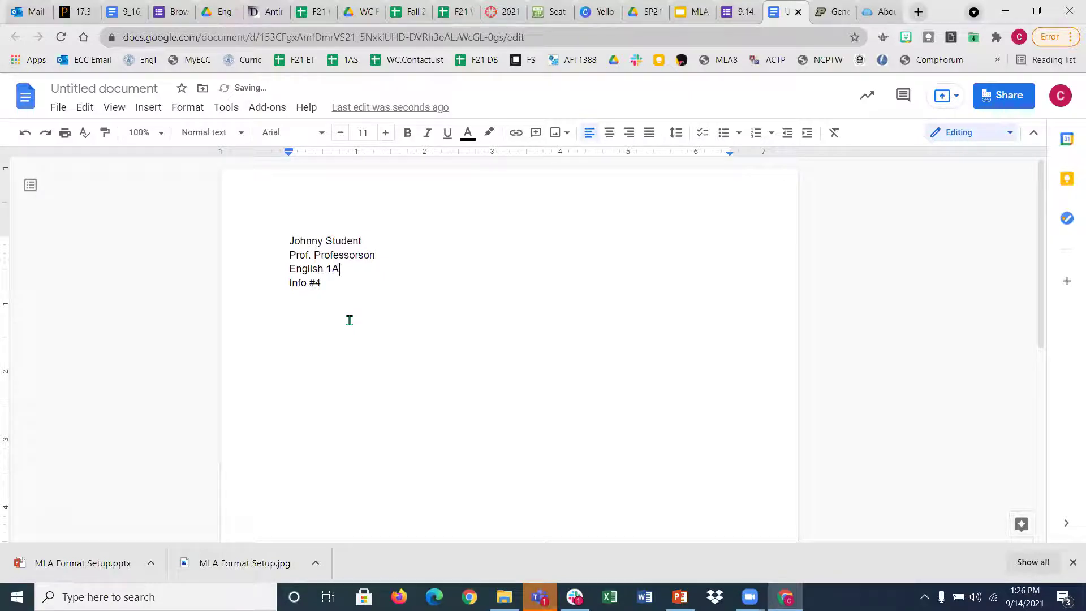
Step: Replace the Info #4 placeholder with the date "30 September 2021" and start a new line below it
key("Down")
key("BackSpace")
key("BackSpace")
key("BackSpace")
key("BackSpace")
key("BackSpace")
key("BackSpace")
key("BackSpace")
type("30 September 2021")
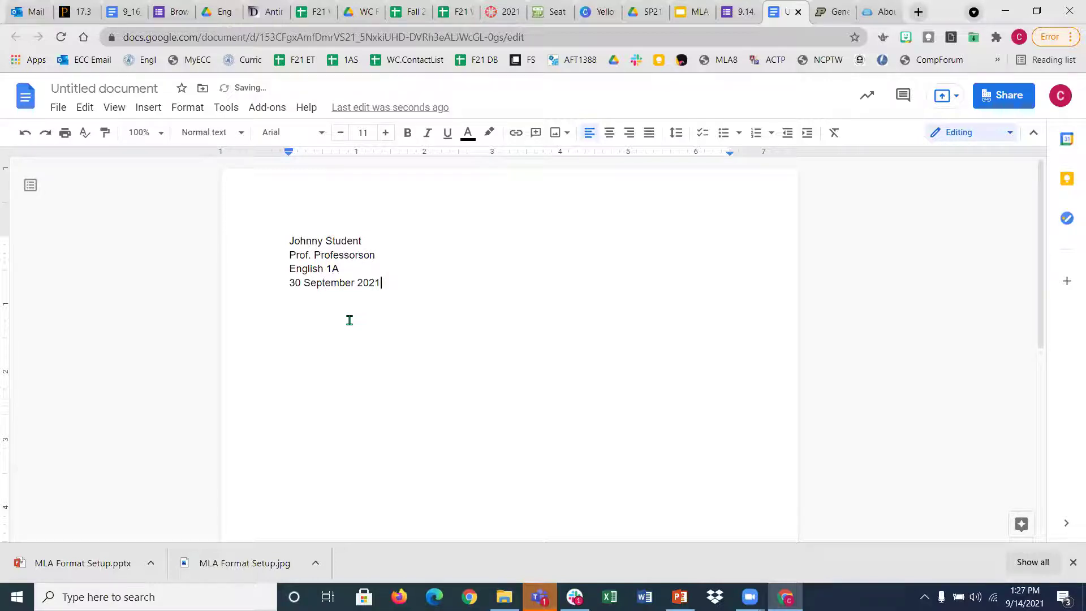
key("Return")
Step: Add the alternative date format "September 30, 2021" below the heading, separated by a blank line, for comparison
left_click_drag(381, 283, 287, 282)
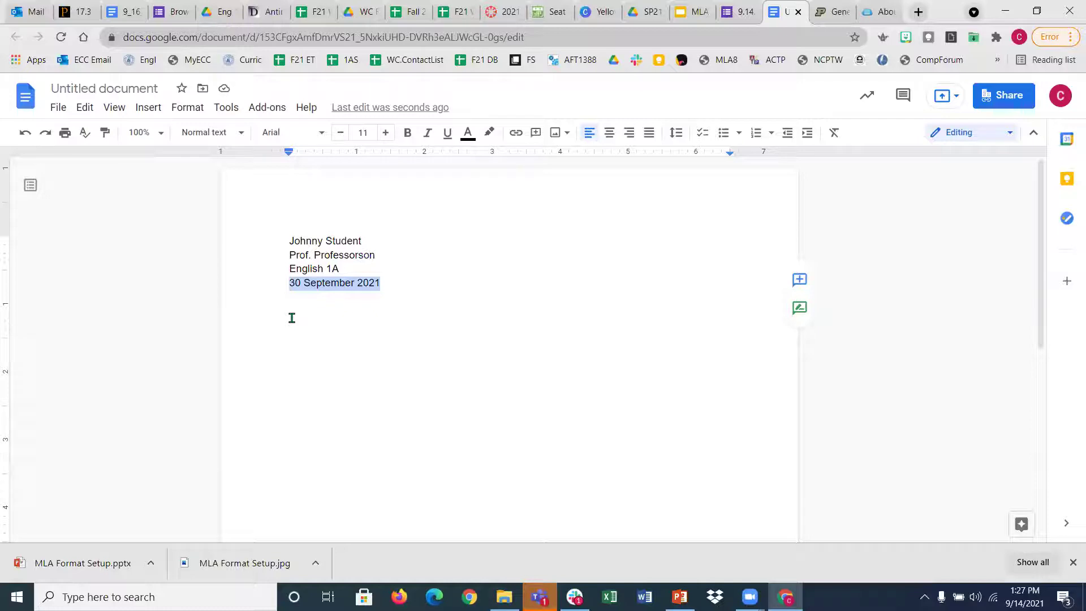
left_click(414, 336)
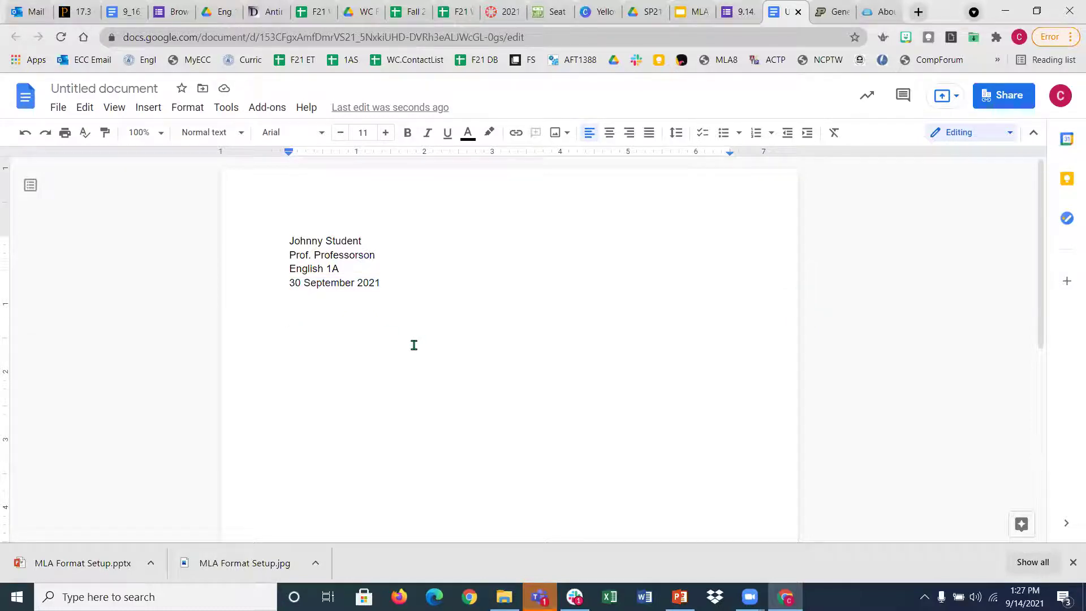
type("September ")
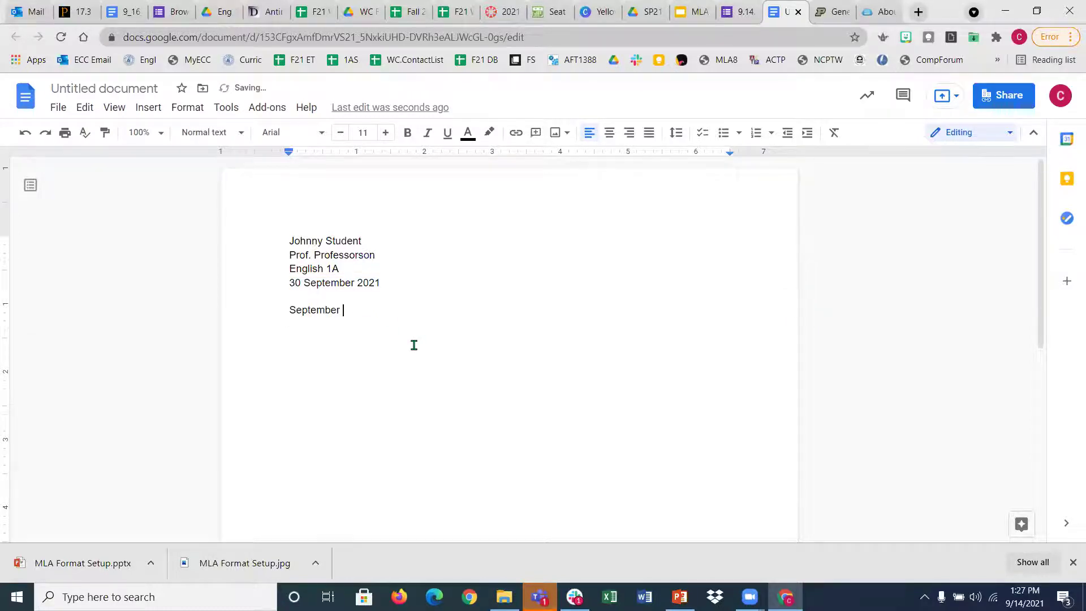
type("30, 2021")
key("Return")
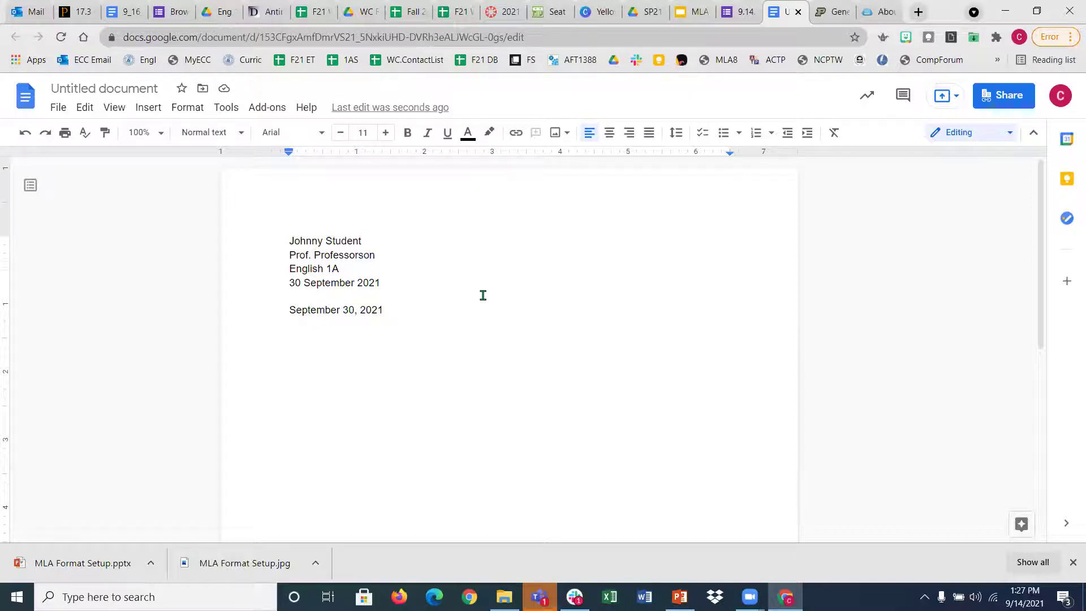
Step: Compare the two date formats and delete the "September 30, 2021" line below the heading
left_click_drag(289, 309, 288, 282)
left_click(386, 297)
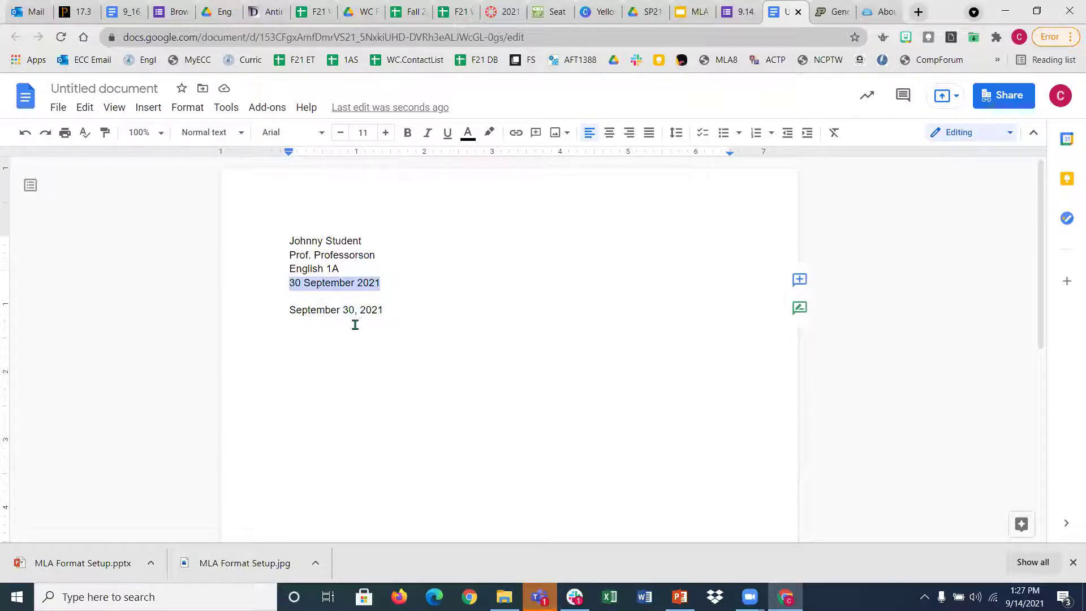
left_click(380, 329)
left_click_drag(288, 309, 388, 311)
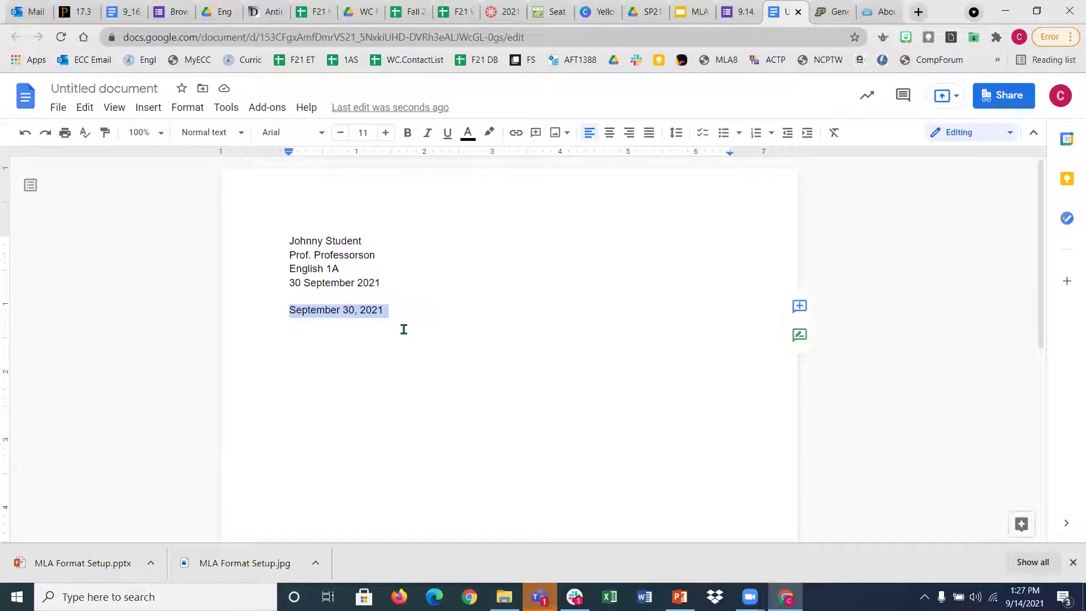
key("BackSpace")
key("BackSpace")
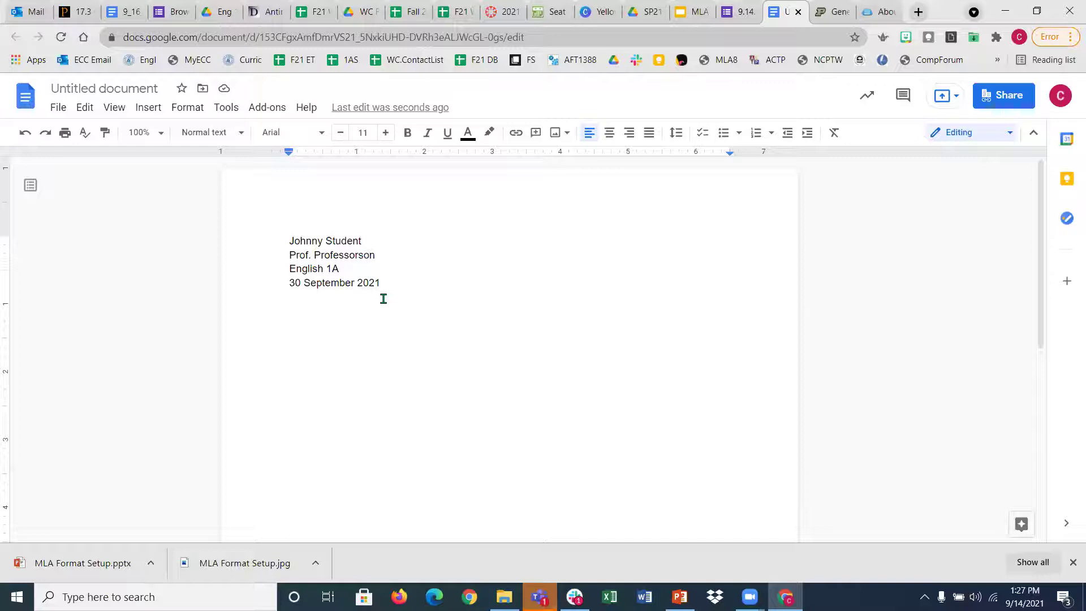
Step: Insert four blank lines above the student's name and one blank line between each of the heading lines
left_click(287, 240)
key("Return")
key("Return")
key("Return")
key("Return")
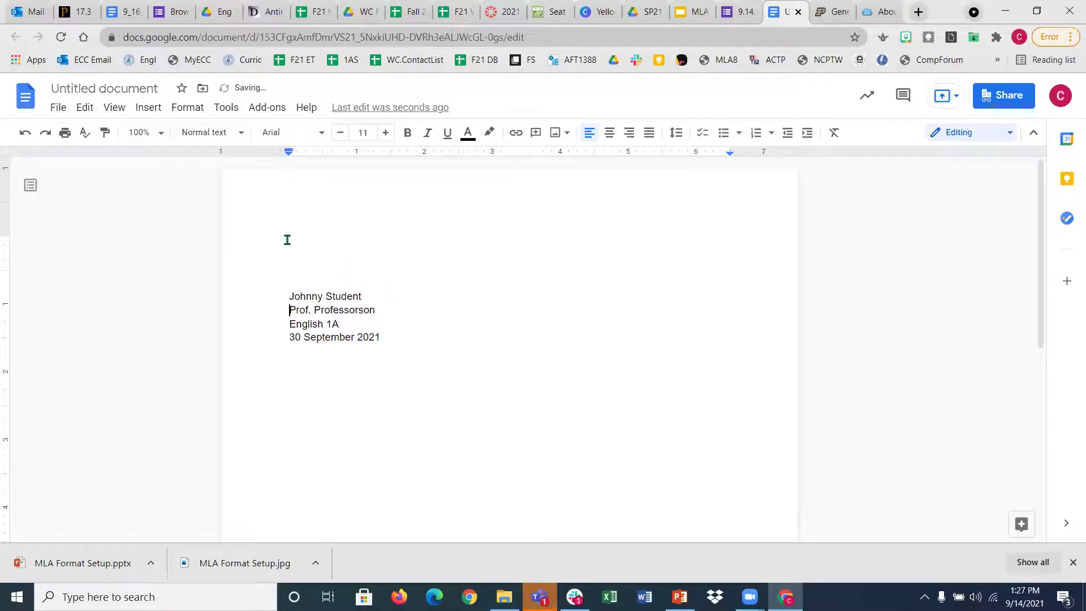
key("Return")
key("Down")
key("Return")
key("Down")
key("Return")
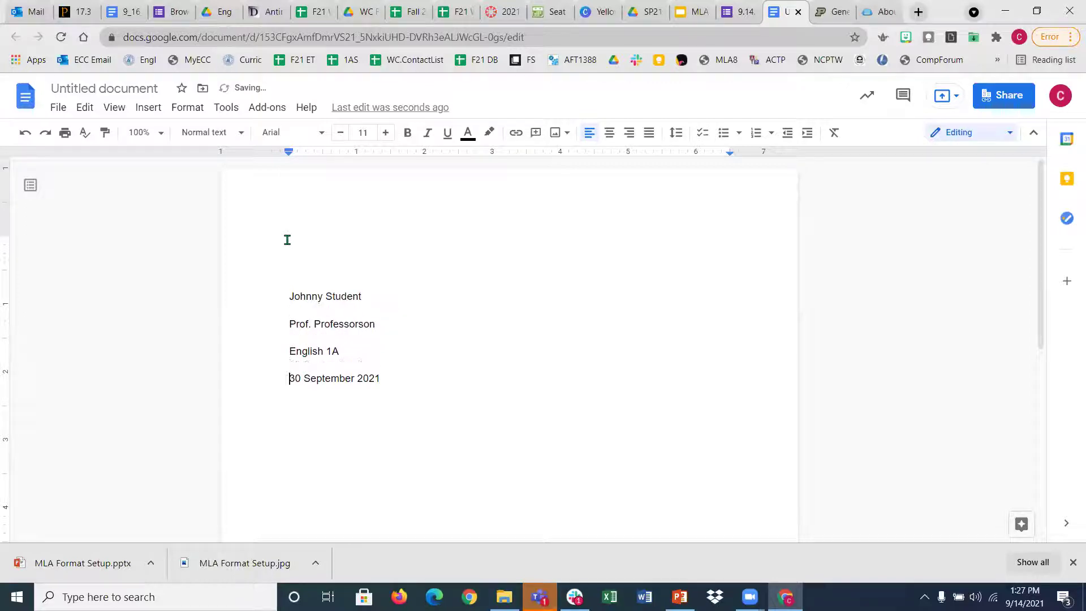
Step: Remove the extra blank lines between and above the four heading lines
key("BackSpace")
key("Up")
key("BackSpace")
key("Up")
key("BackSpace")
key("Up")
key("BackSpace")
key("BackSpace")
key("BackSpace")
key("BackSpace")
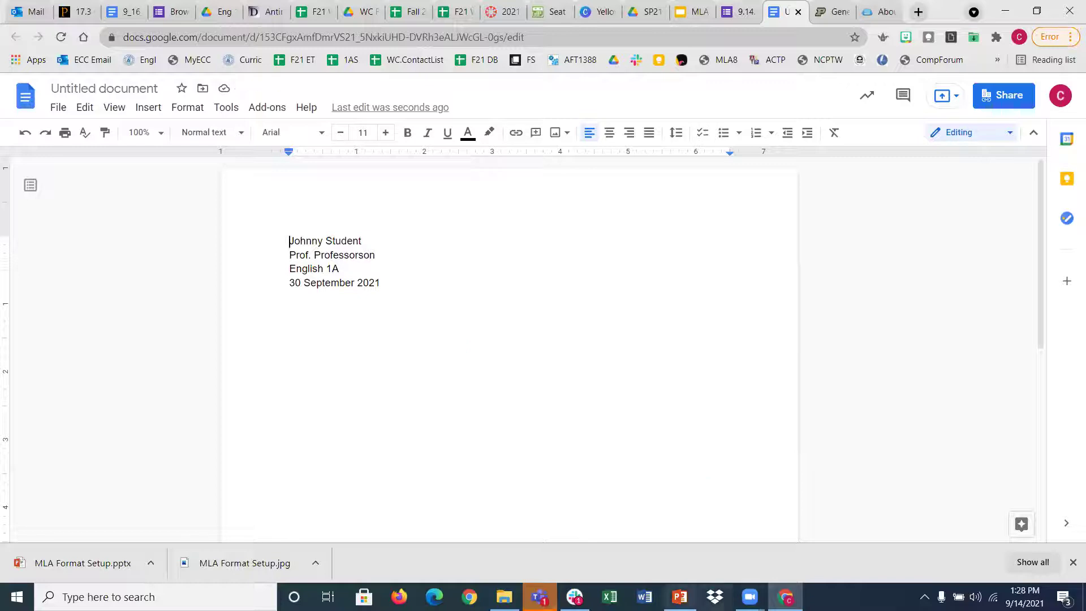
Step: Switch to PowerPoint to check the agenda slide after the page one information, and return to the document
left_click(679, 597)
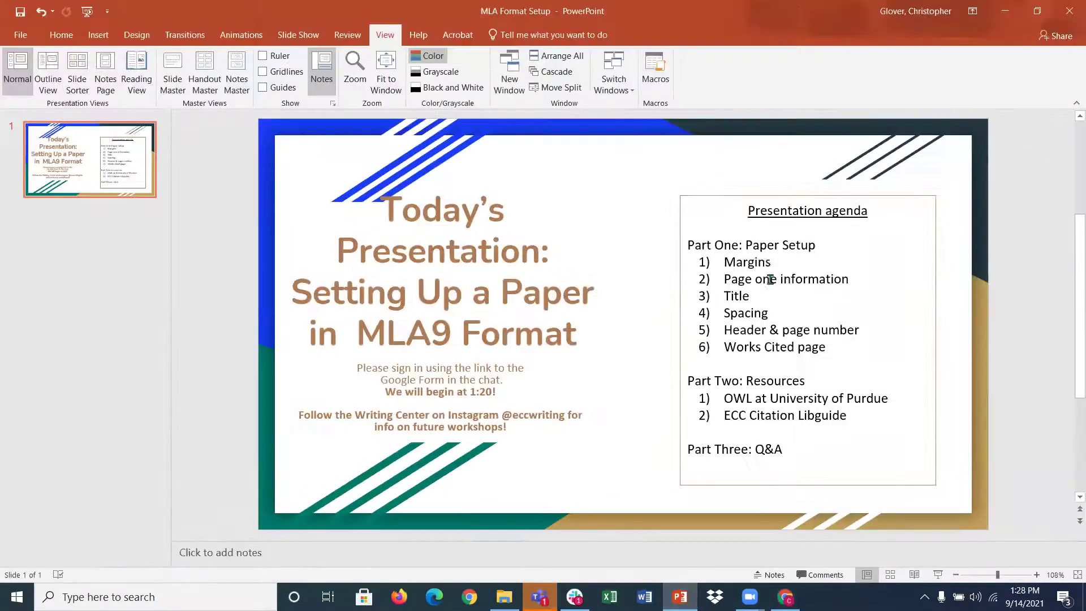
left_click(1008, 9)
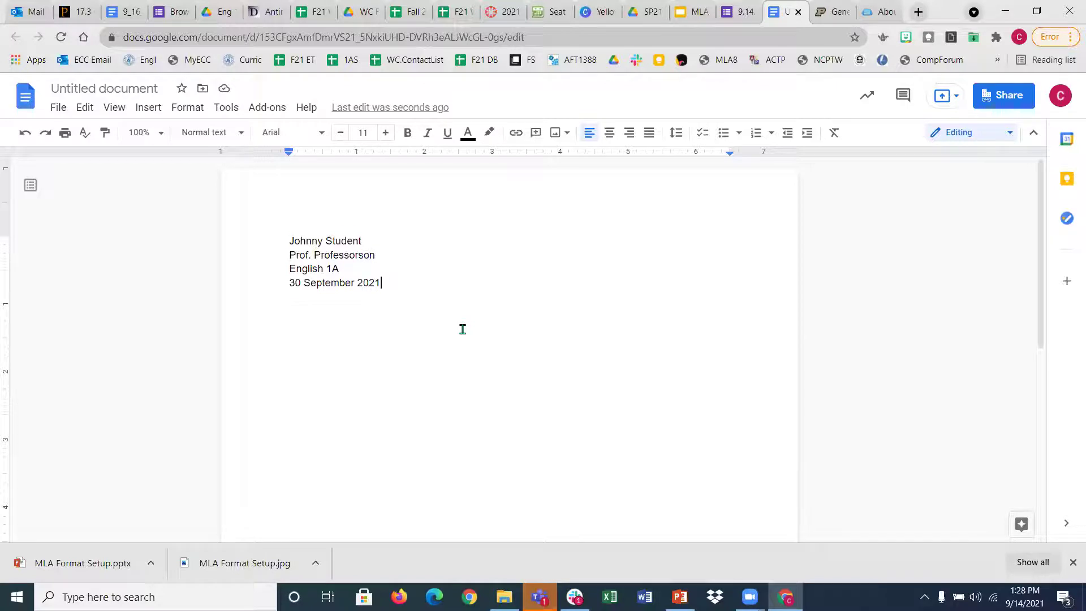
Step: Set all four heading lines to Times New Roman at size 12
left_click(383, 284, "shift")
left_click(321, 133)
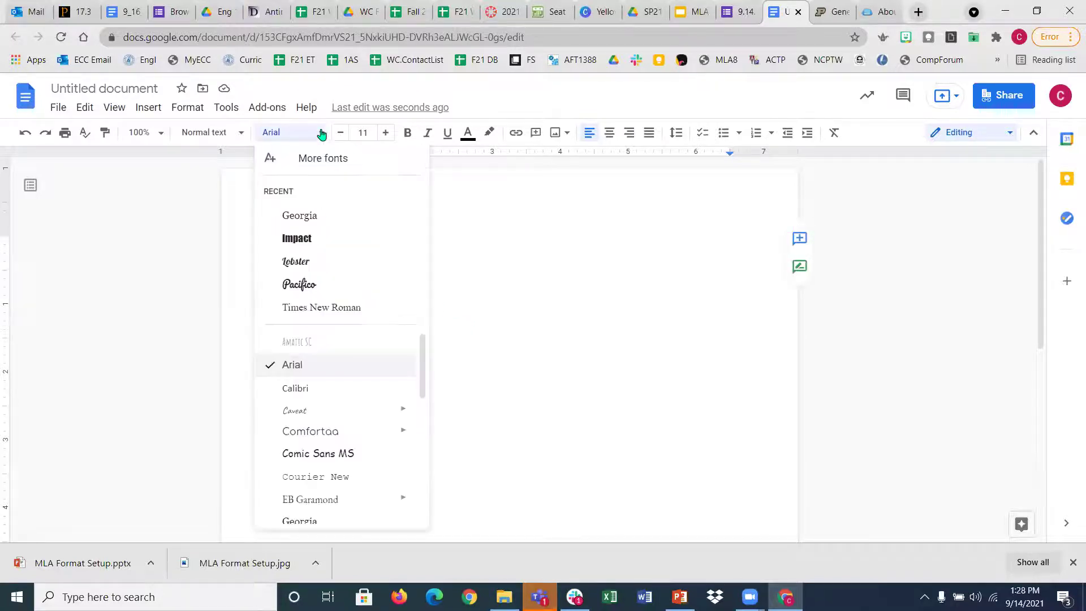
scroll(345, 360, "down", 5)
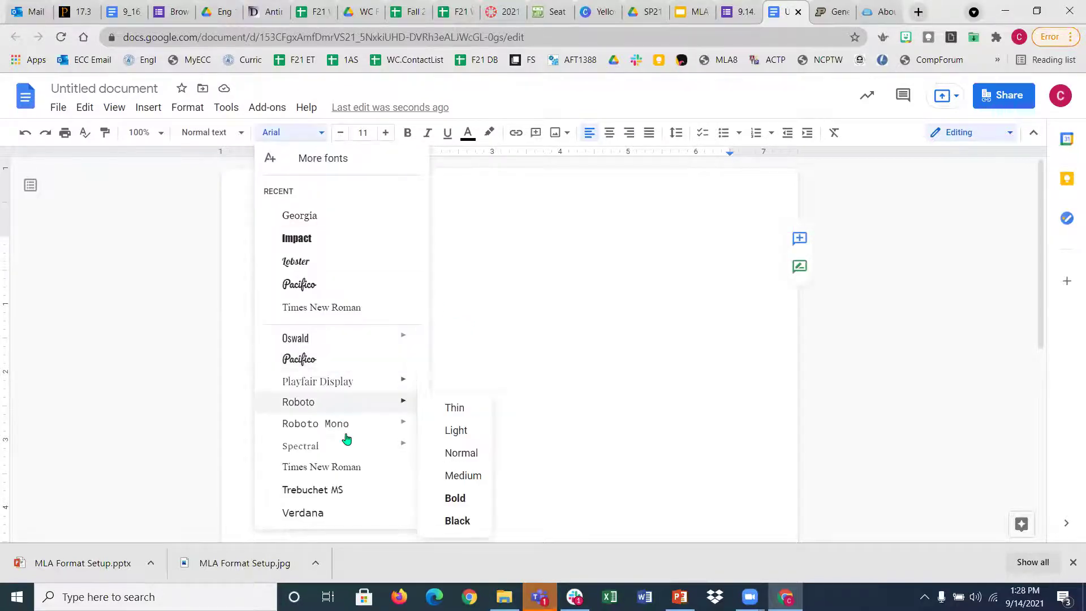
left_click(322, 467)
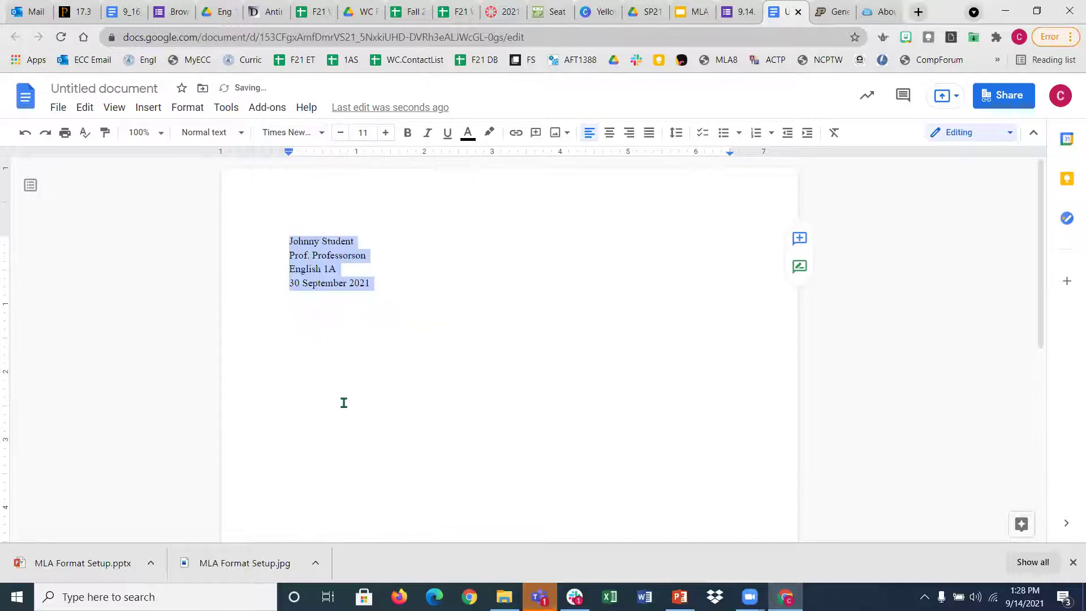
left_click(386, 132)
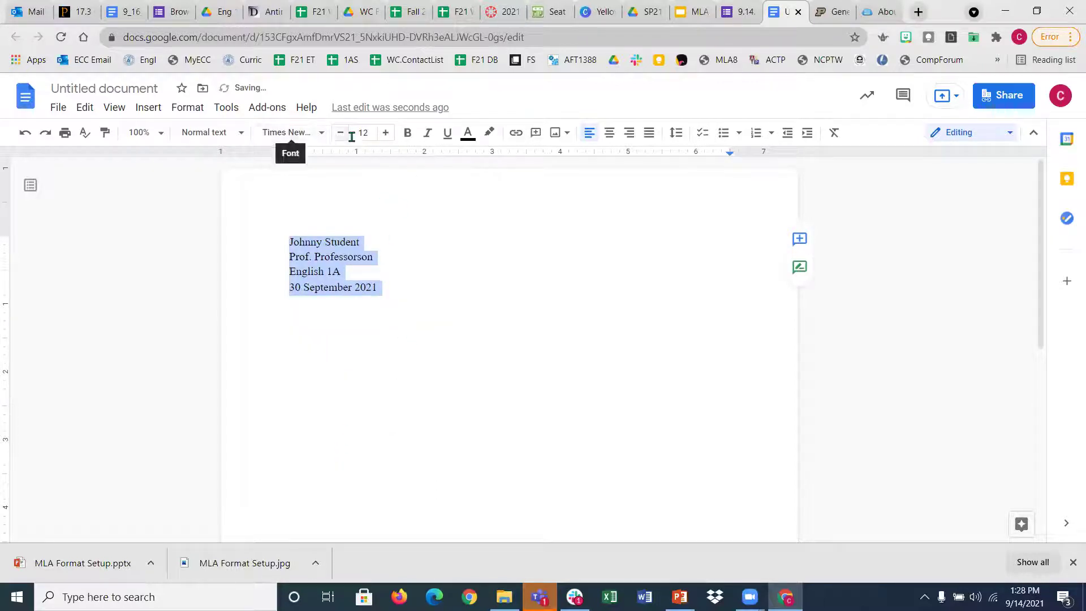
left_click(390, 306)
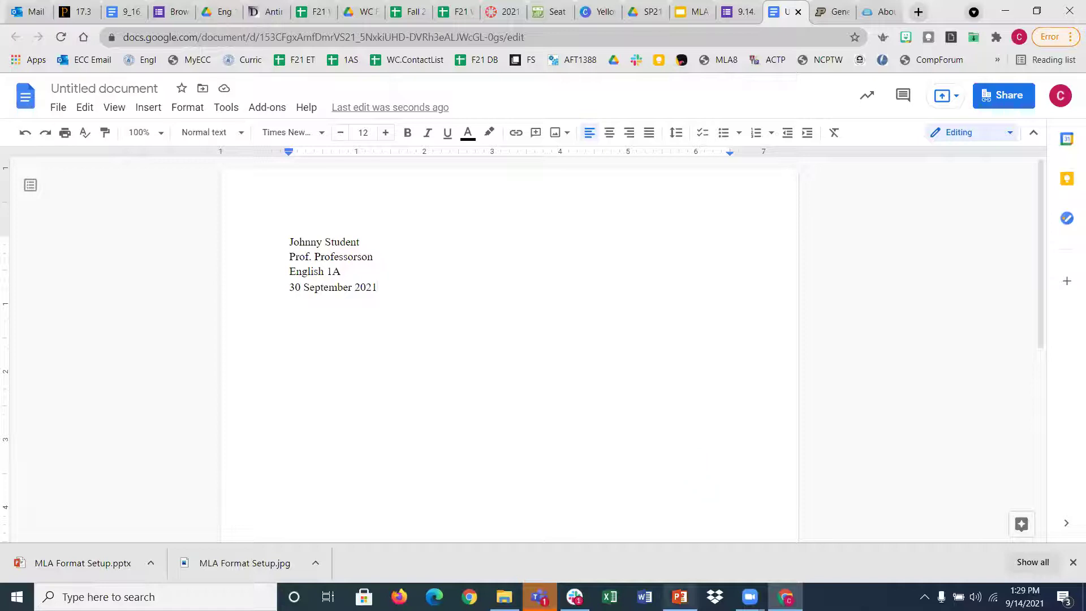
Step: Switch to PowerPoint to check the agenda slide for the title item, raise the system volume, and return to the document
key("alt+Tab")
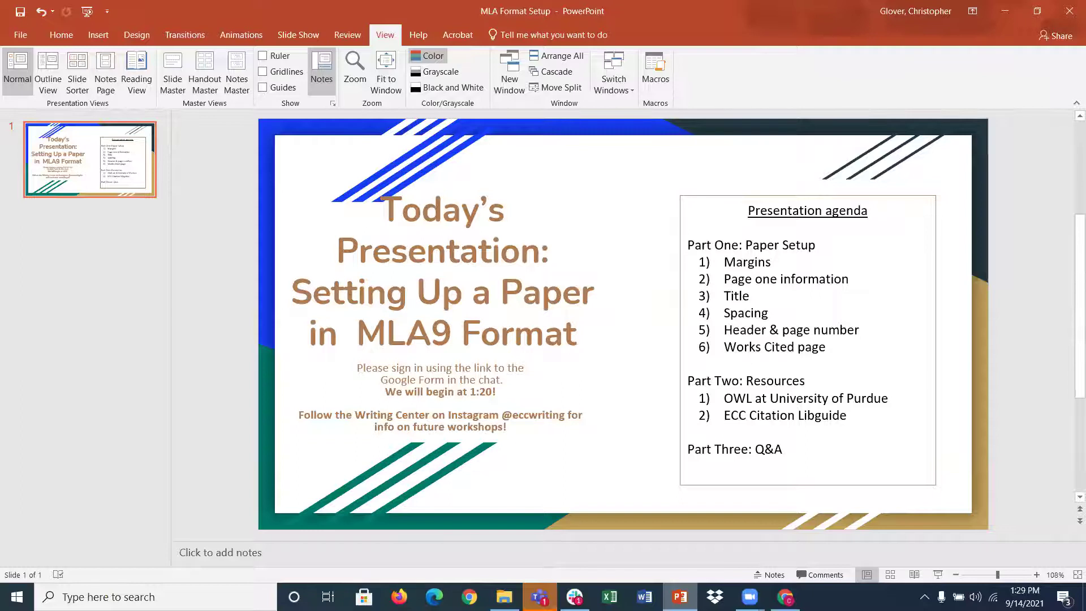
key("XF86AudioRaiseVolume")
key("XF86AudioRaiseVolume")
key("XF86AudioRaiseVolume")
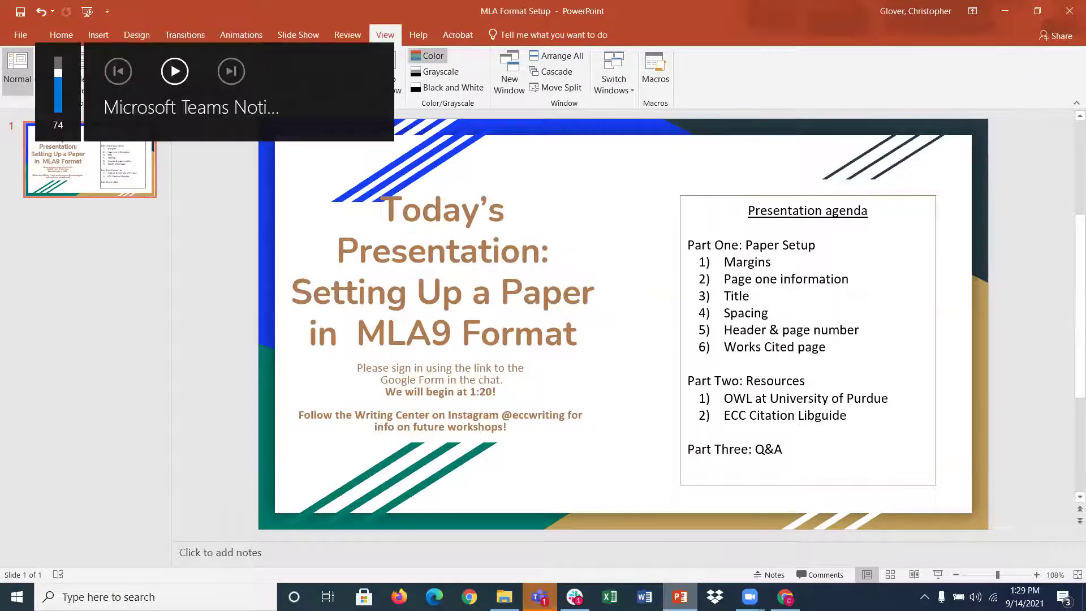
key("XF86AudioRaiseVolume")
key("XF86AudioRaiseVolume")
key("XF86AudioRaiseVolume")
key("XF86AudioRaiseVolume")
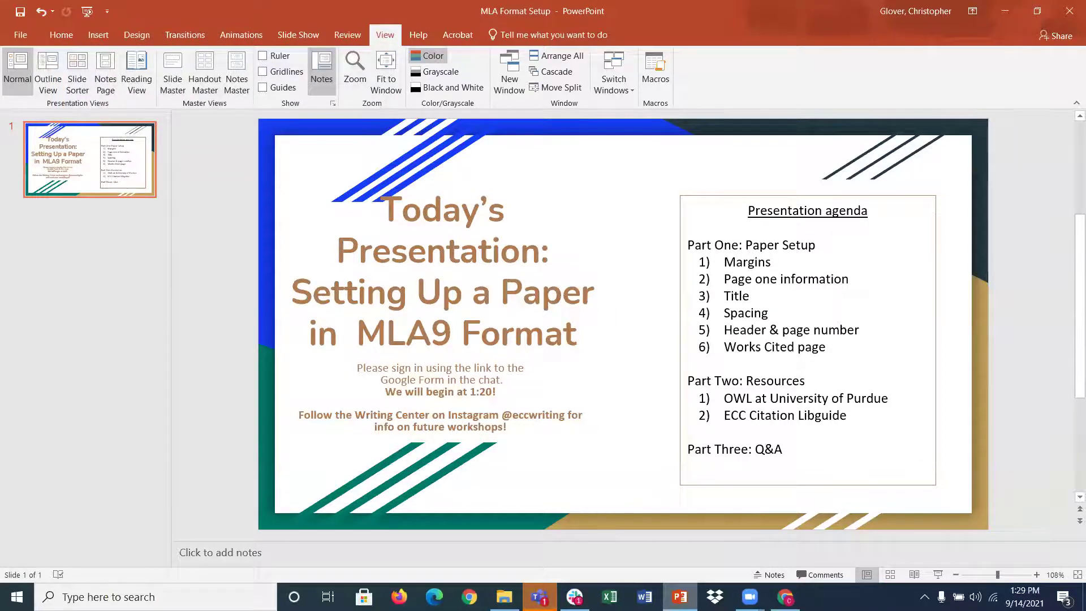
left_click(1004, 12)
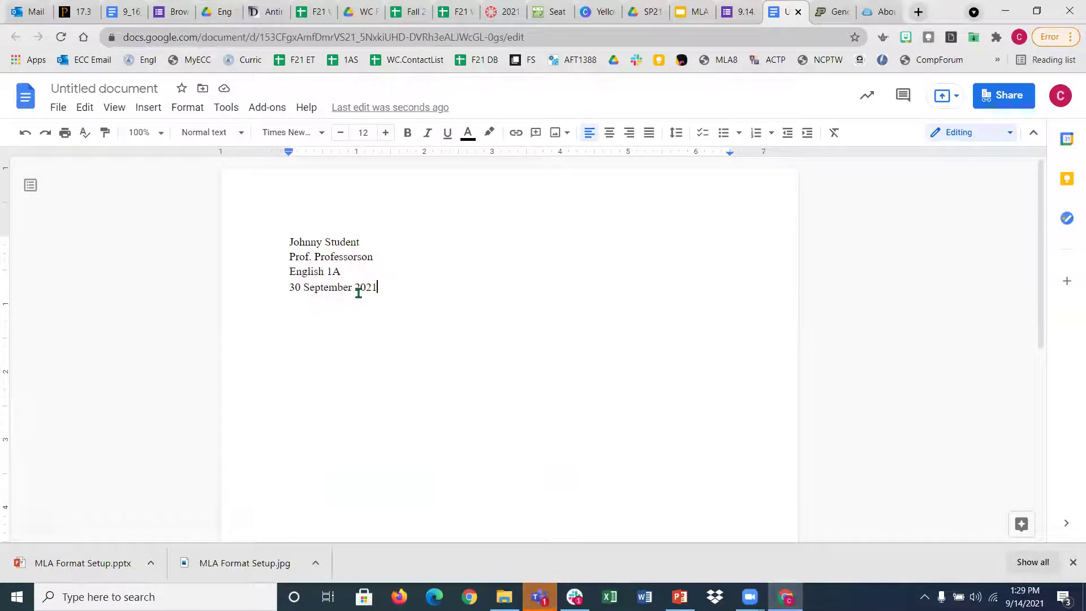
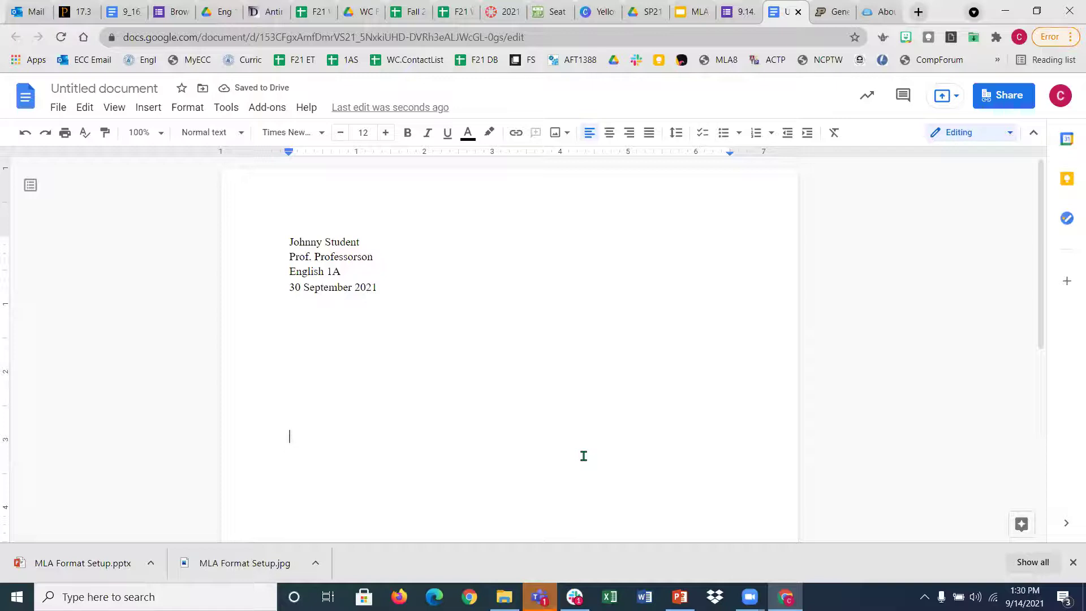
Step: Enter the placeholder "Title!!!!" several lines below the date, and delete it along with the blank lines above it
key("BackSpace")
type("e!!!!")
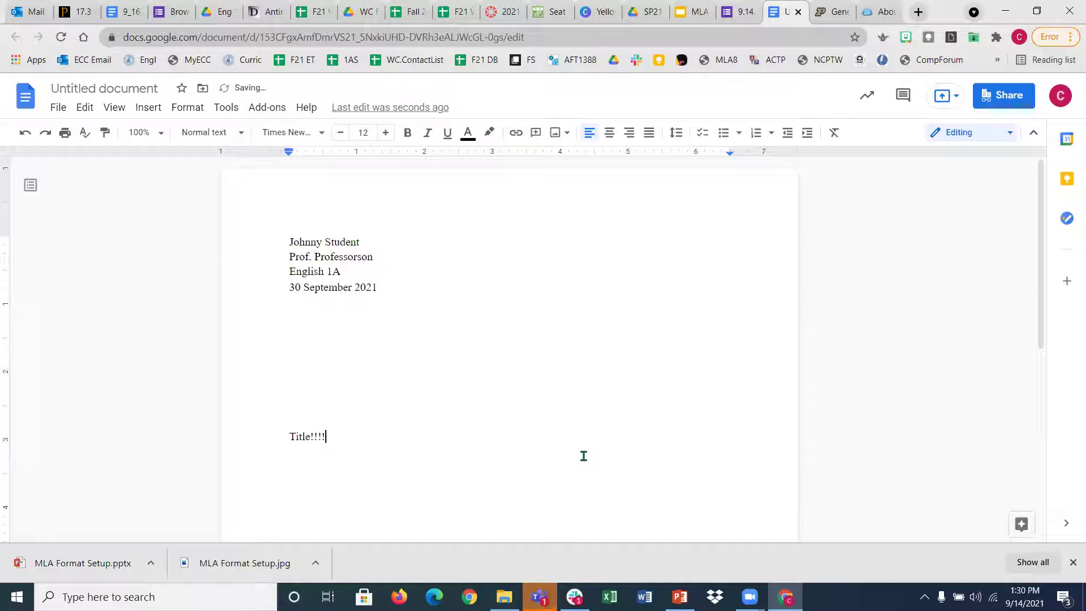
key("BackSpace")
key("BackSpace")
key("BackSpace")
key("BackSpace")
key("BackSpace")
key("BackSpace")
key("BackSpace")
key("BackSpace")
key("BackSpace")
key("BackSpace")
key("BackSpace")
key("BackSpace")
key("BackSpace")
key("BackSpace")
key("BackSpace")
key("BackSpace")
Step: Add the centred title "How to Make a Ham and Cheese Sandwich" directly below the date and start a new line
key("Return")
left_click(607, 136)
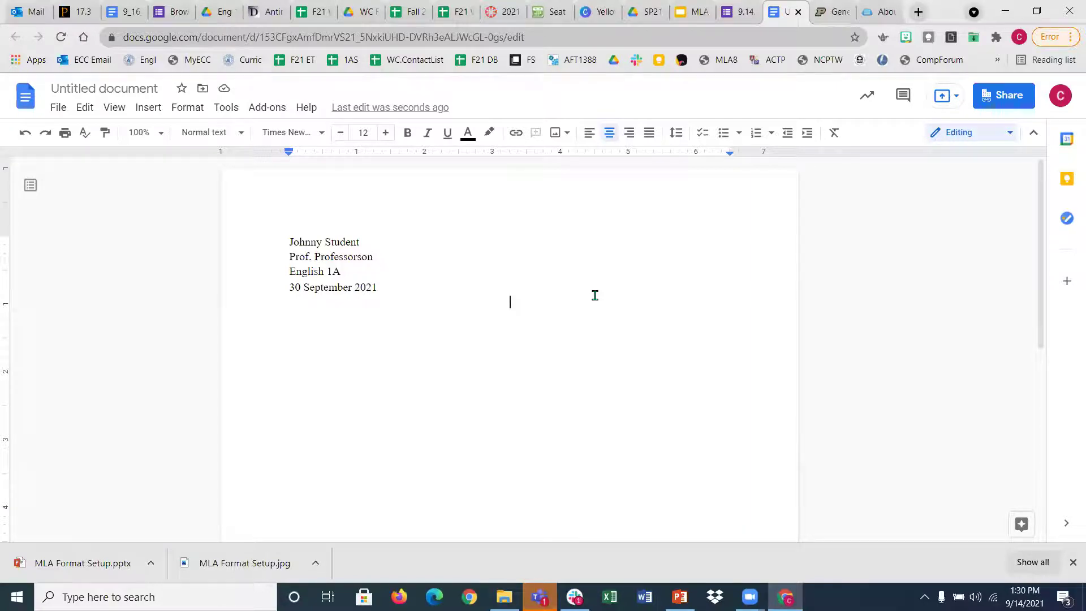
type("How to Make a Ham")
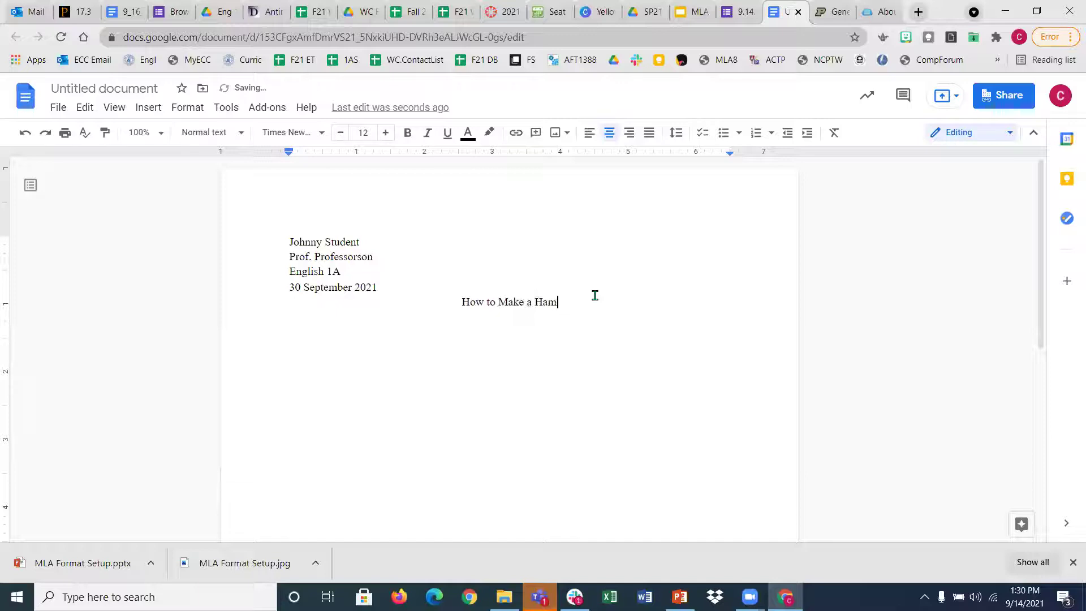
type(" and Cheese S")
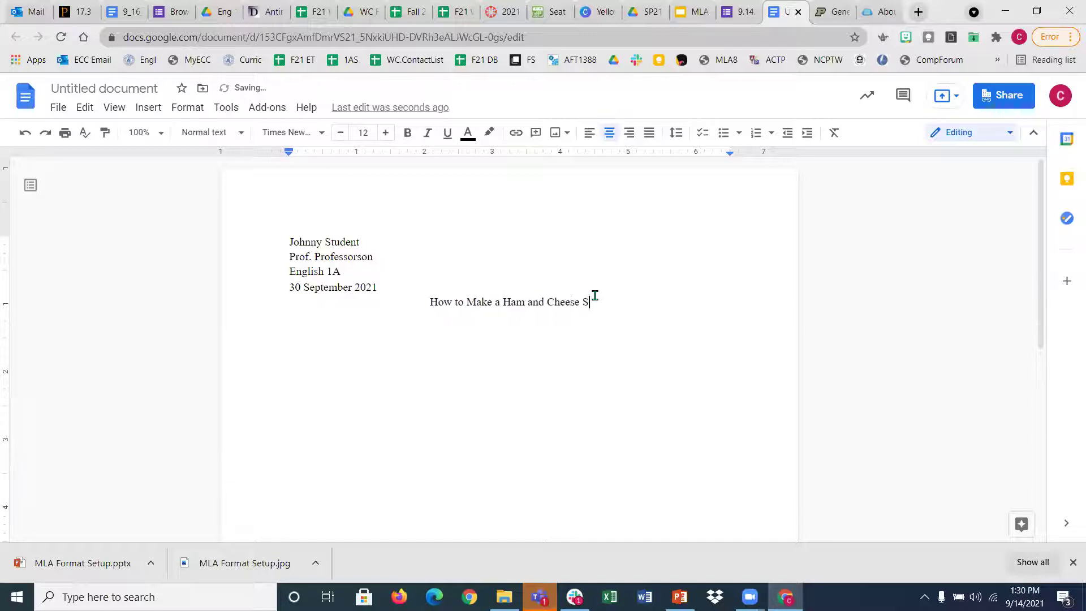
type("andwich")
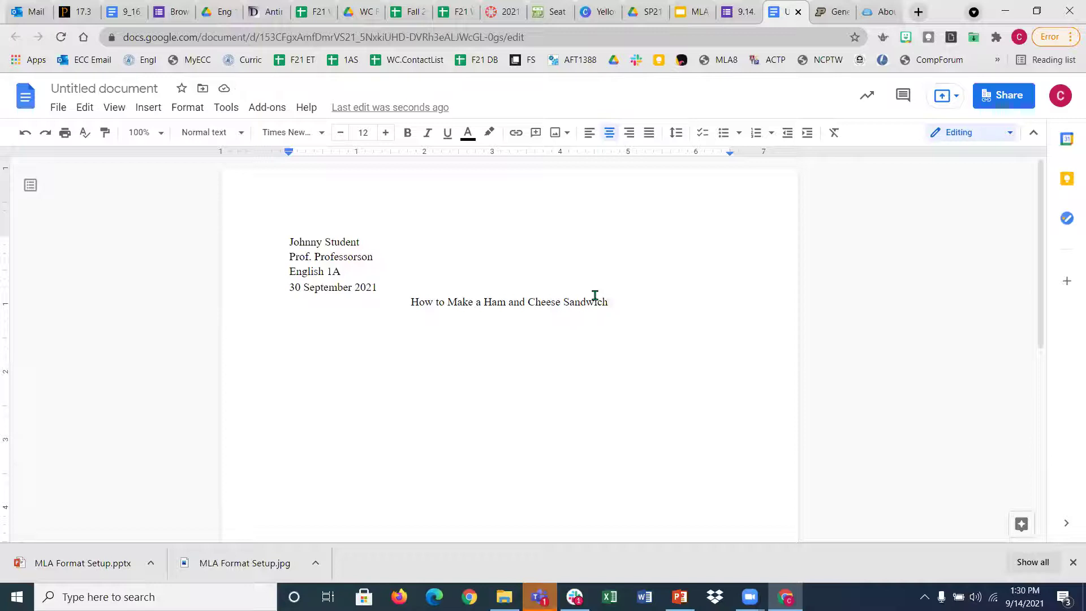
key("Return")
Step: Make the paper's title bold and underlined, and enlarge it to size 23
left_click_drag(616, 299, 402, 303)
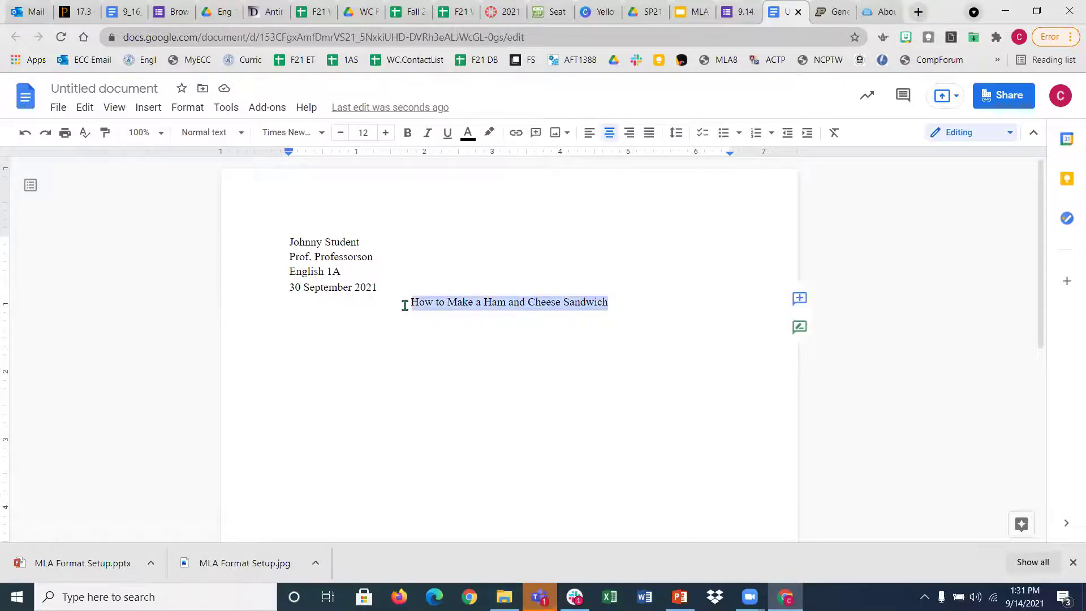
key("ctrl+b")
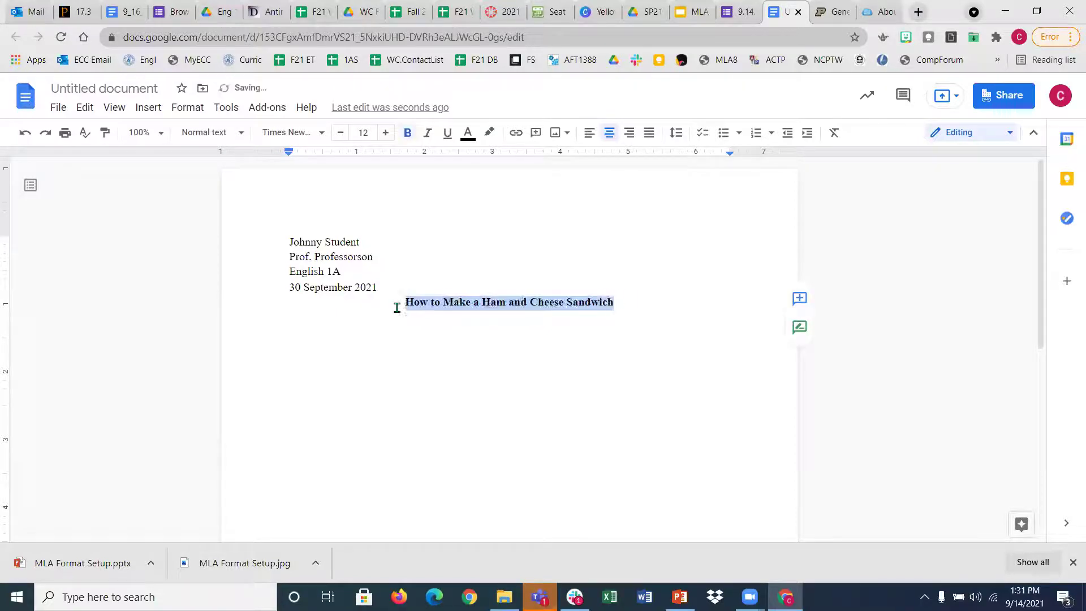
key("ctrl+u")
left_click(391, 136)
double_click(391, 135)
triple_click(391, 136)
triple_click(392, 136)
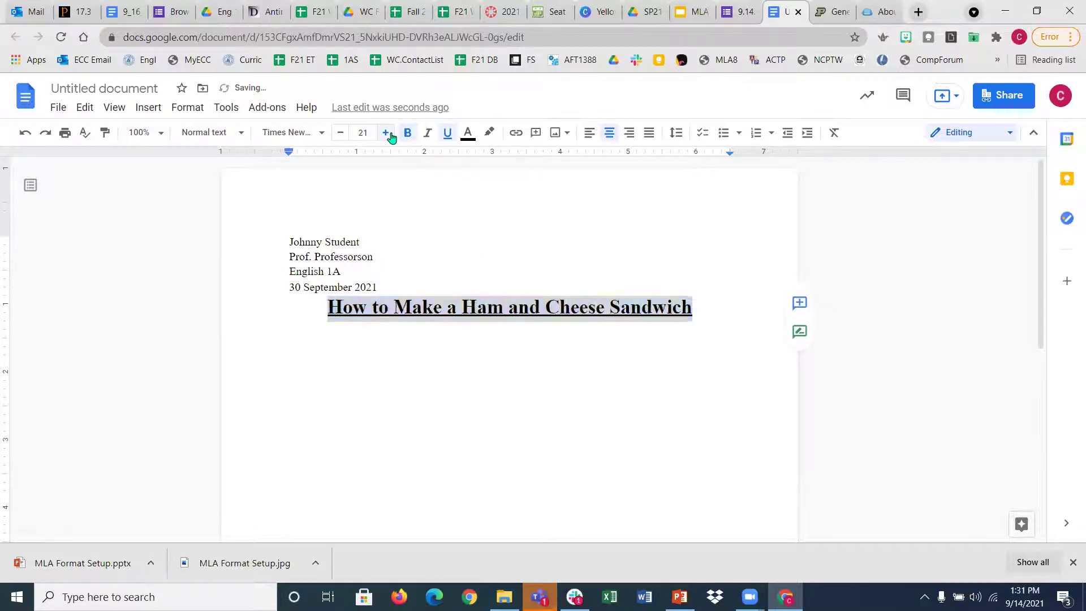
double_click(386, 133)
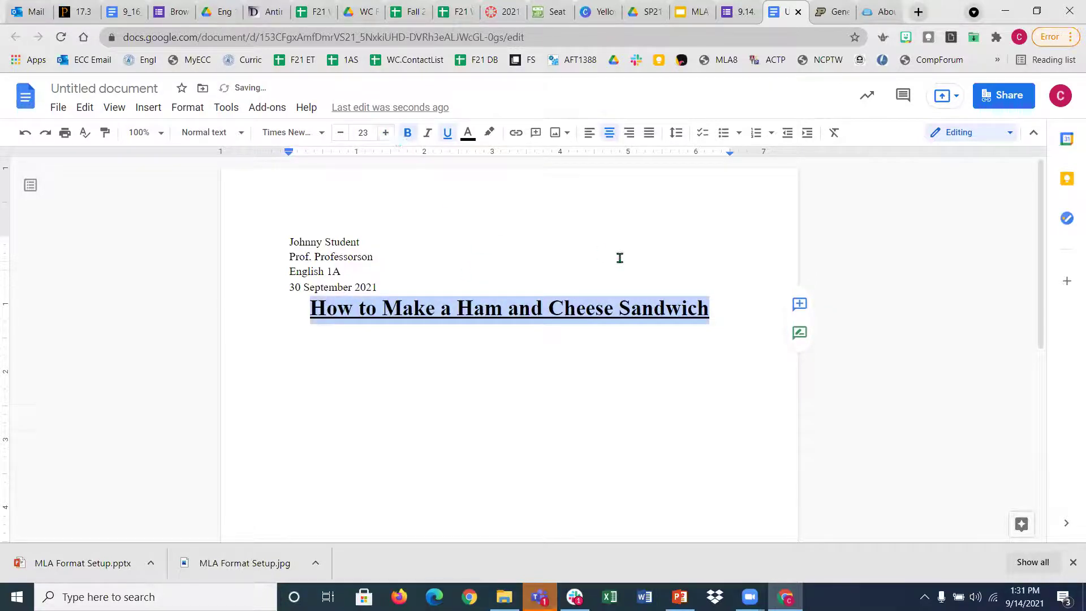
left_click(745, 404)
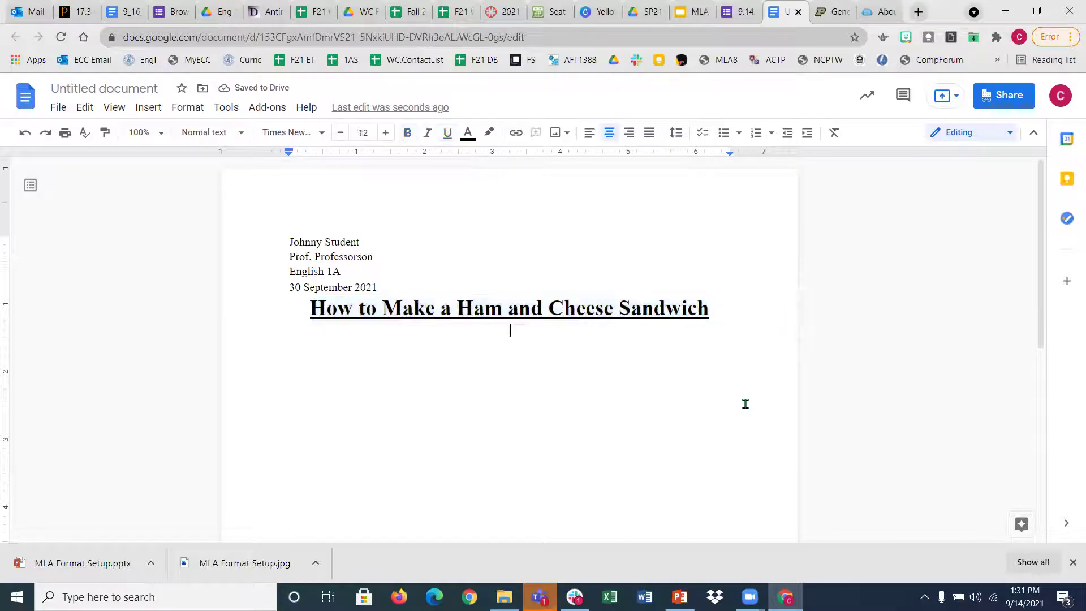
Step: Reduce the title to size 12 and remove its underline and bold
key("ctrl+shift+Up")
key("ctrl+shift+comma")
key("ctrl+shift+comma")
key("ctrl+shift+comma")
key("ctrl+shift+comma")
key("ctrl+shift+comma")
key("ctrl+shift+comma")
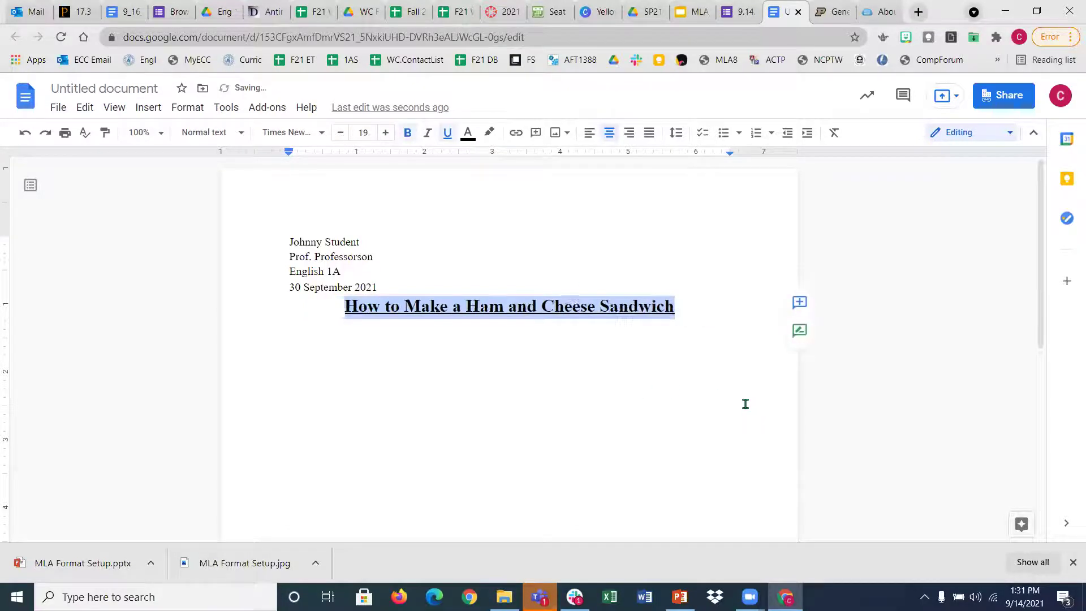
key("ctrl+shift+comma")
key("ctrl+shift+comma")
key("ctrl+shift+comma")
key("ctrl+shift+comma")
key("ctrl+shift+comma")
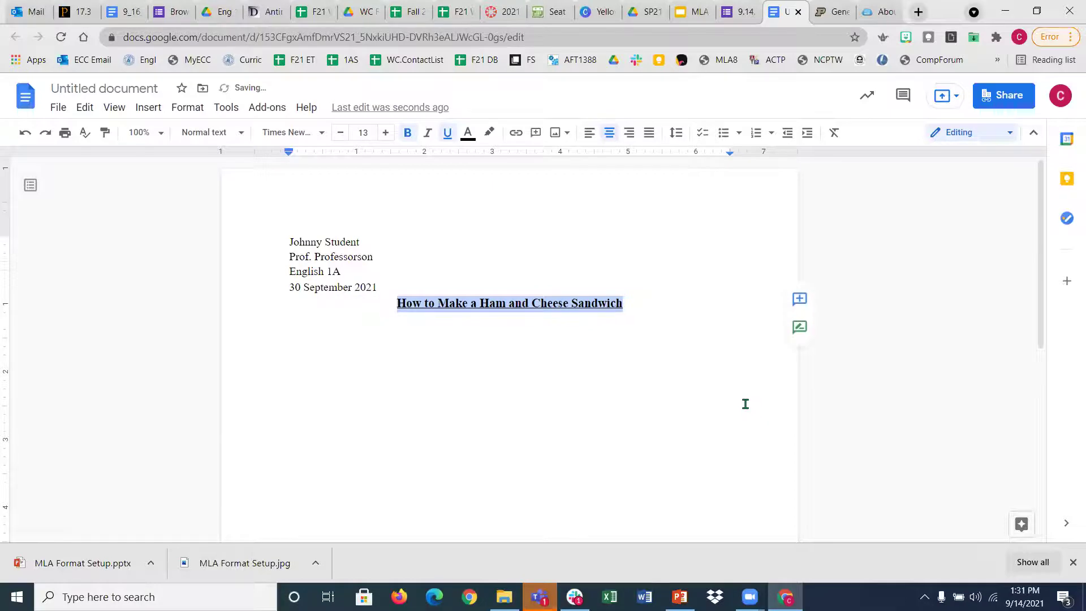
key("ctrl+u")
key("ctrl+b")
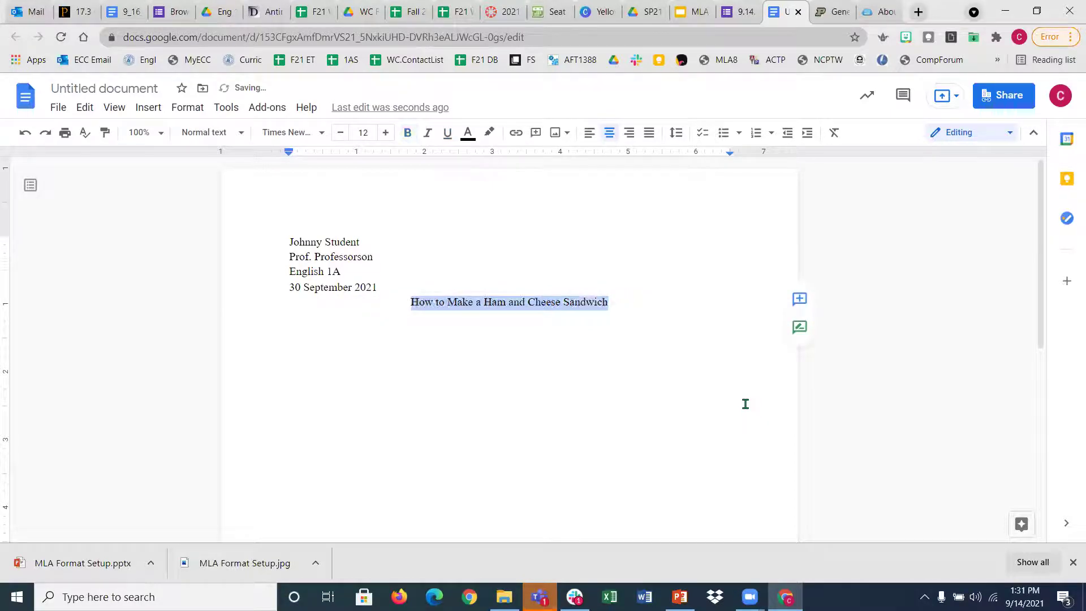
Step: Below the title, write the left-aligned, indented sentence "There are many different wonderful things a person can eat for lunch, but a ham and cheese sandwich is perhaps the best."
left_click(724, 370)
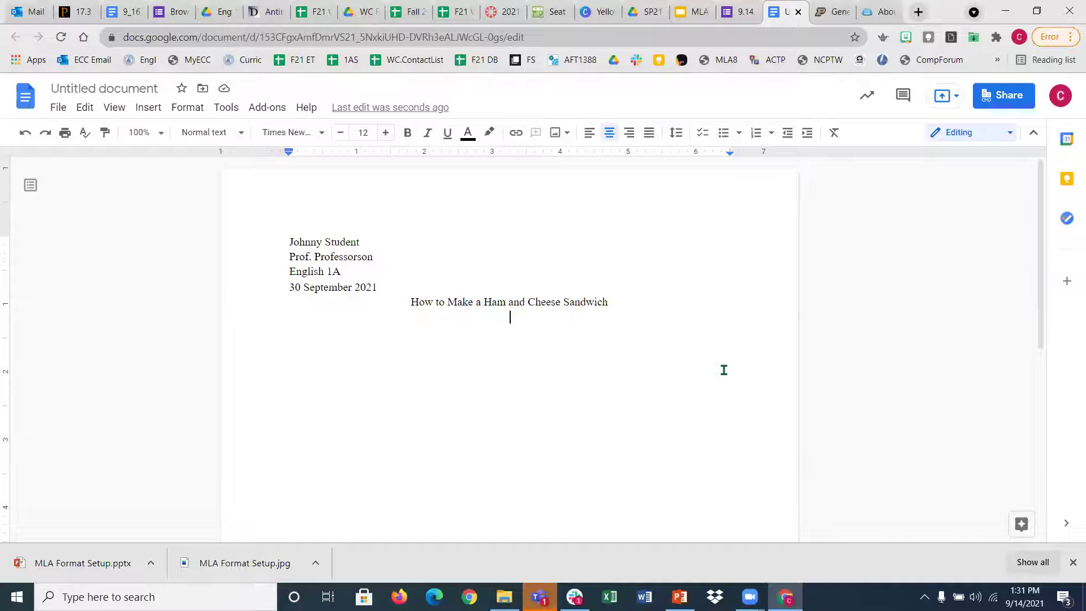
left_click(589, 133)
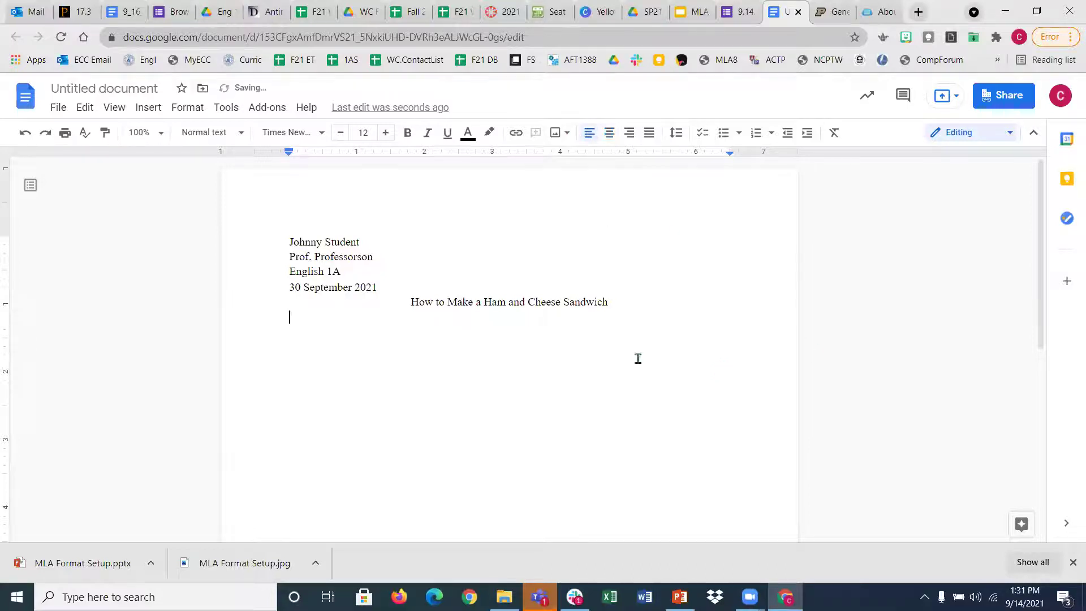
key("Tab")
type("Ther")
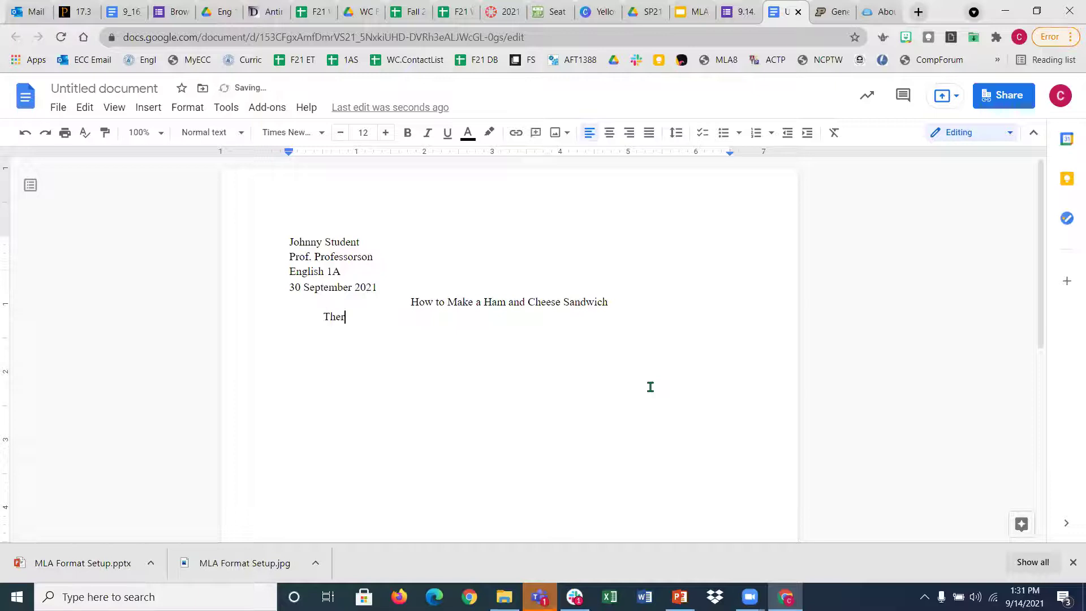
type("e are many diff")
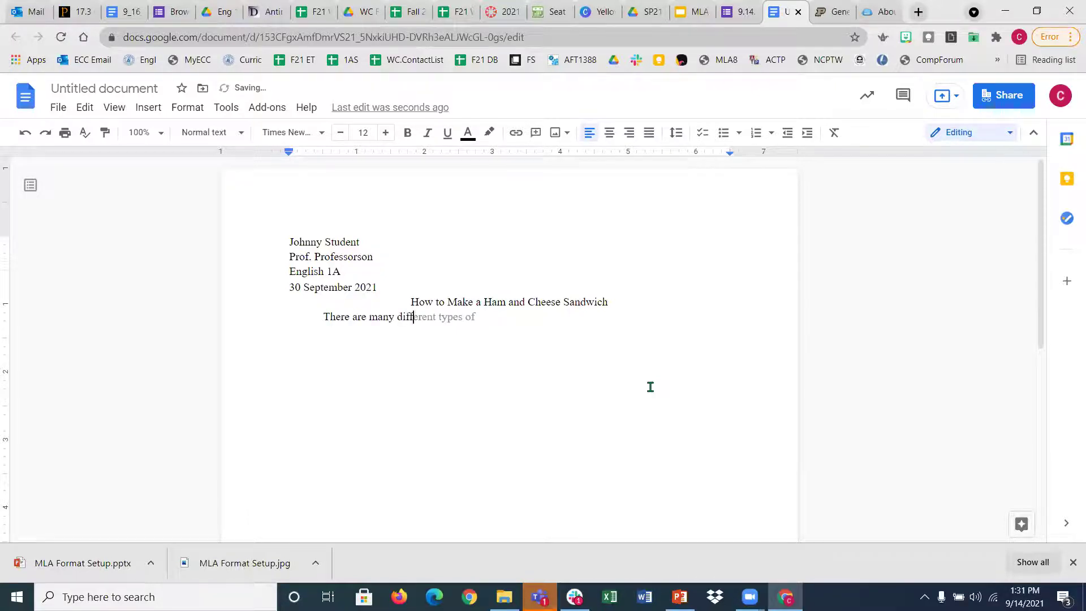
type("erent wonderful things a person can eat for lunch.")
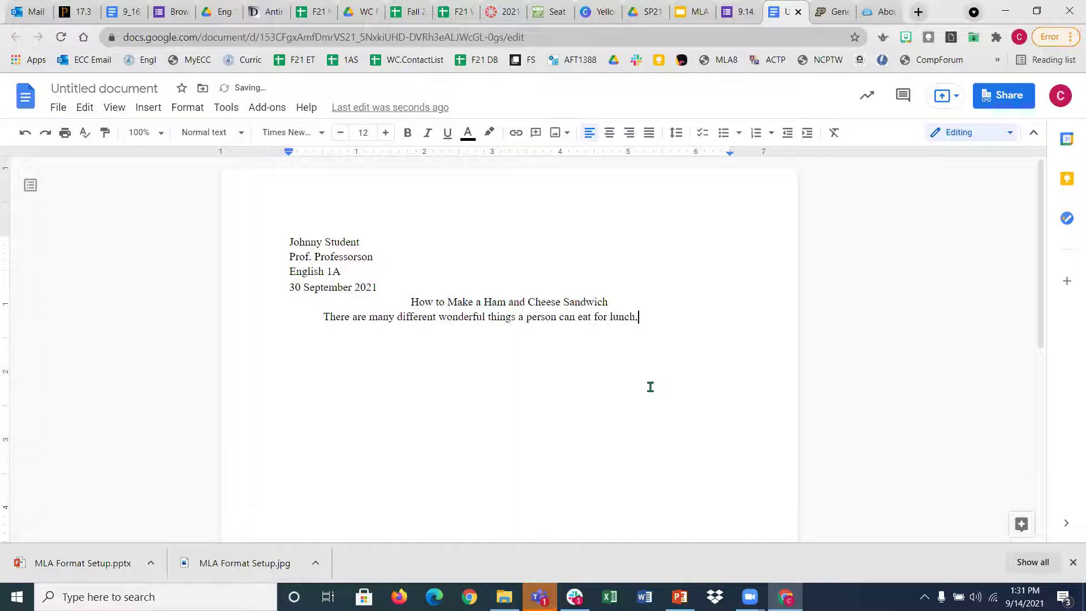
key("BackSpace")
type(", but a ham and cheese sandwich")
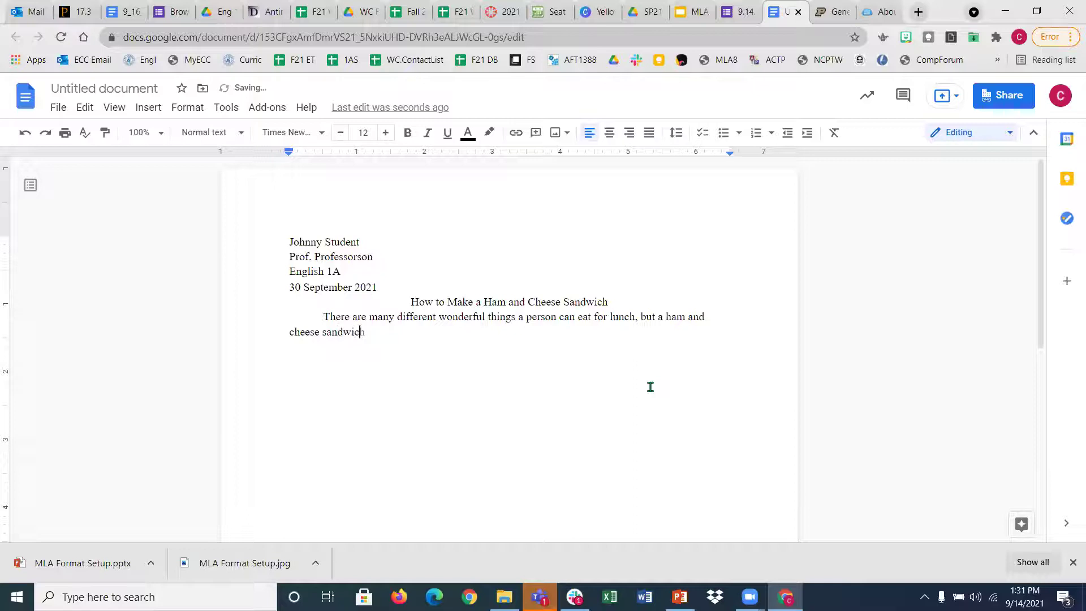
type(" is perhaps the best.")
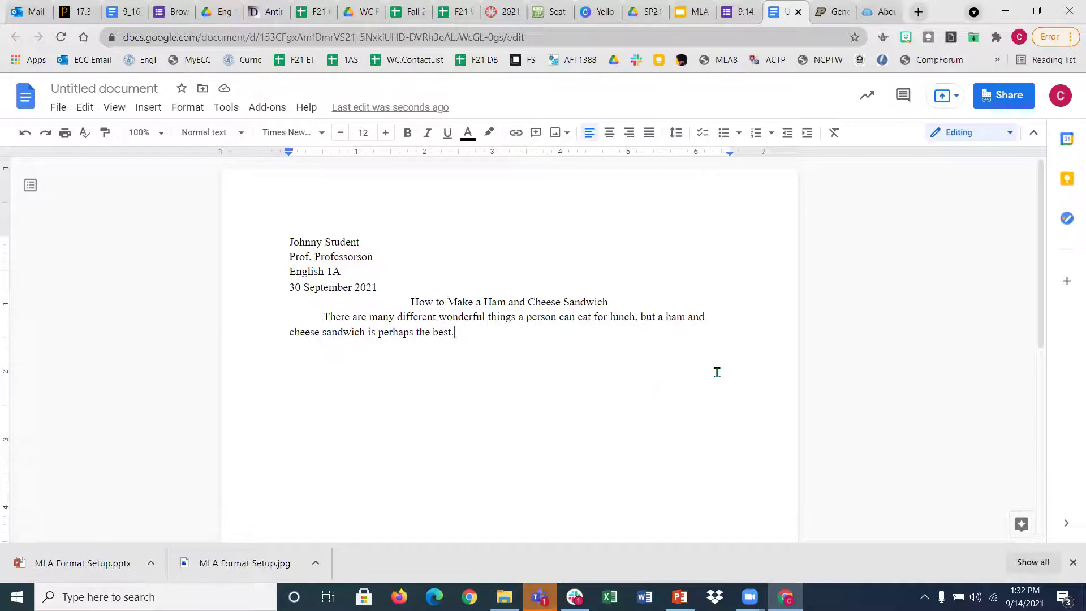
Step: Delete the spaces in front of the body paragraph and indent its first line by one tab stop
left_click(625, 300)
left_click(500, 363)
key("BackSpace")
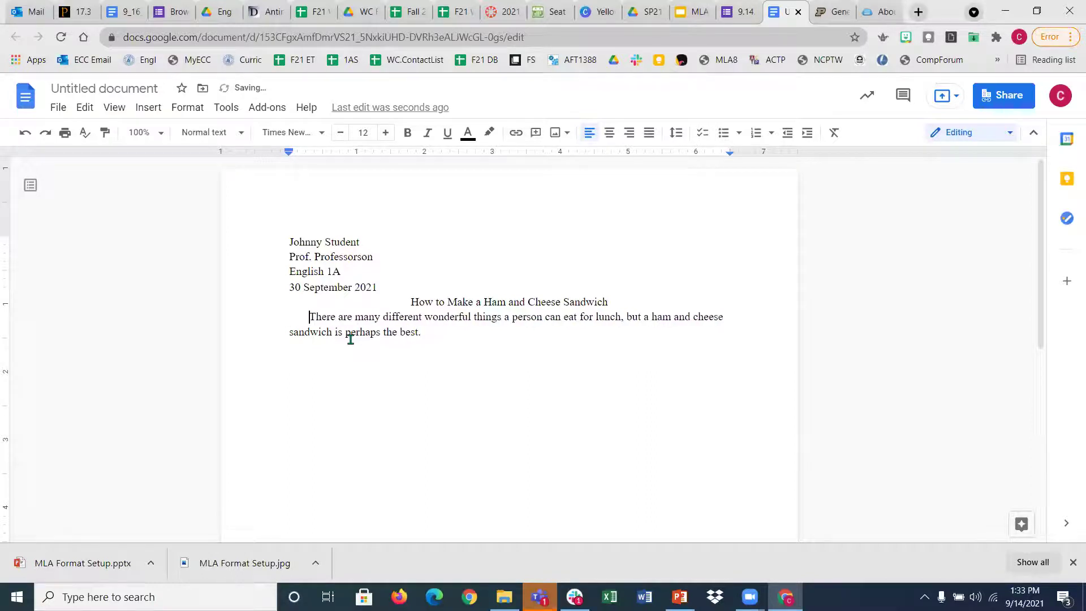
key("BackSpace")
key("BackSpace")
key("BackSpace")
key("BackSpace")
key("BackSpace")
key("BackSpace")
key("BackSpace")
key("BackSpace")
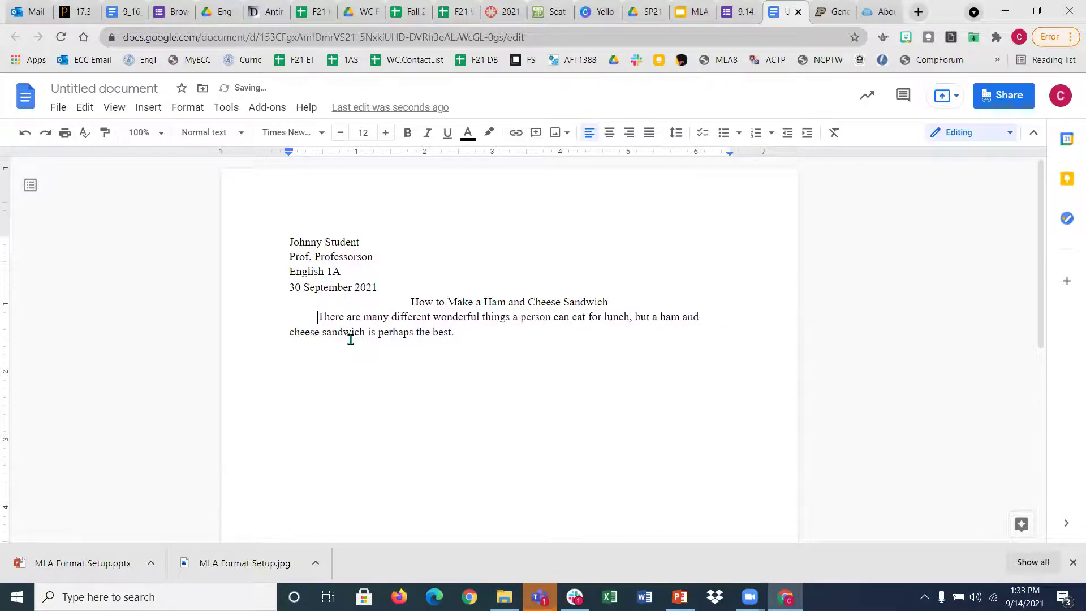
key("BackSpace")
key("BackSpace")
key("BackSpace")
key("BackSpace")
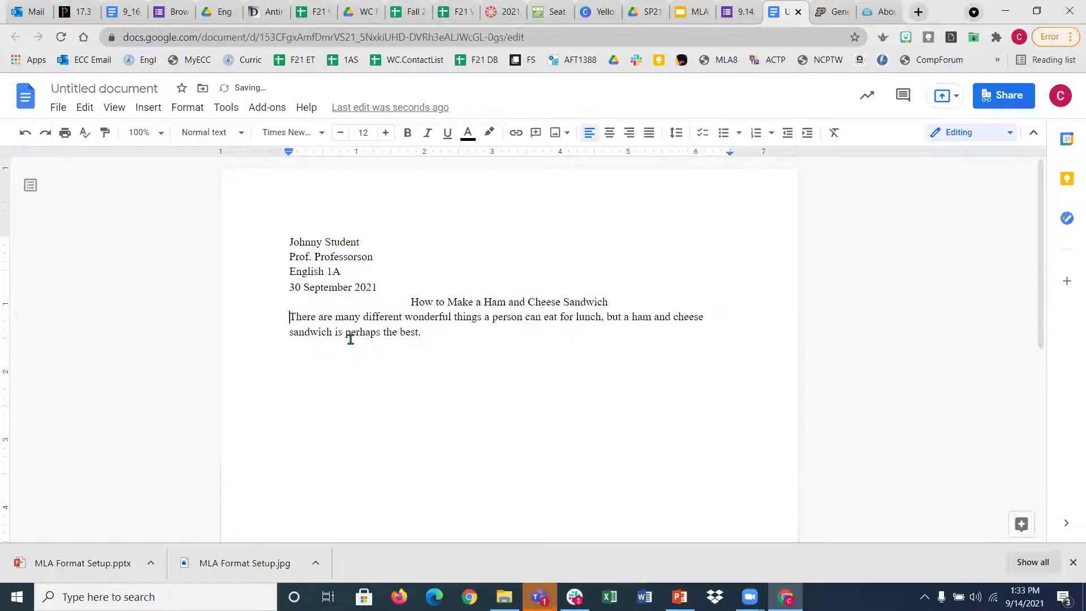
key("Tab")
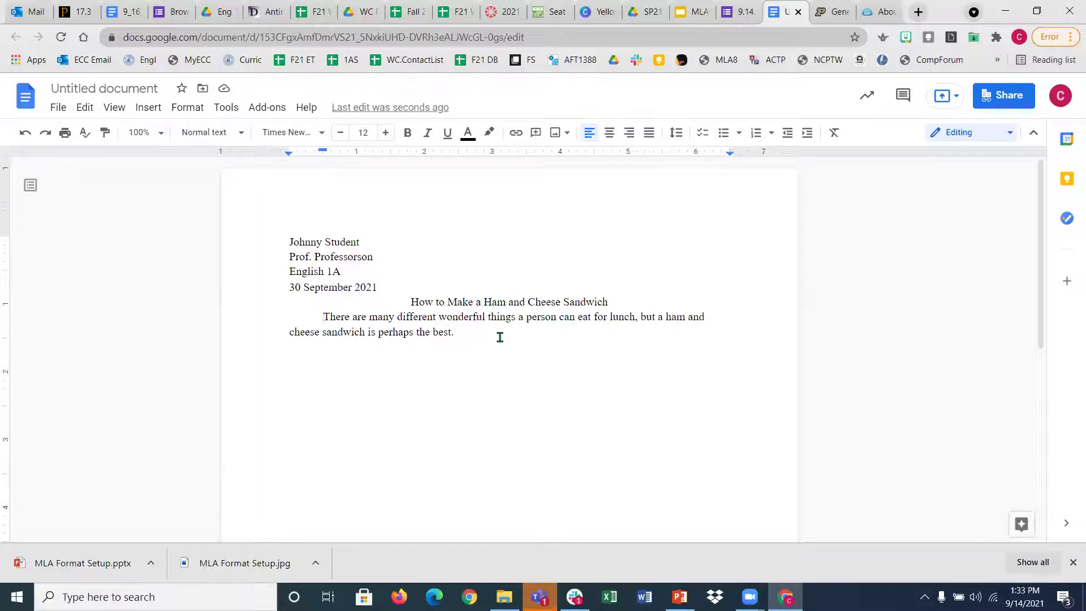
Step: Start a new paragraph below the body text, and switch to PowerPoint to check the agenda before returning to the document
key("Return")
left_click(679, 596)
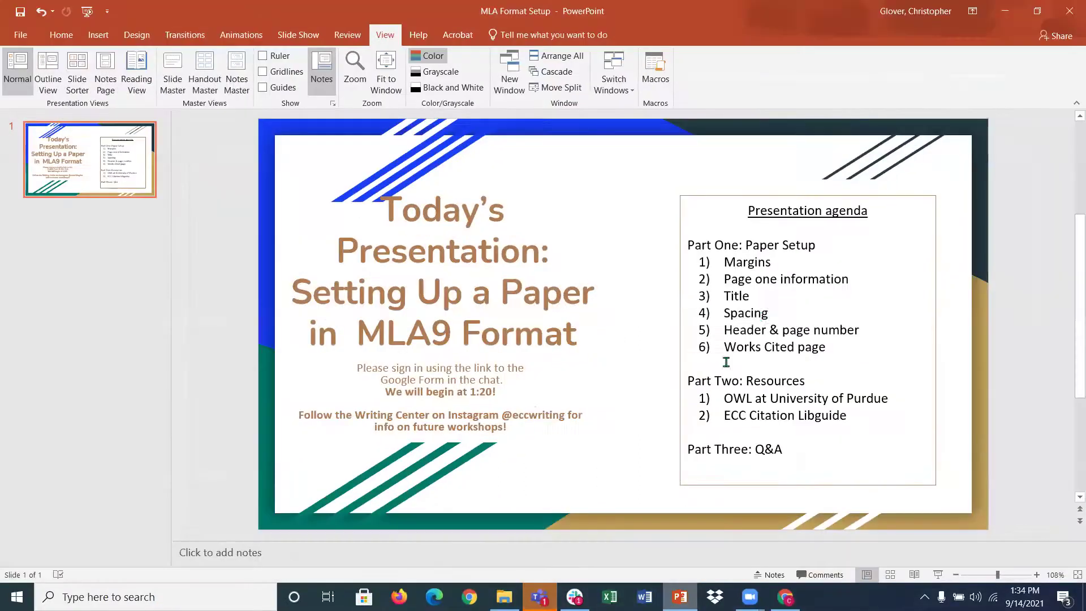
left_click(999, 11)
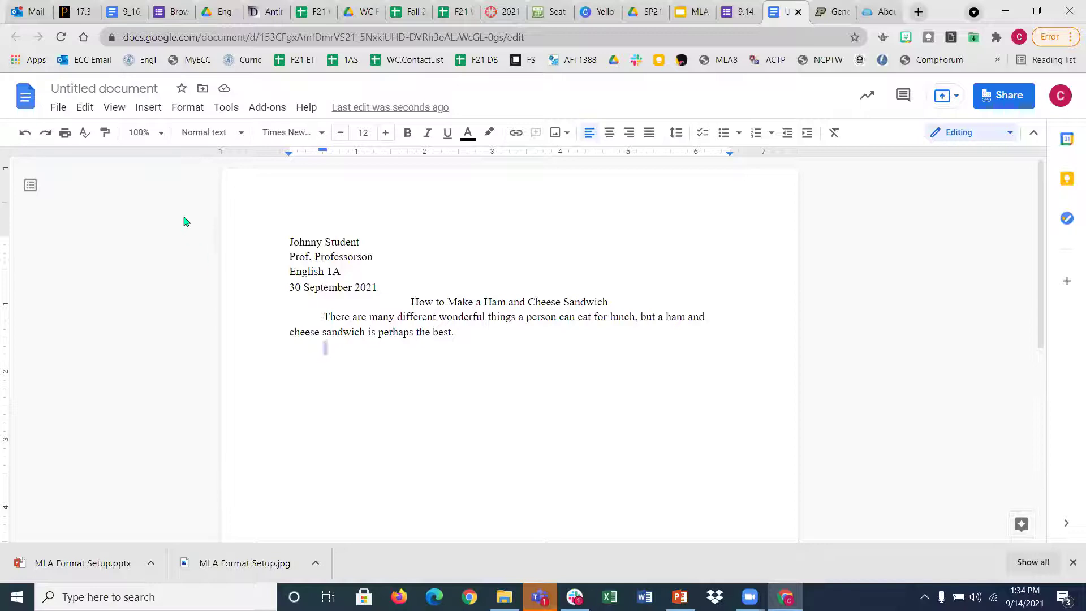
Step: Set the line spacing of the entire document to double
key("ctrl+a")
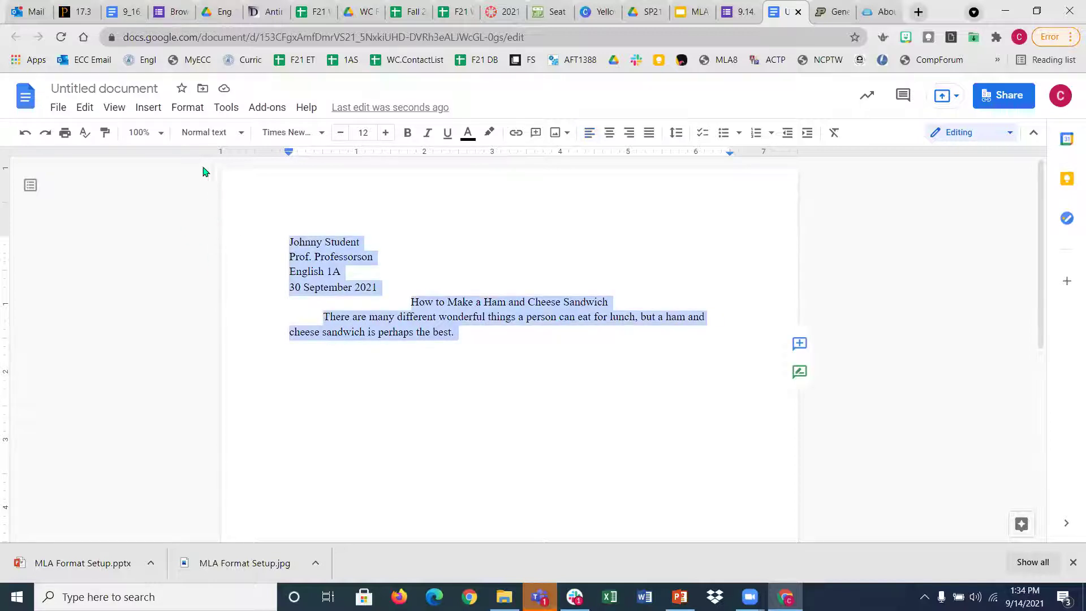
left_click(188, 105)
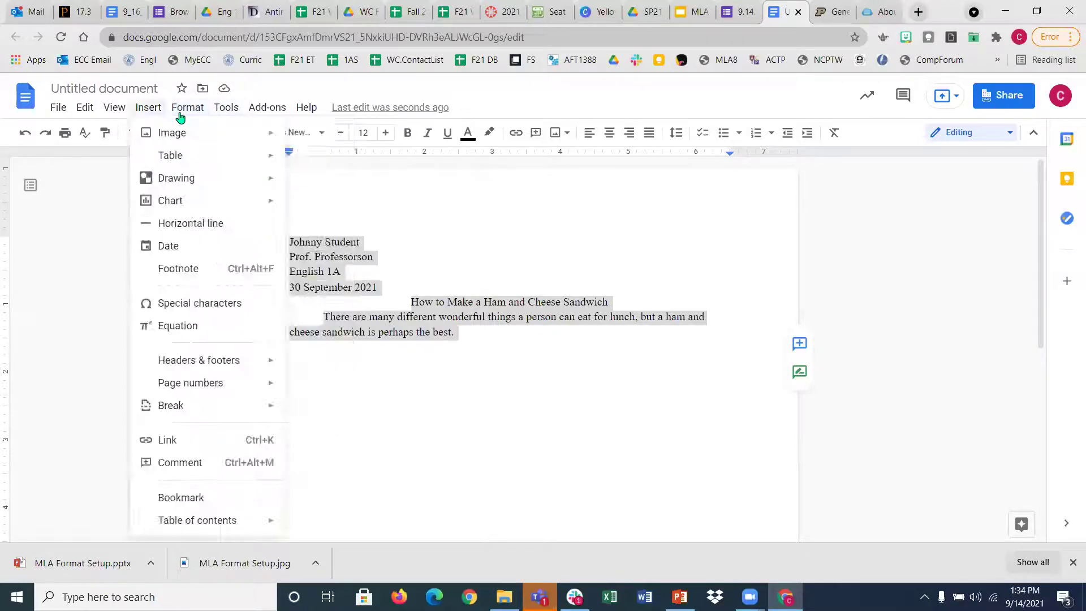
mouse_move(198, 201)
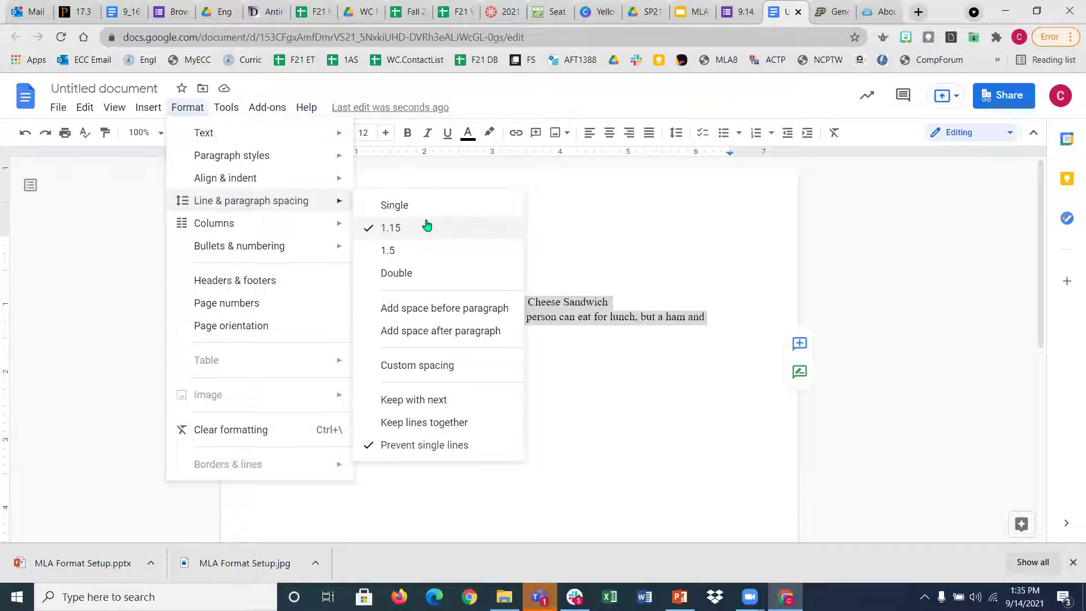
left_click(414, 281)
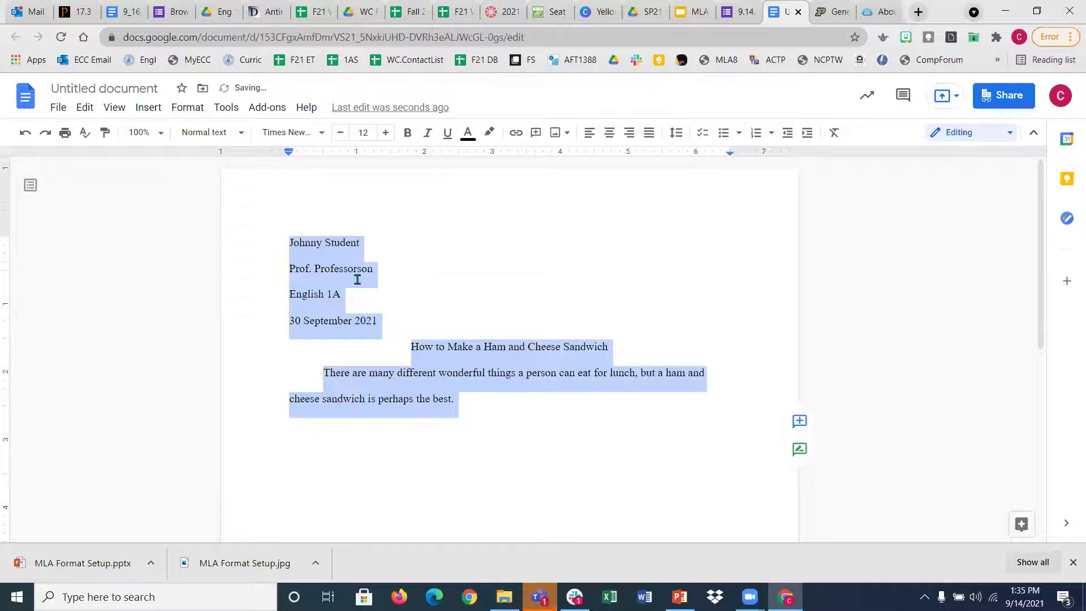
Step: Review the line and paragraph spacing options for the entire text, and examine the gaps between the heading lines, title and body paragraph
left_click(547, 419)
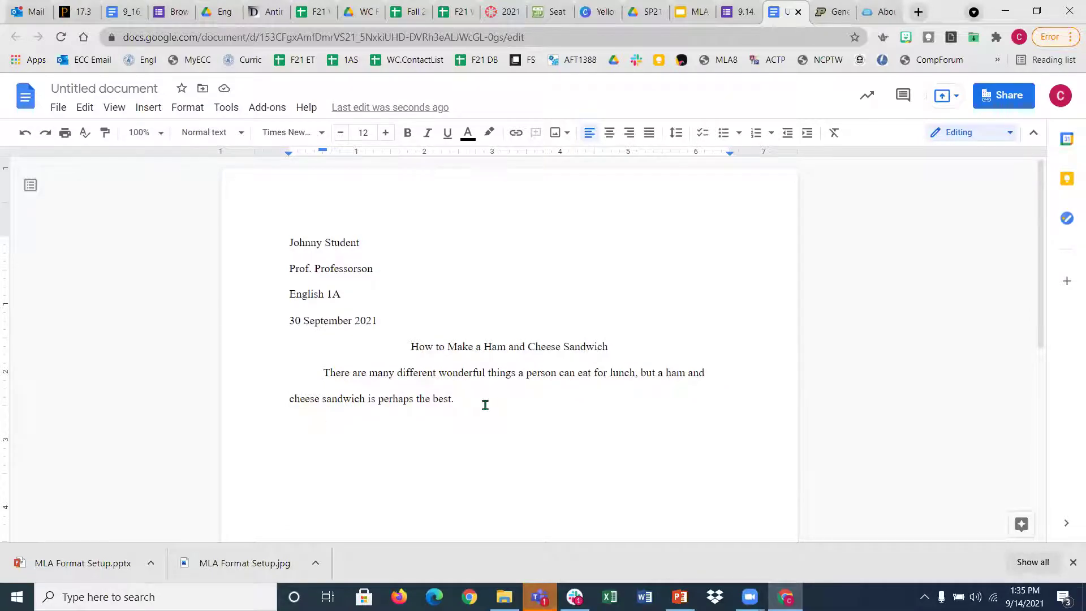
left_click_drag(481, 402, 255, 208)
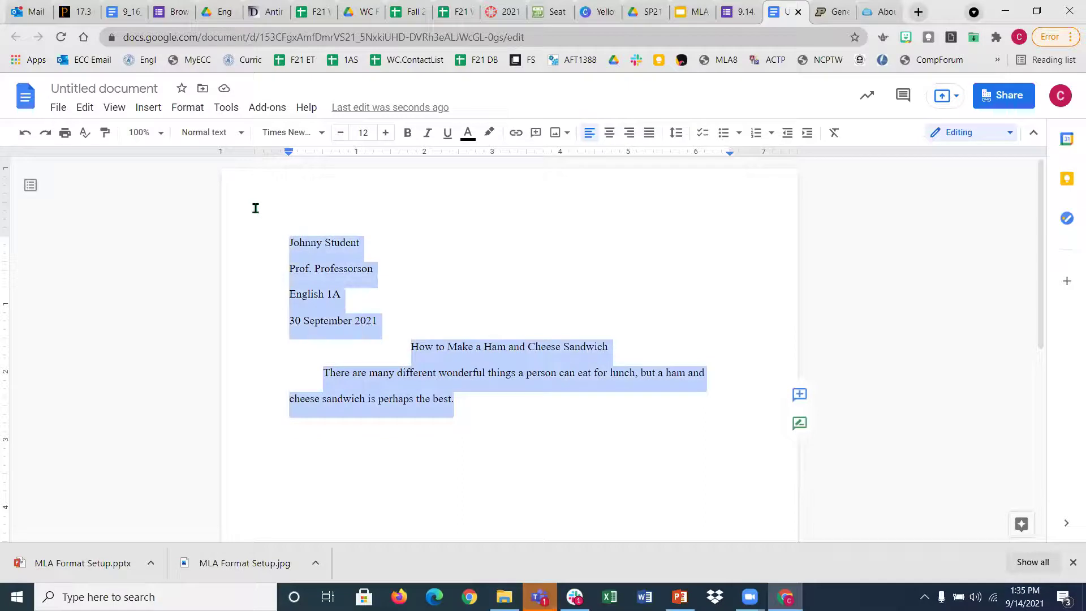
left_click(189, 109)
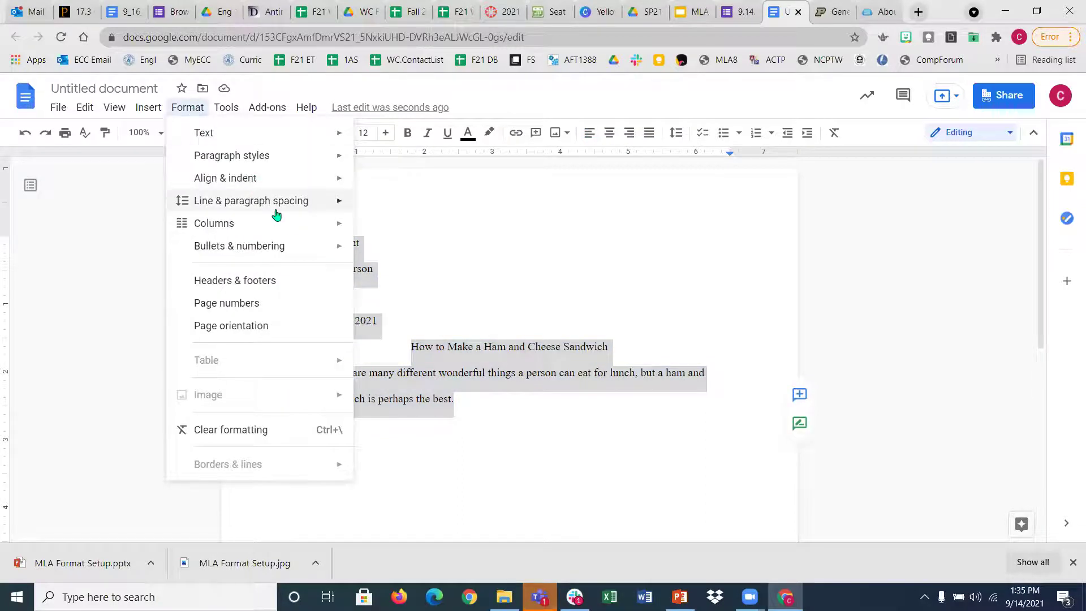
mouse_move(275, 213)
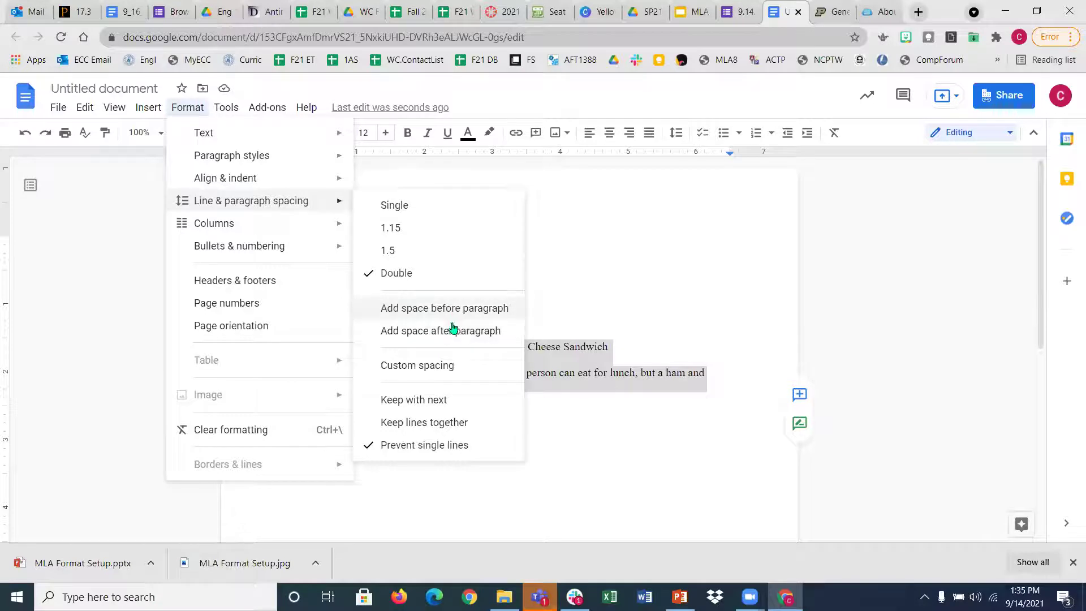
left_click(664, 317)
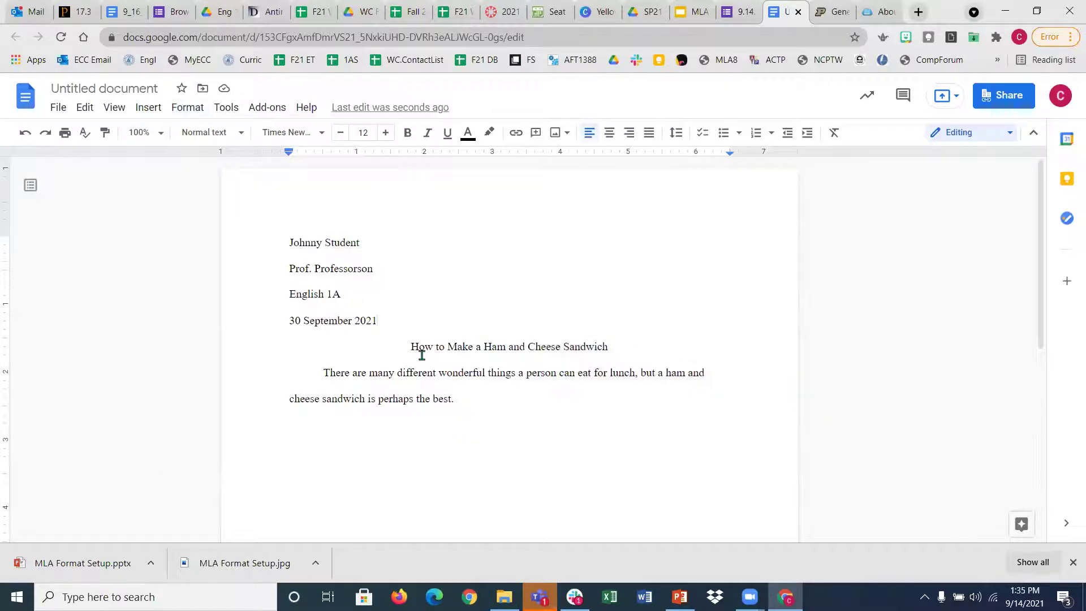
left_click_drag(411, 347, 422, 372)
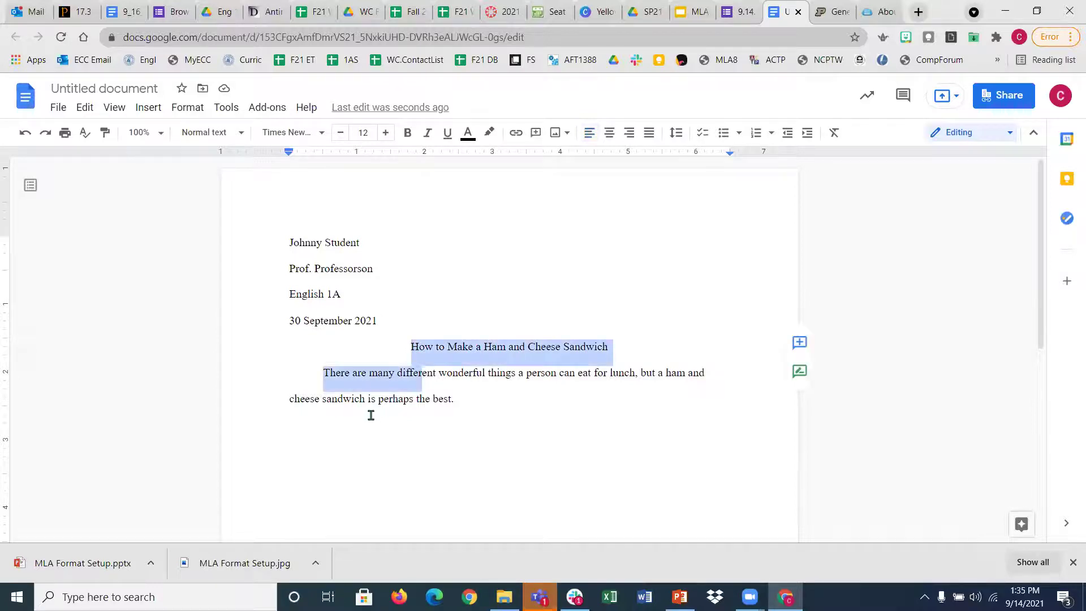
left_click(363, 437)
left_click_drag(323, 372, 354, 405)
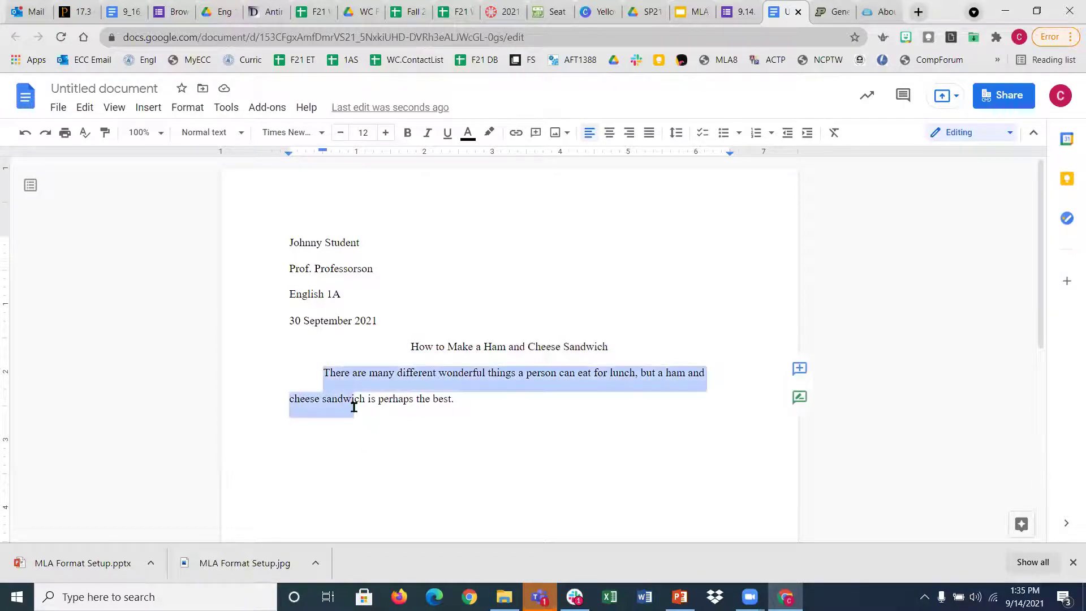
left_click(420, 412)
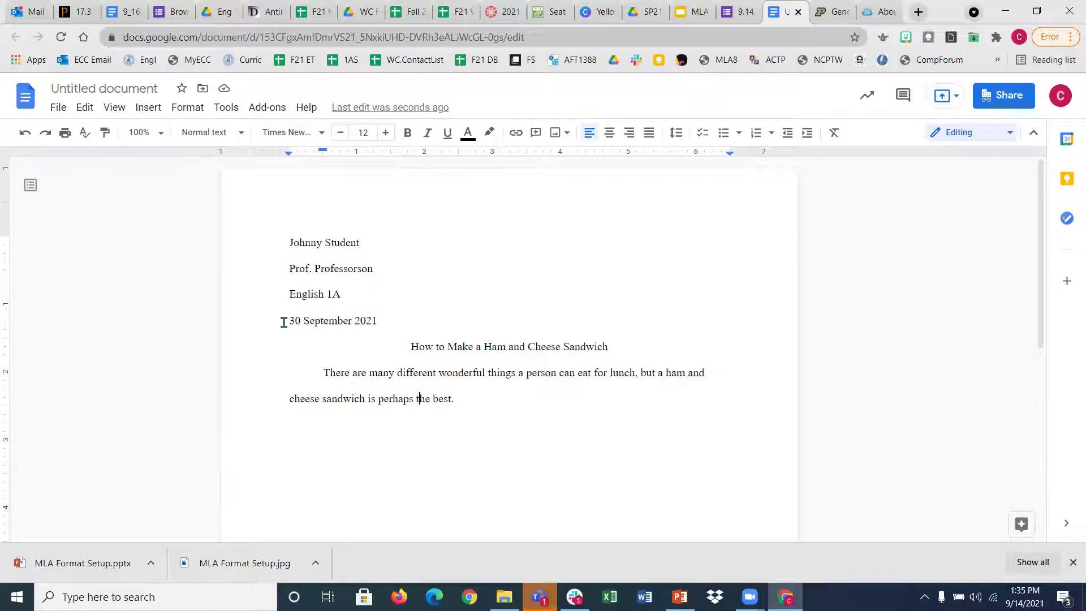
left_click_drag(289, 316, 283, 281)
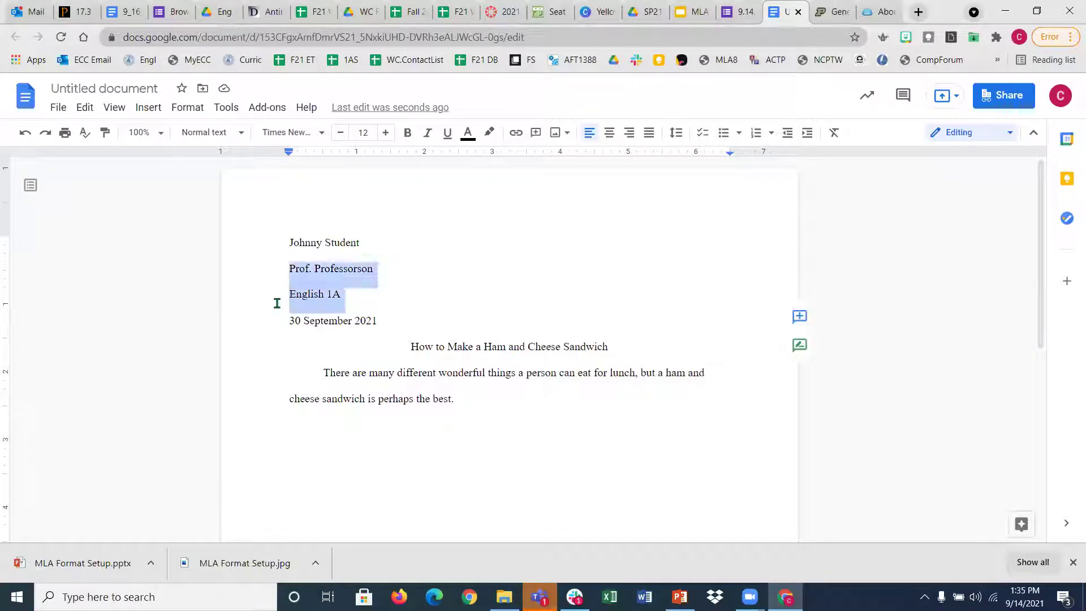
left_click(492, 402)
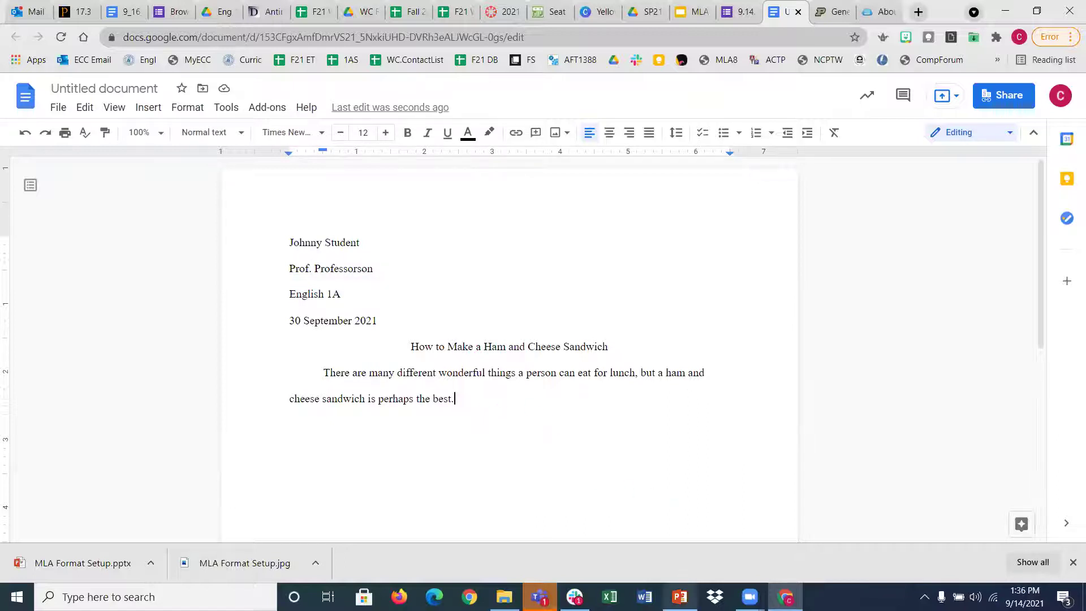
Step: Switch to PowerPoint to check the agenda, return to the document and add a right-aligned header
left_click(679, 597)
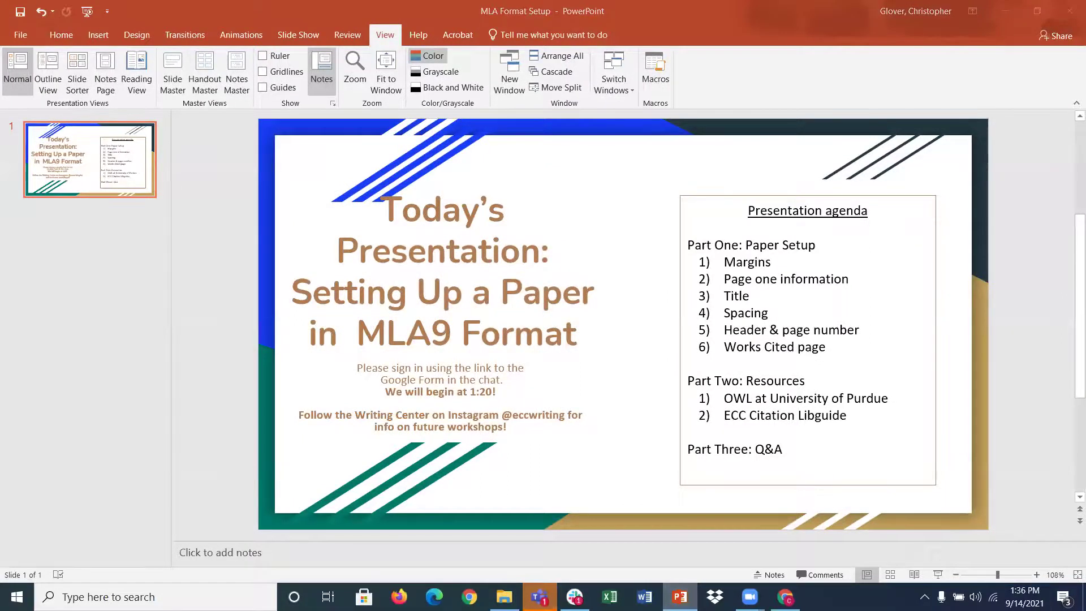
left_click(676, 594)
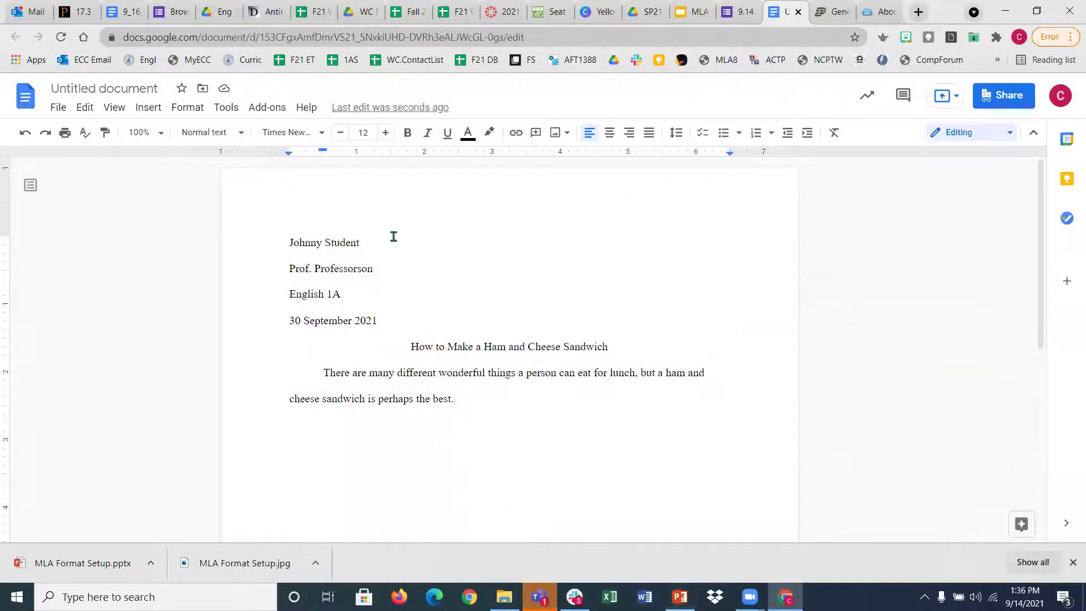
left_click(160, 113)
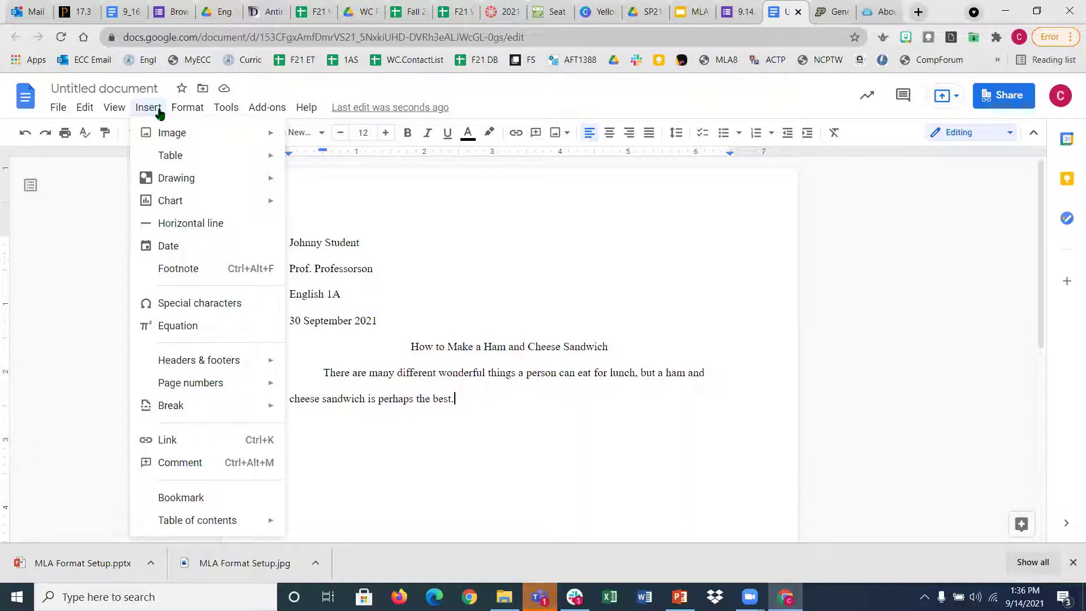
mouse_move(168, 365)
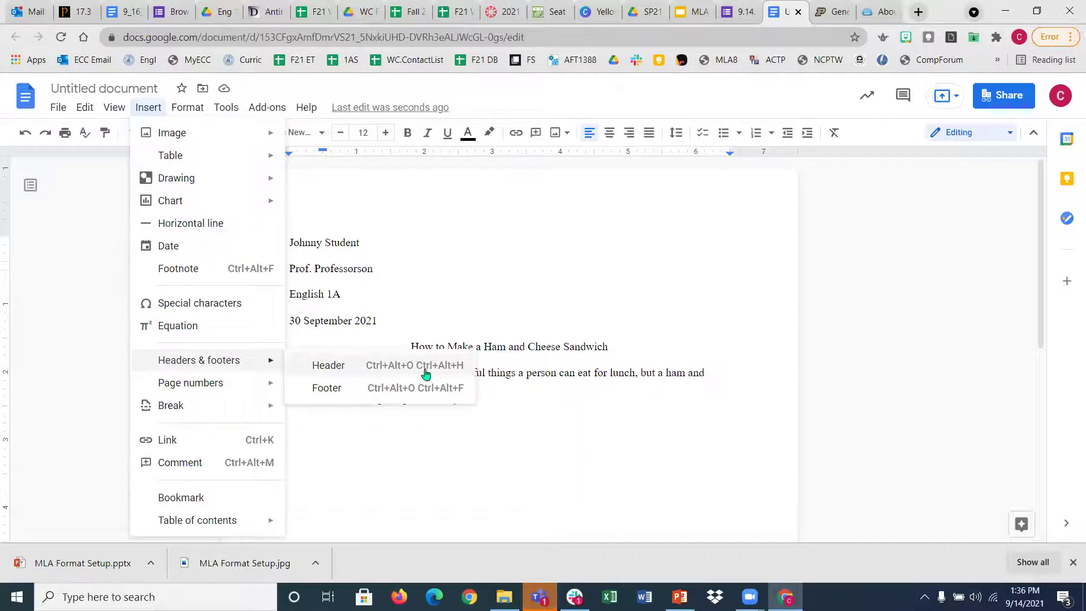
left_click(338, 367)
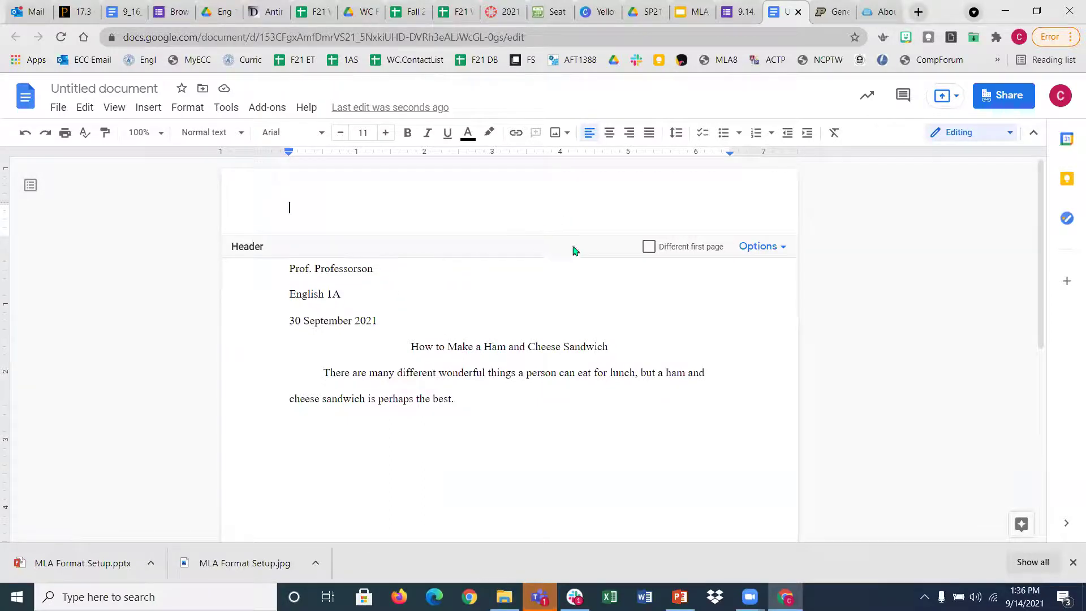
left_click(629, 135)
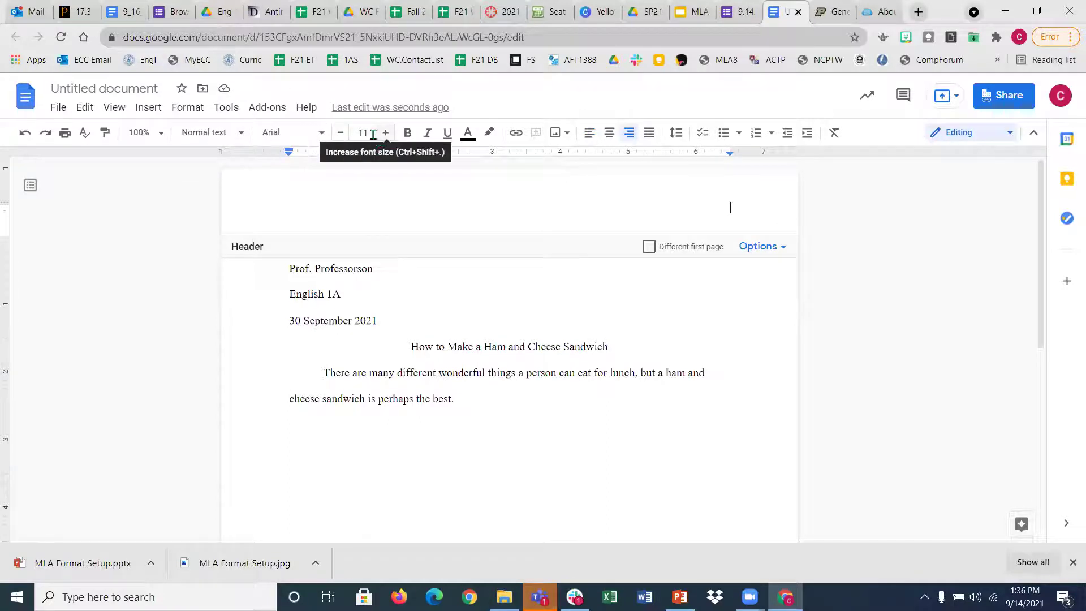
Step: Set the header font to Times New Roman, size 12, and enter the student's last name followed by the number 1
left_click(322, 138)
scroll(342, 362, "down", 3)
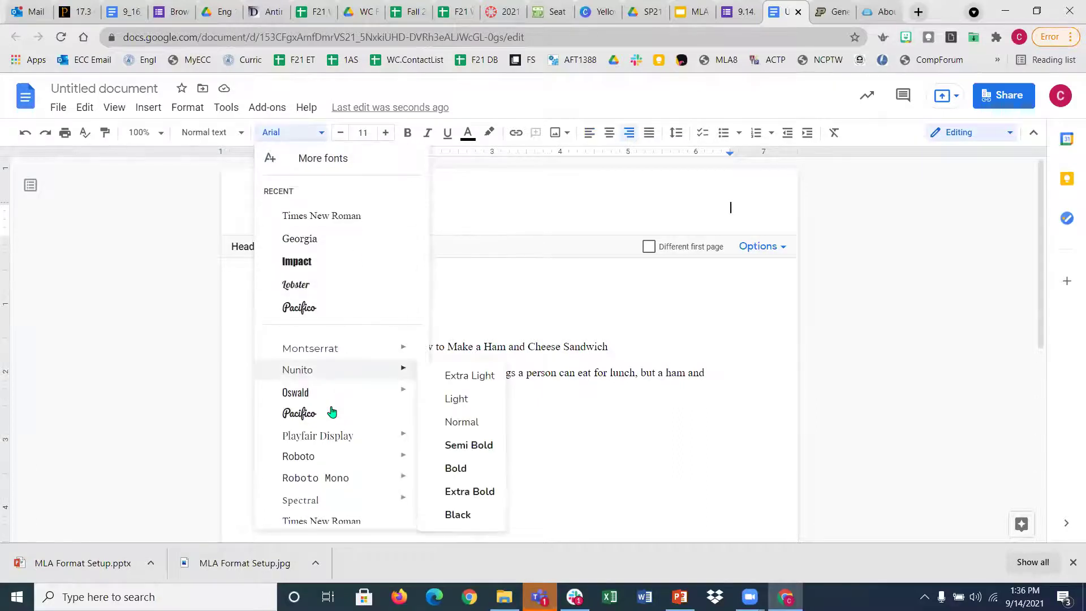
scroll(332, 412, "down", 2)
left_click(314, 465)
left_click(387, 132)
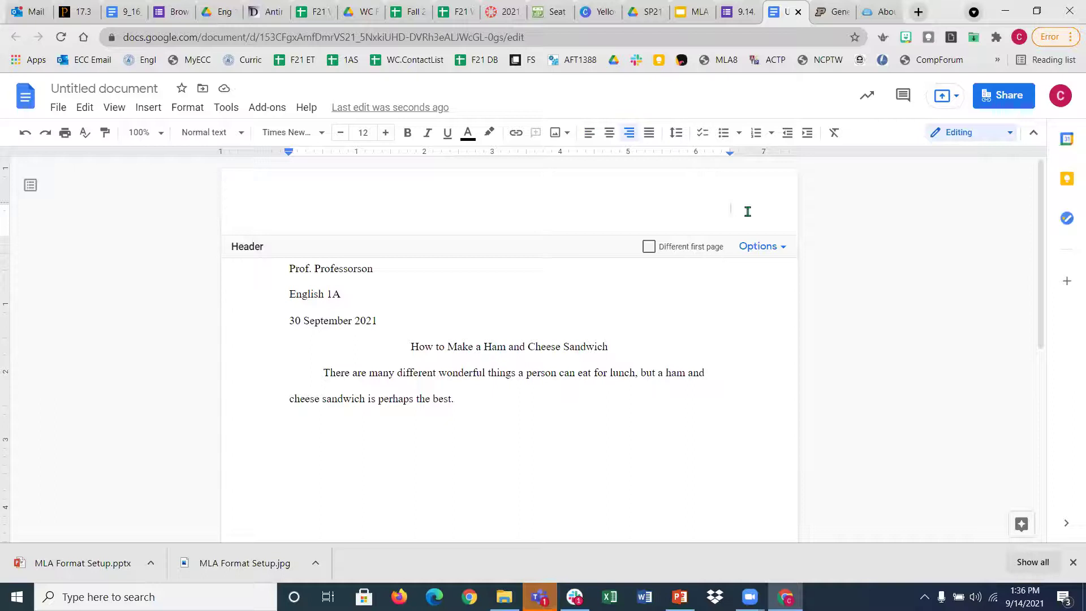
type("Student 1")
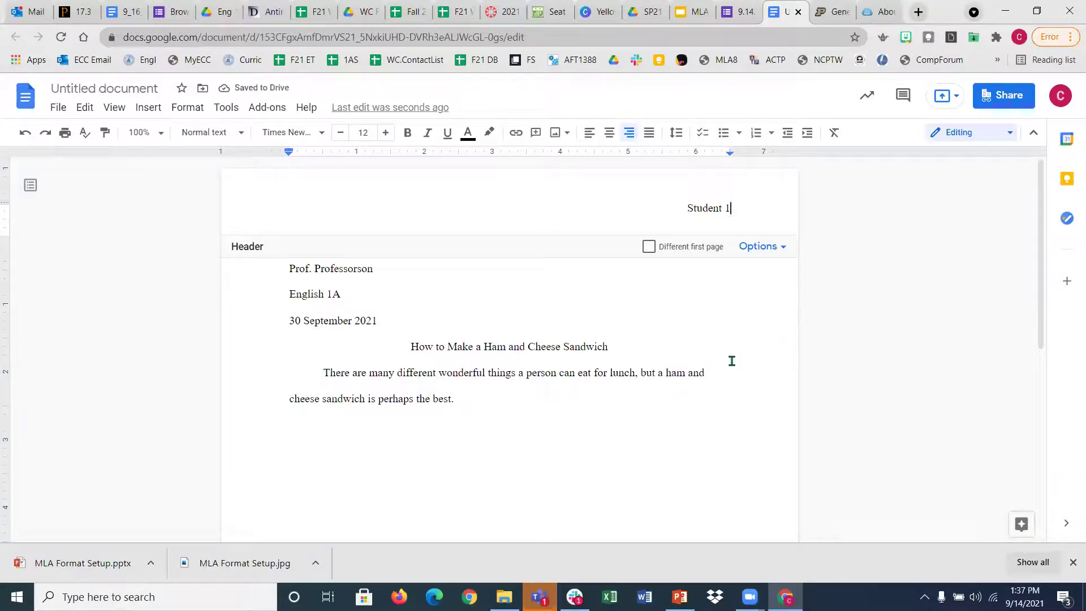
left_click(694, 362)
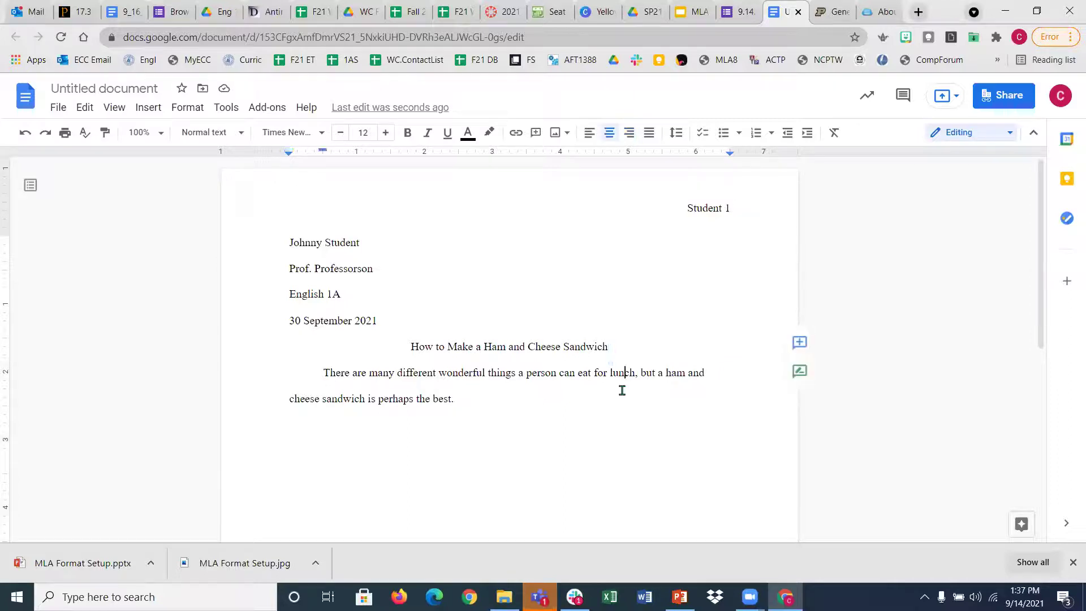
left_click(556, 288)
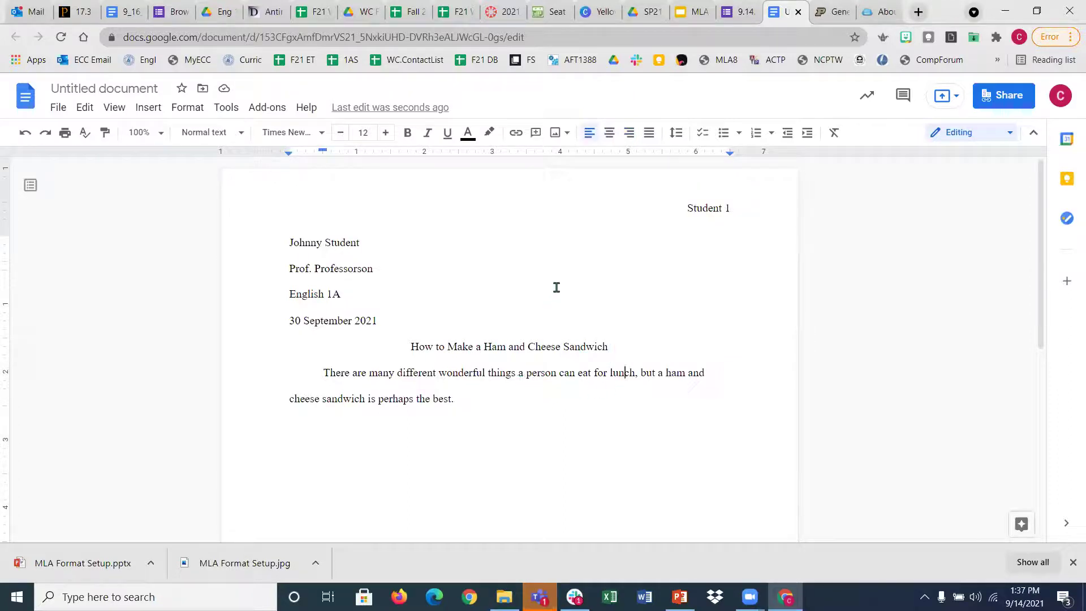
Step: Add blank lines below the body paragraph until the document reaches a third page, and compare the header number on each page
left_click(465, 396)
key("Return")
key("Return")
key("Return")
key("Return")
key("Return")
key("Return")
key("Return")
key("Return")
key("Return")
key("Return")
key("Return")
key("Return")
key("Return")
key("Return")
key("Return")
key("Return")
key("Return")
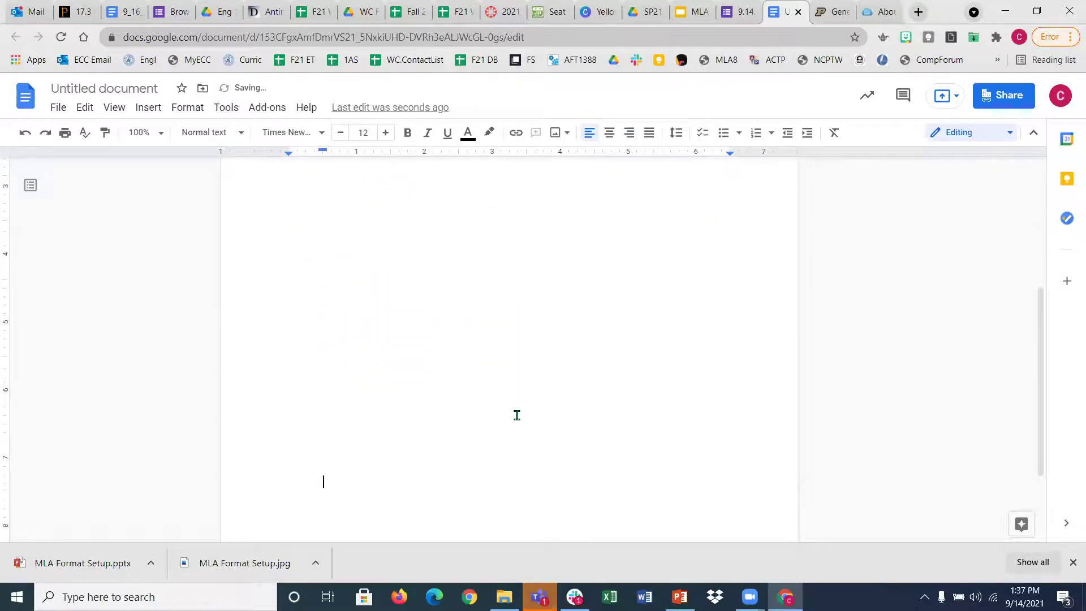
key("Return")
key("Return")
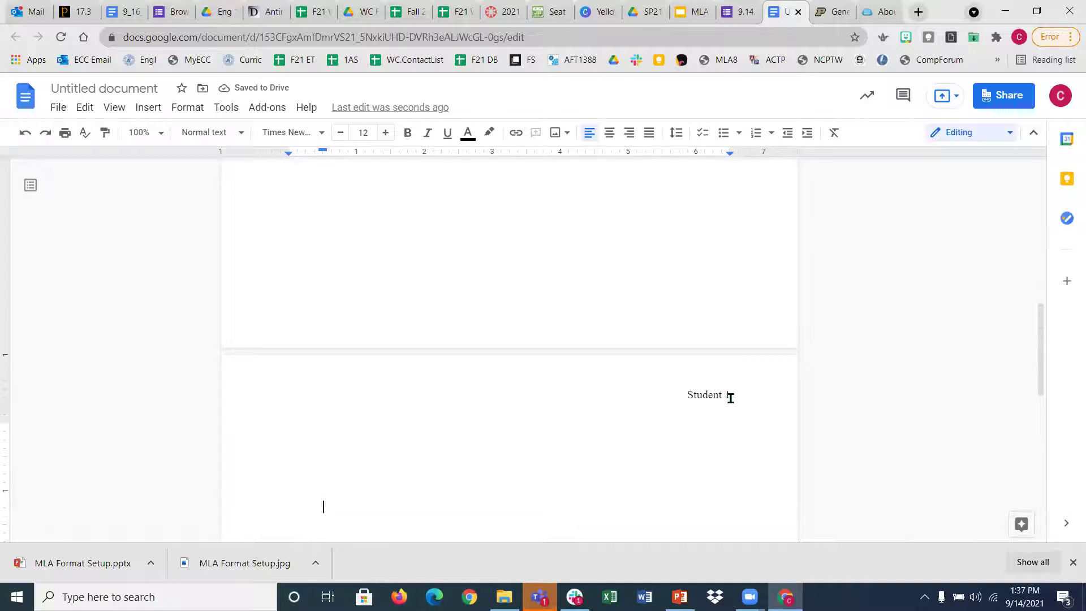
key("Return")
key("Return")
key("Return")
key("Return")
key("Return")
key("Return")
key("Return")
key("Return")
key("Return")
key("Return")
key("Return")
key("Return")
key("Return")
key("Return")
key("Return")
key("Return")
key("Return")
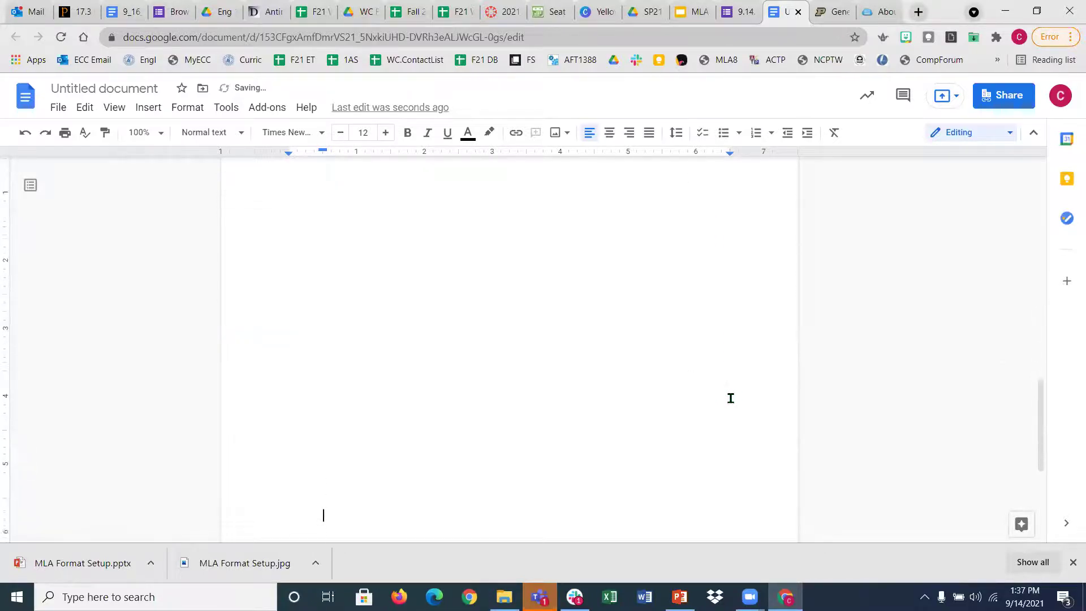
key("Return")
key("Return")
key("Return")
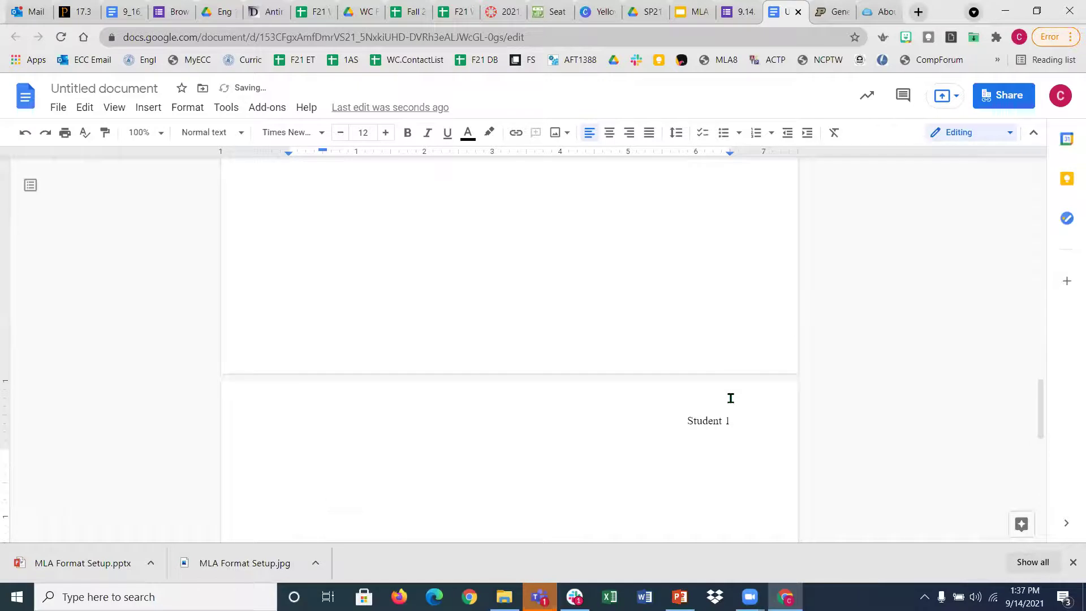
scroll(640, 366, "up", 10)
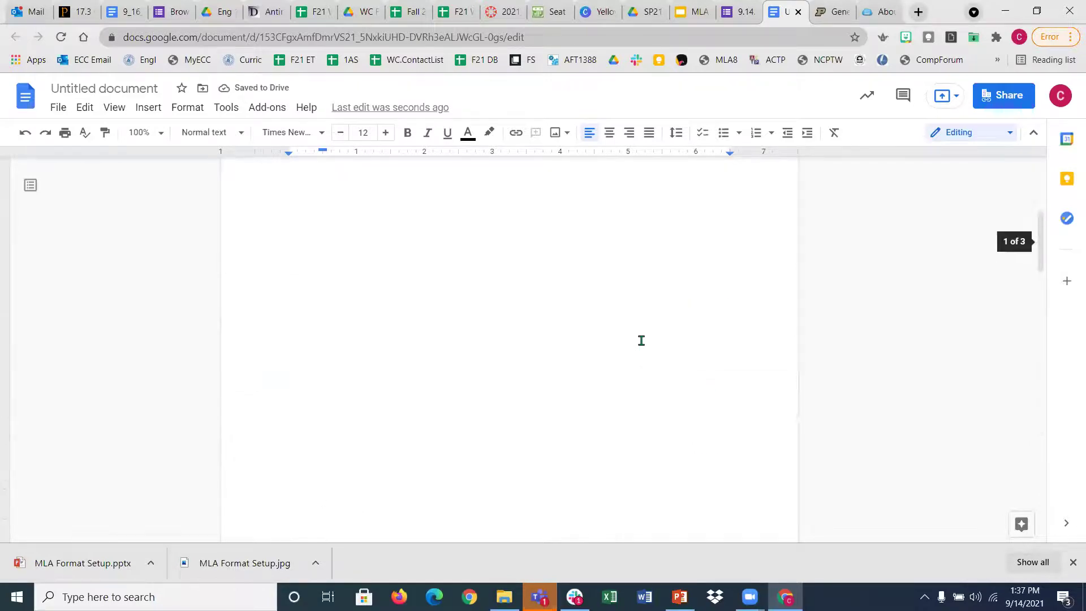
left_click(744, 214)
key("ctrl+End")
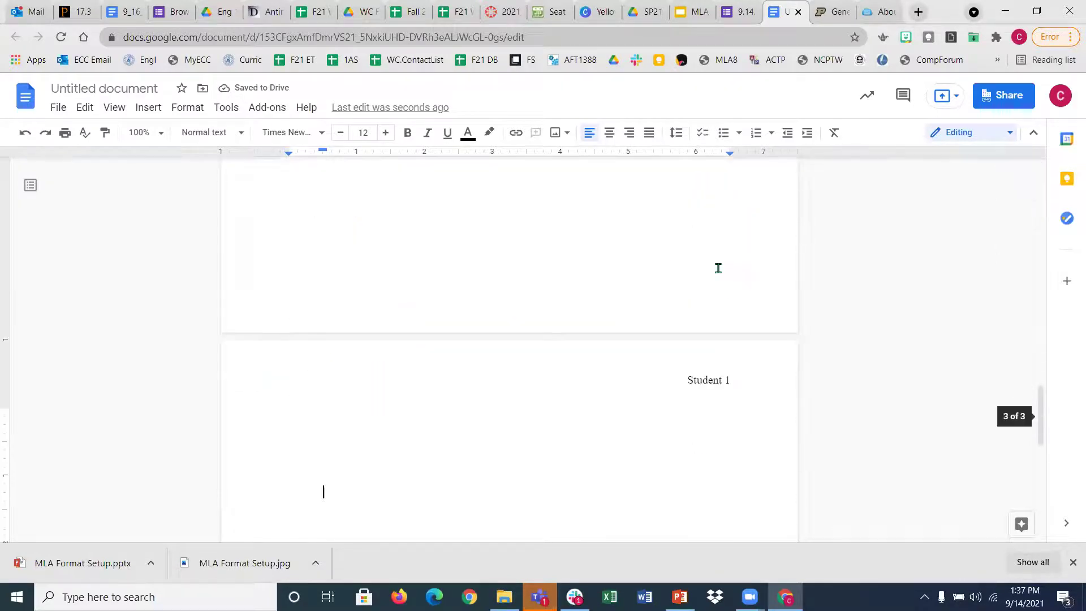
scroll(729, 269, "up", 15)
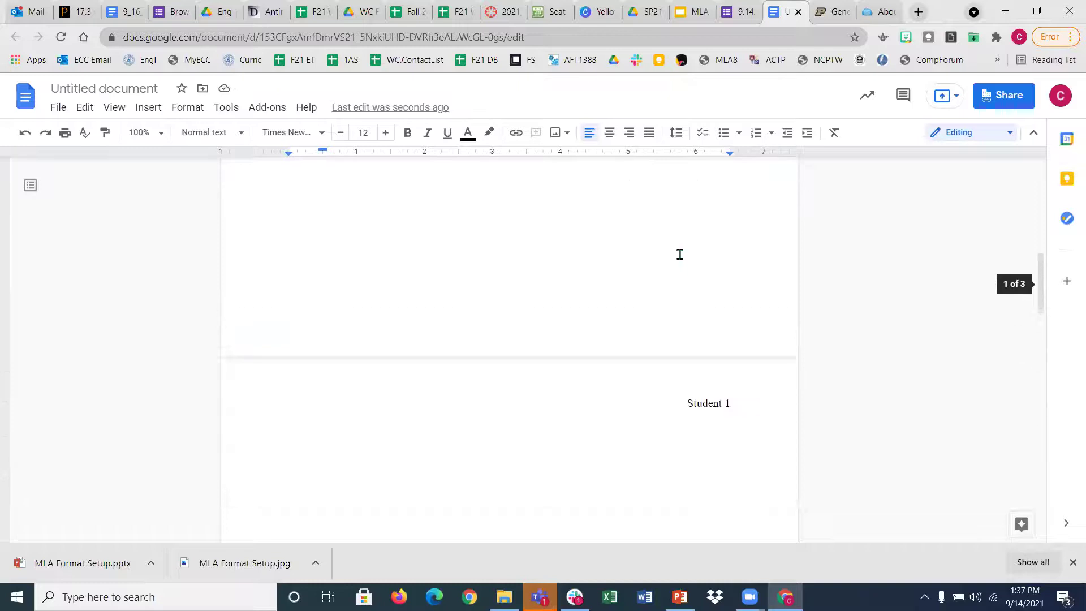
Step: Reopen the header and delete the manually entered number 1 after the last name
left_click(149, 108)
mouse_move(187, 360)
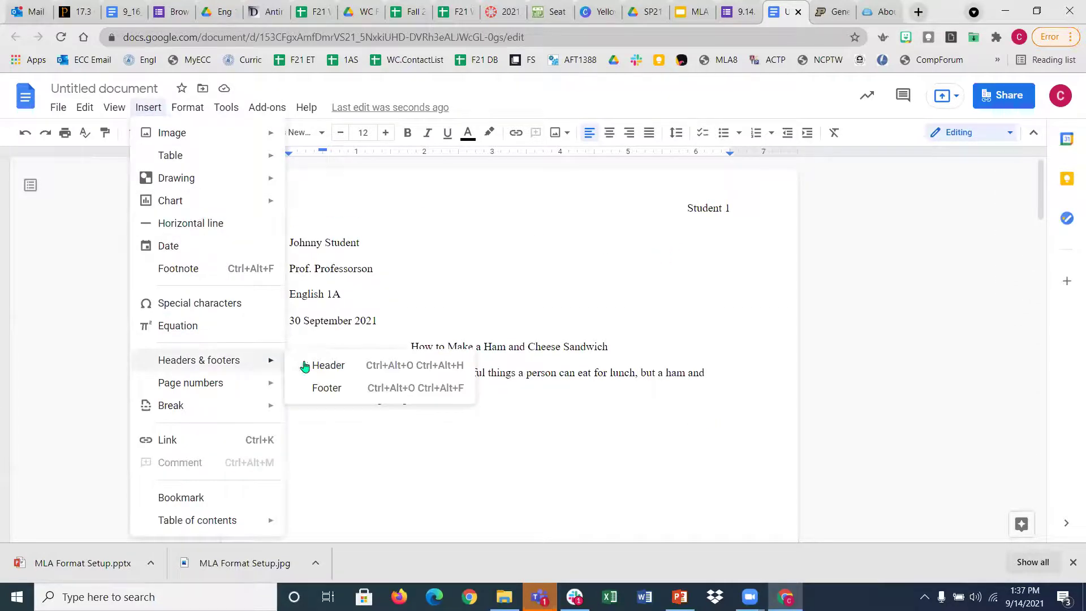
left_click(320, 362)
left_click(739, 208)
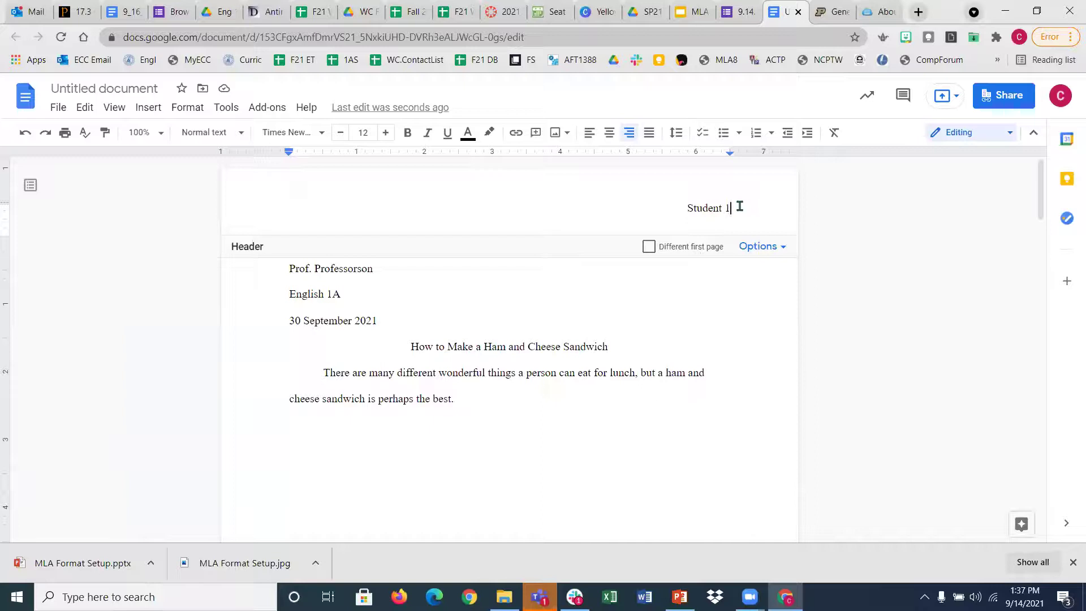
key("BackSpace")
key("BackSpace")
left_click(411, 311)
key("Up")
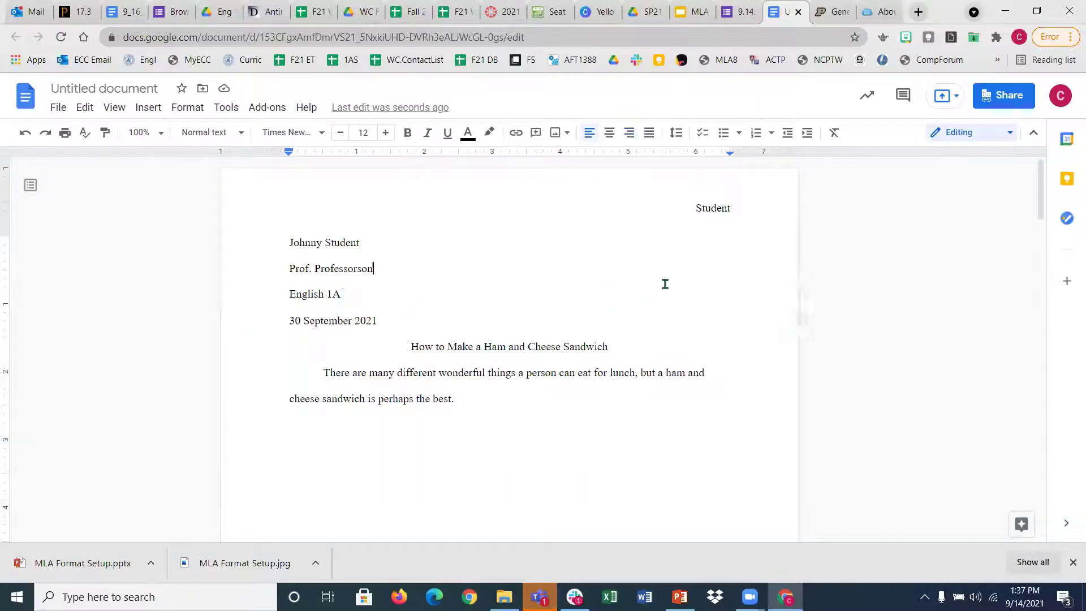
Step: Insert automatic page numbers at the upper right of every page, starting on the first page
left_click(141, 109)
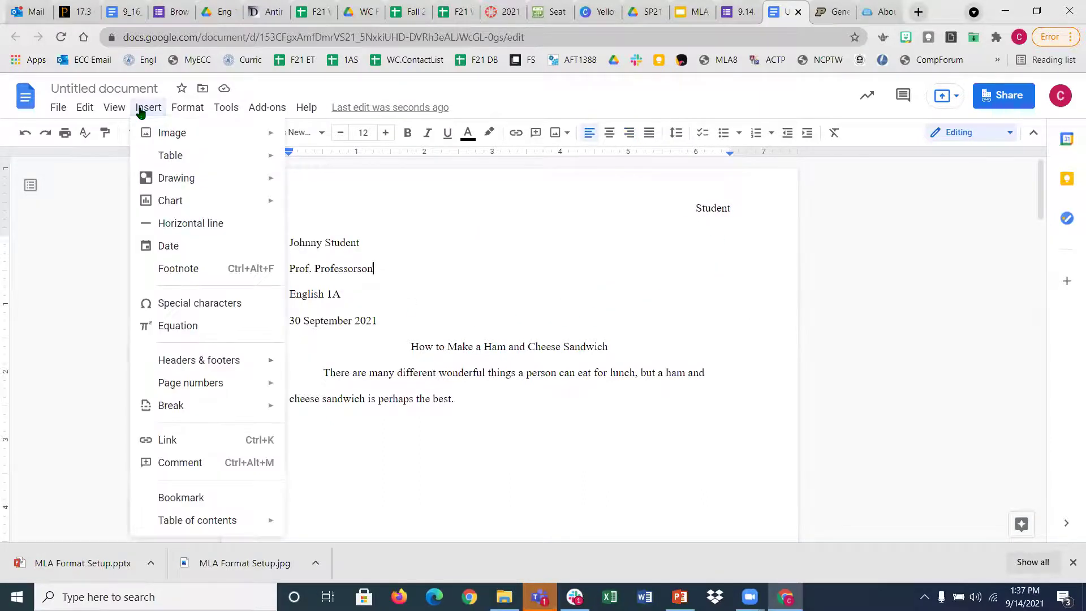
mouse_move(202, 383)
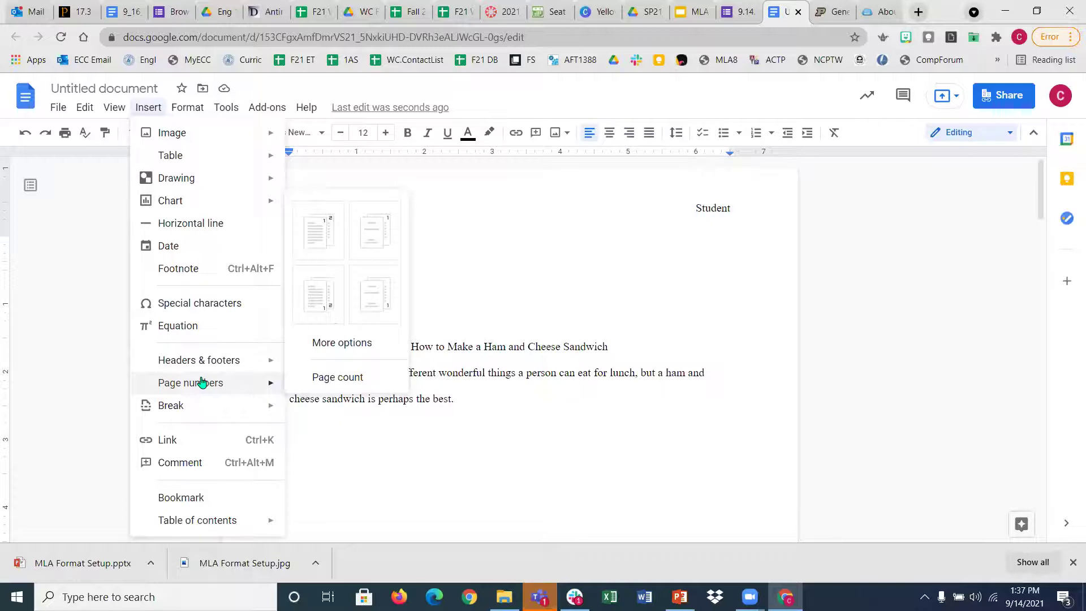
left_click(314, 232)
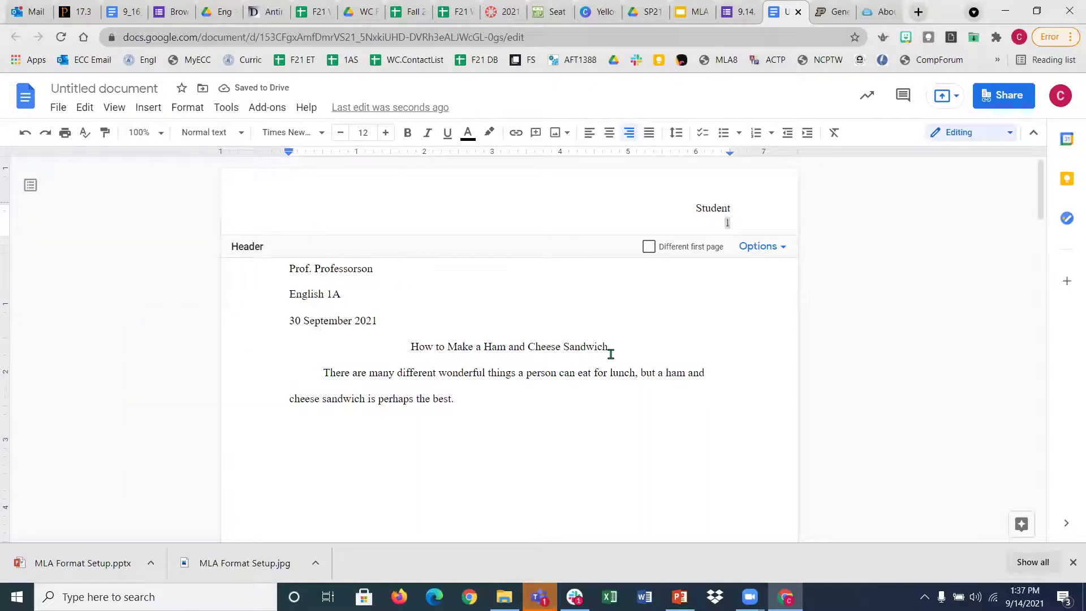
Step: Remove the last name from its own header line and enter it directly before the automatic page number, leaving one space between
left_click_drag(732, 204, 695, 211)
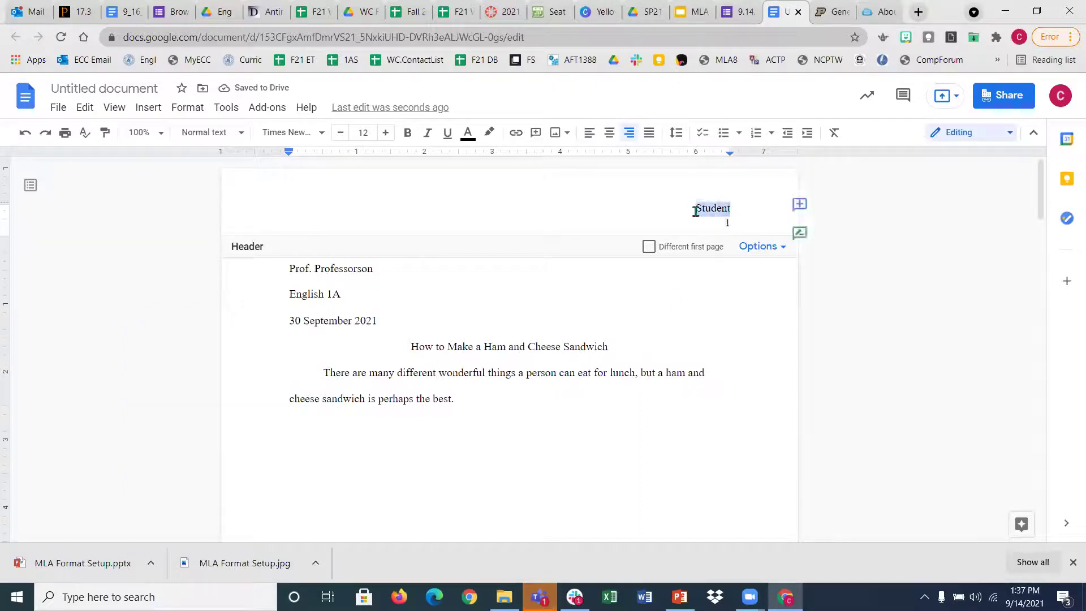
key("BackSpace")
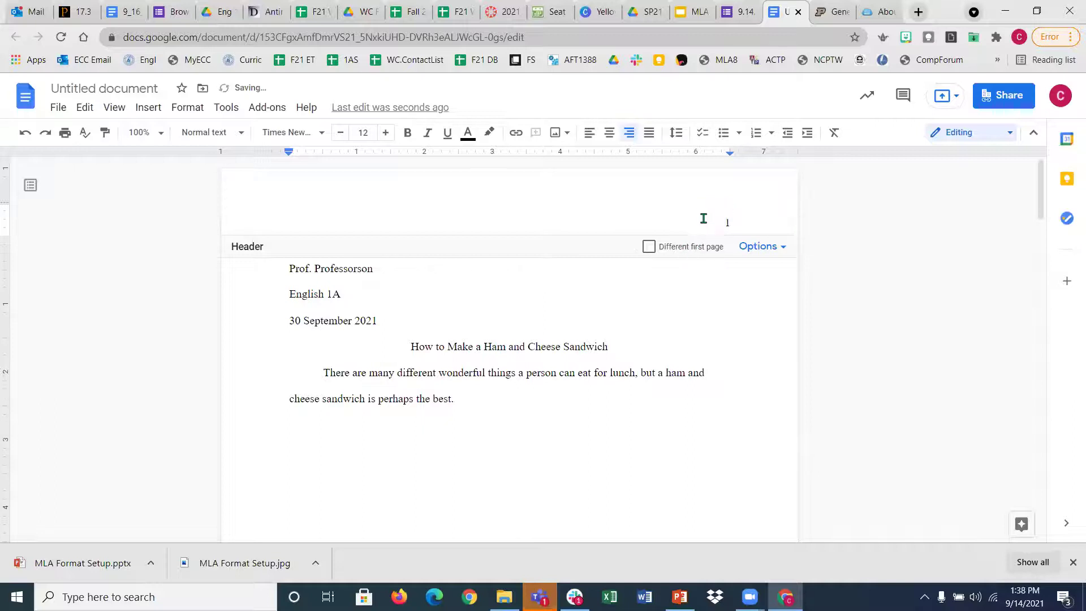
type("Student")
left_click(715, 303)
key("Up")
key("Up")
left_click(691, 222)
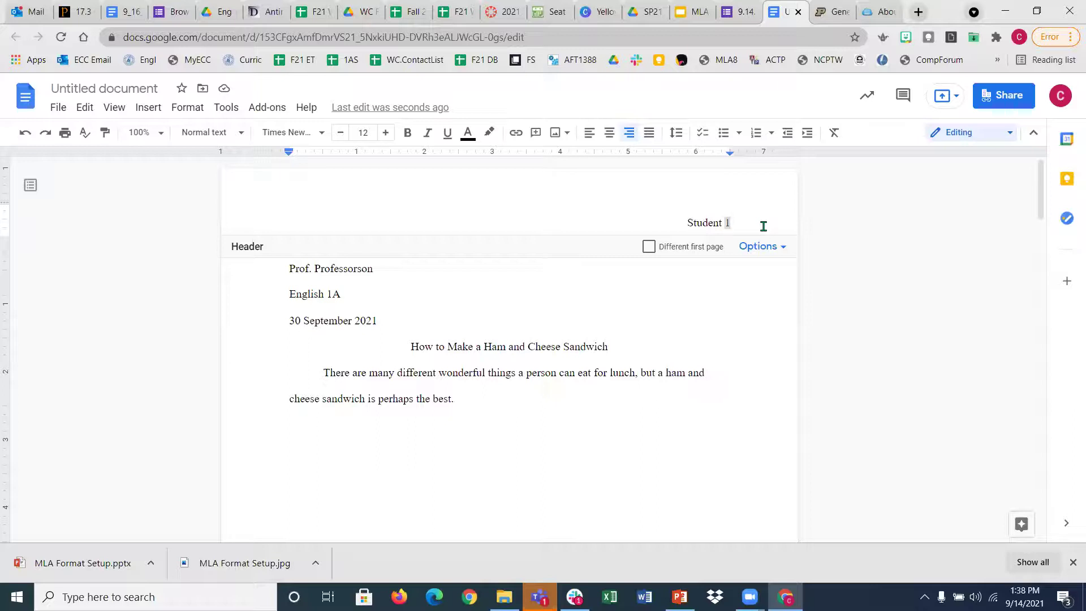
left_click(650, 337)
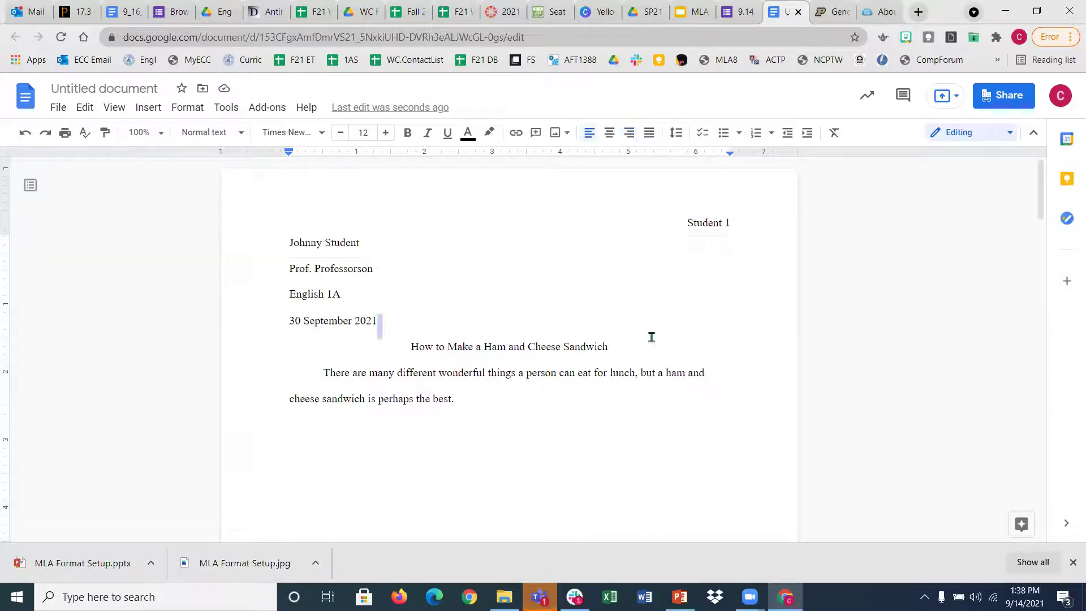
Step: Check the last name and page number in the header of each page, and return to the end of the body paragraph
scroll(584, 284, "down", 10)
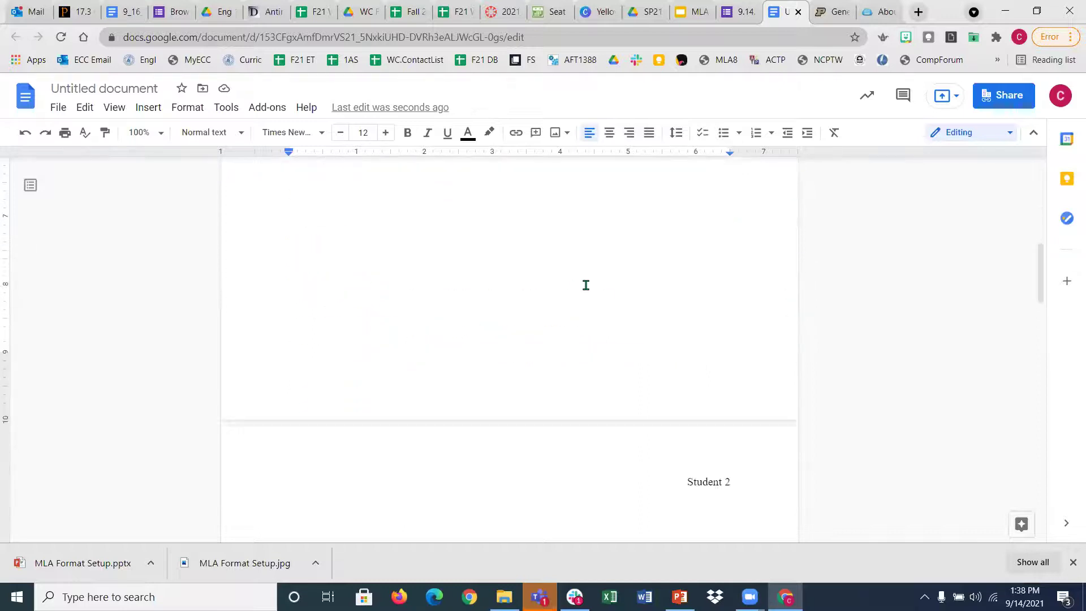
scroll(735, 283, "down", 10)
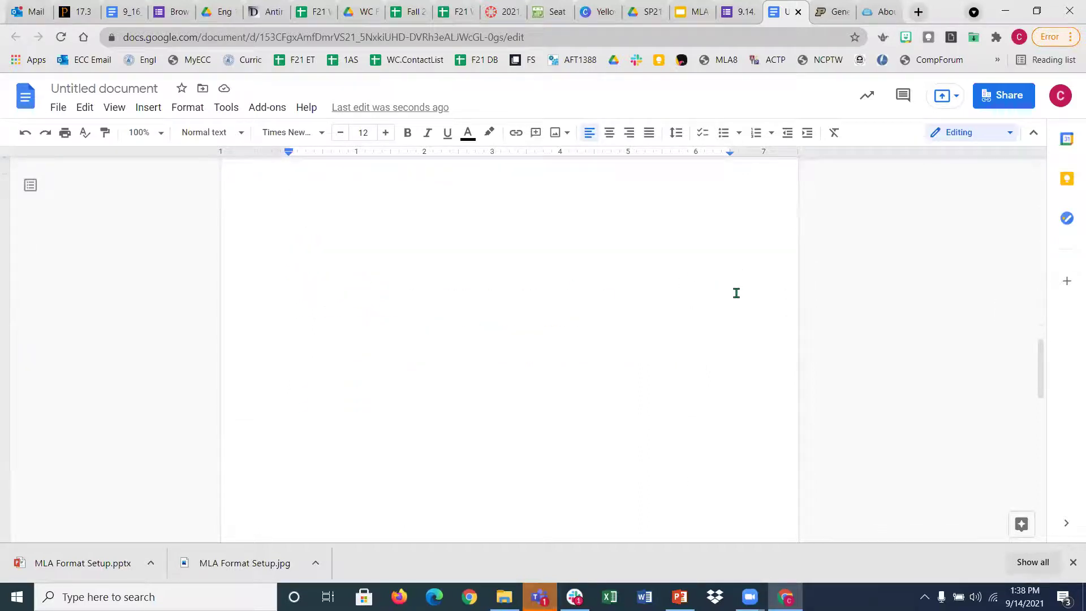
scroll(728, 242, "up", 20)
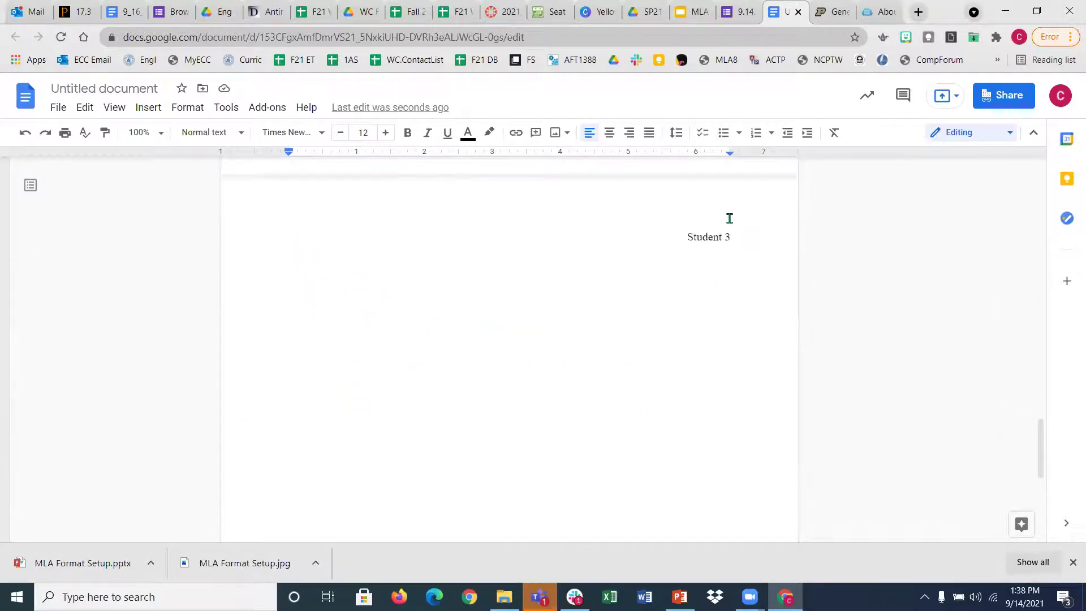
scroll(719, 244, "up", 3)
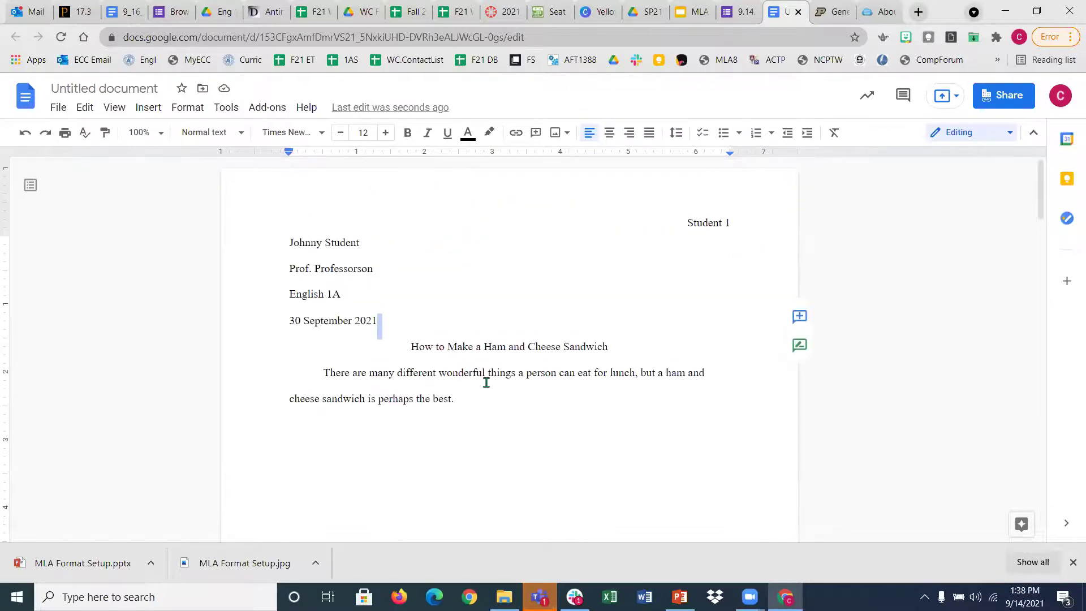
left_click(487, 376)
left_click(480, 402)
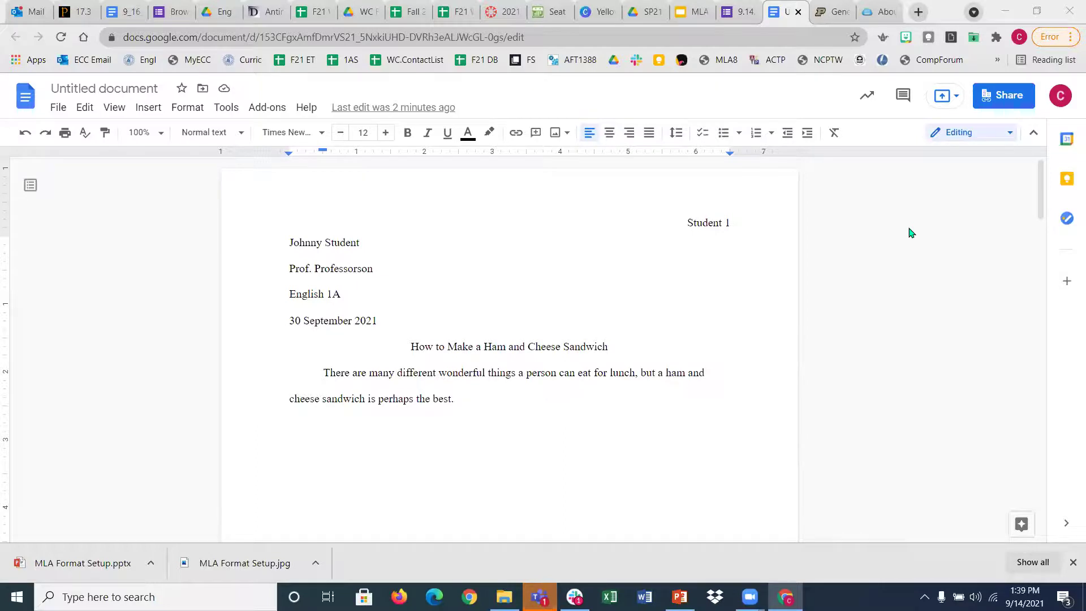
Step: Review the available options for inserting headers, footers and page numbers without applying any of them
left_click(114, 109)
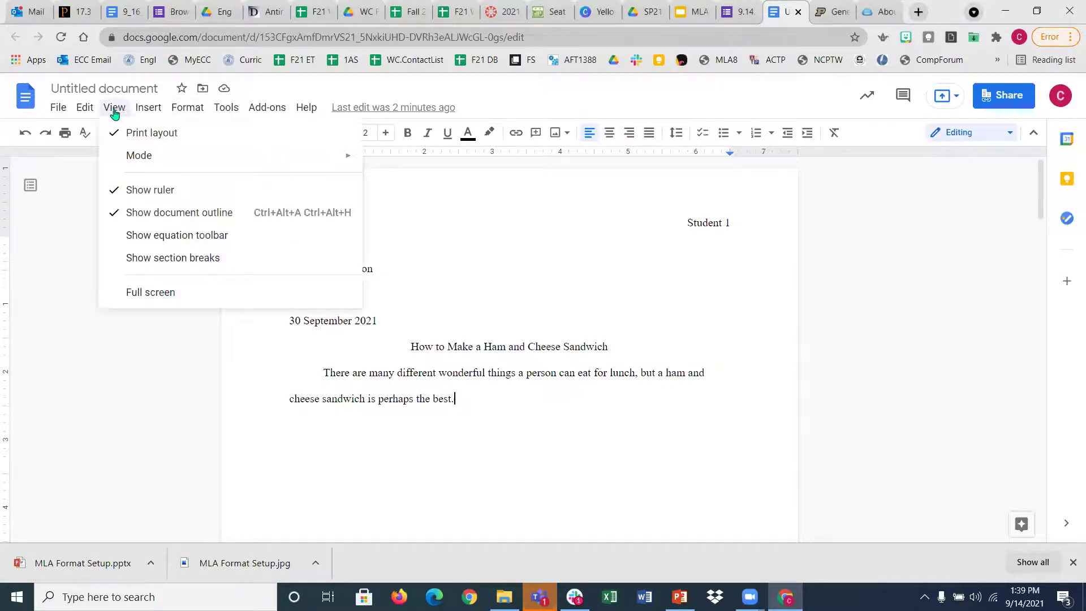
mouse_move(92, 110)
mouse_move(148, 107)
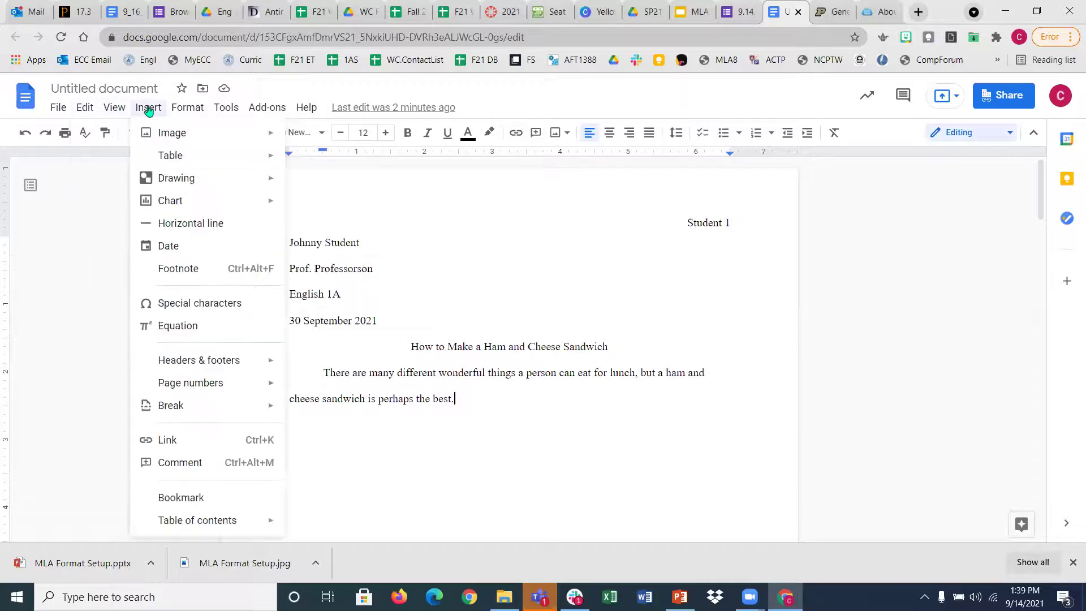
mouse_move(237, 364)
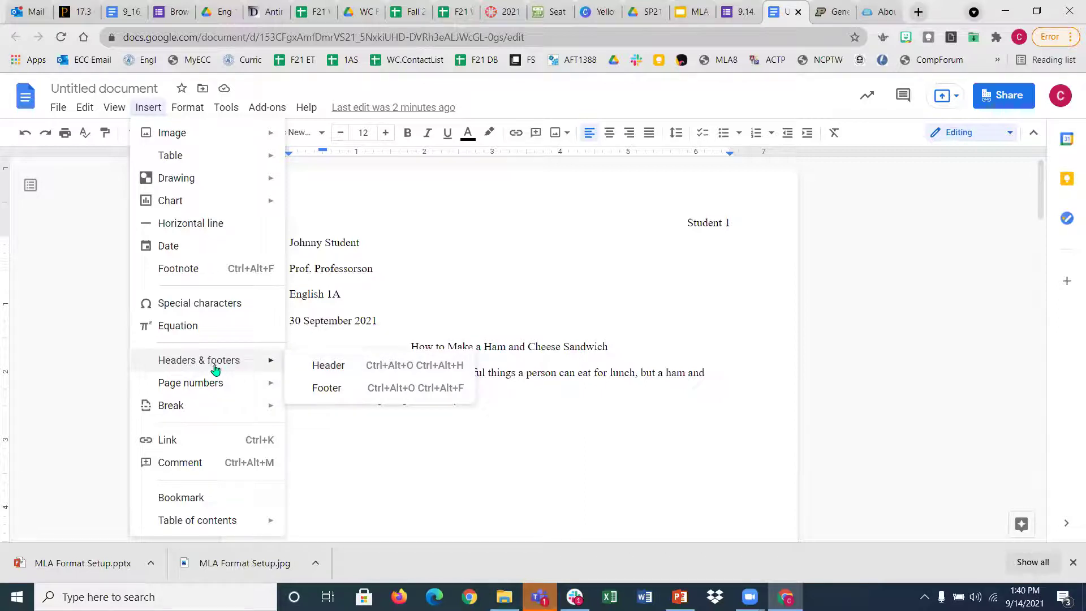
mouse_move(221, 385)
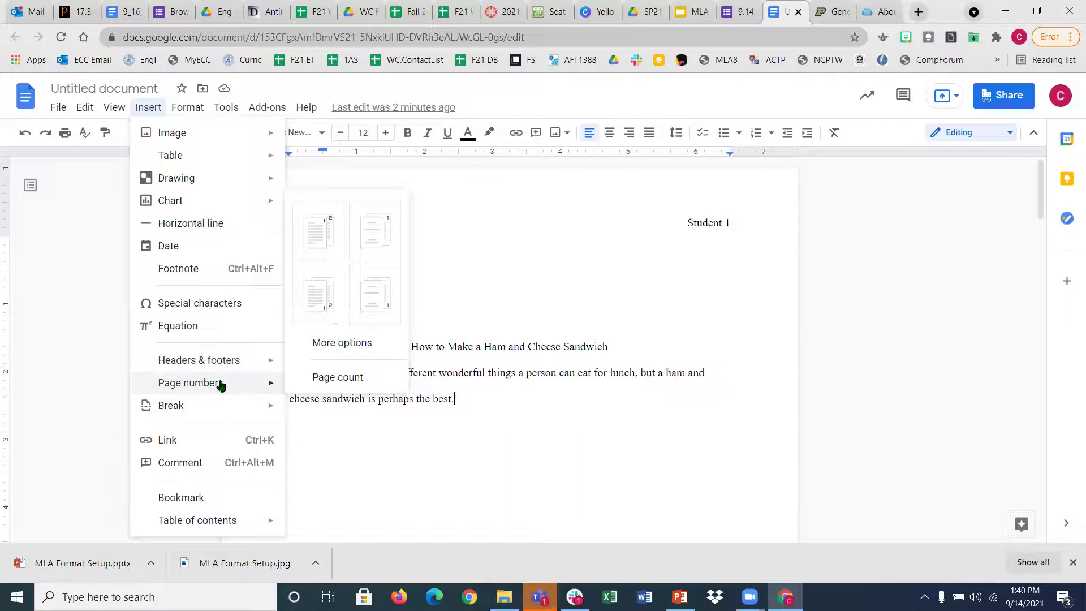
mouse_move(218, 365)
left_click(496, 371)
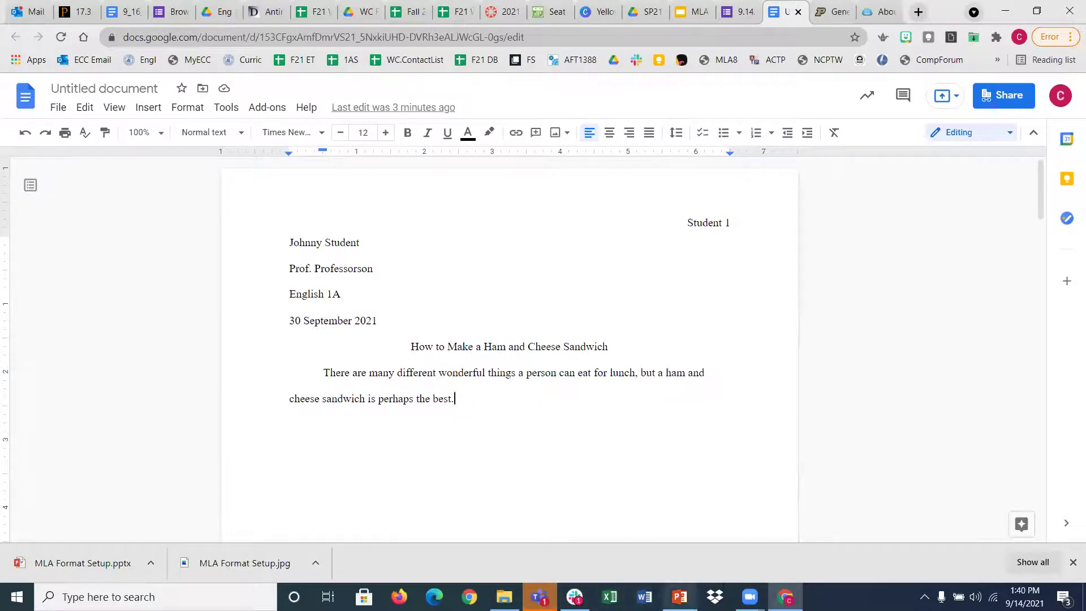
Step: Check the agenda slide in PowerPoint, return to the paper and add blank lines below the body paragraph until the second page starts
left_click(679, 597)
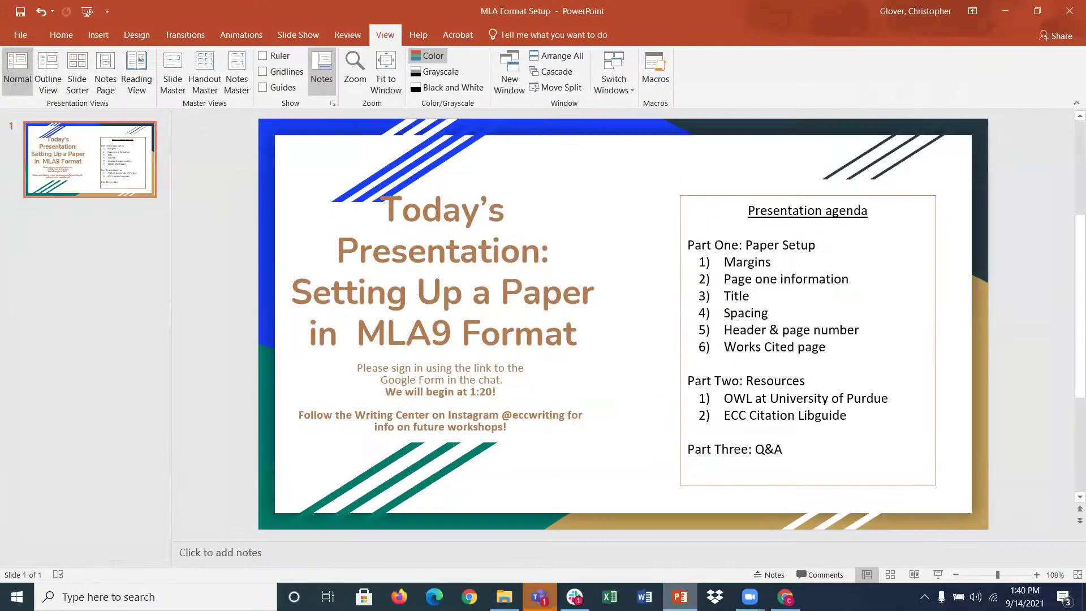
left_click(679, 597)
key("Return")
key("Return")
key("Return")
key("Return")
key("Return")
key("Return")
key("Return")
key("Return")
key("Return")
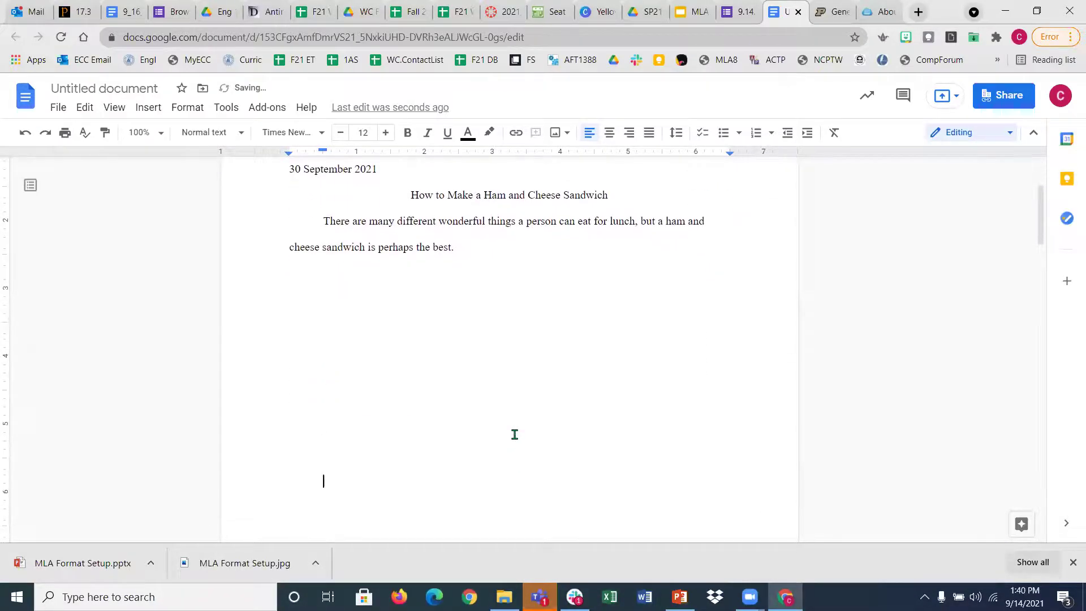
key("Return")
key("Return")
key("Return")
key("Return")
key("Return")
key("Return")
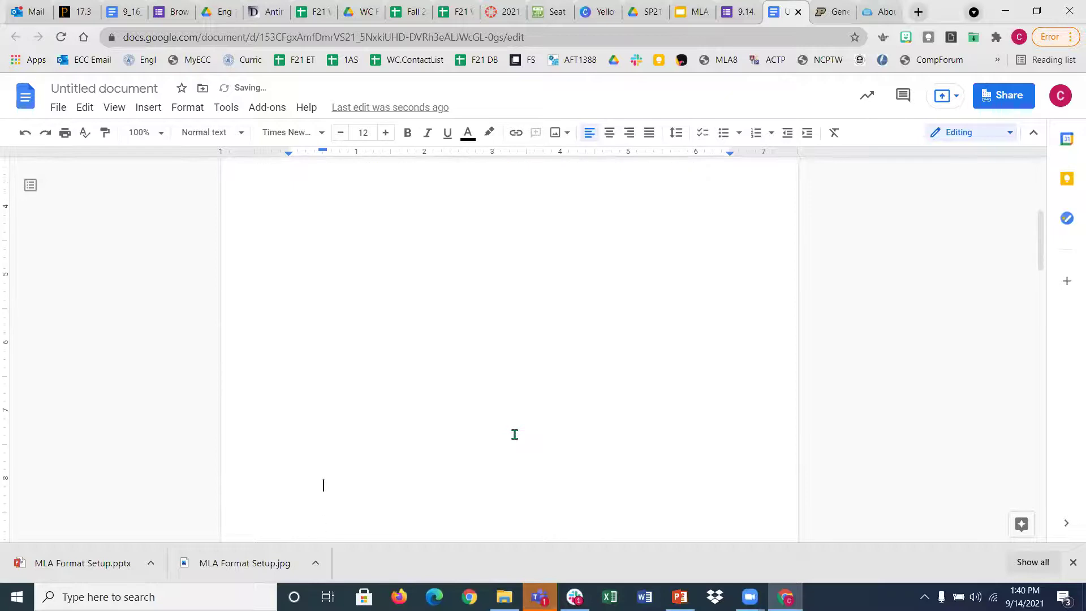
key("Return")
key("Return")
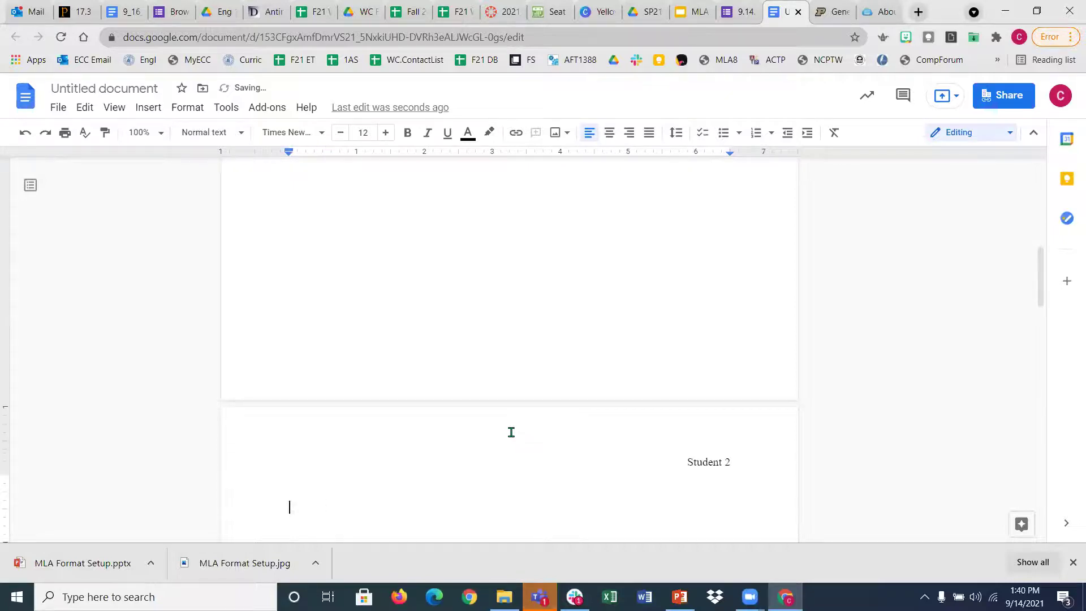
Step: Enter the centered heading "Works Cited" on the first line of page two and start a left-aligned line below it
scroll(512, 432, "down", 4)
scroll(593, 322, "up", 1)
scroll(606, 313, "up", 8)
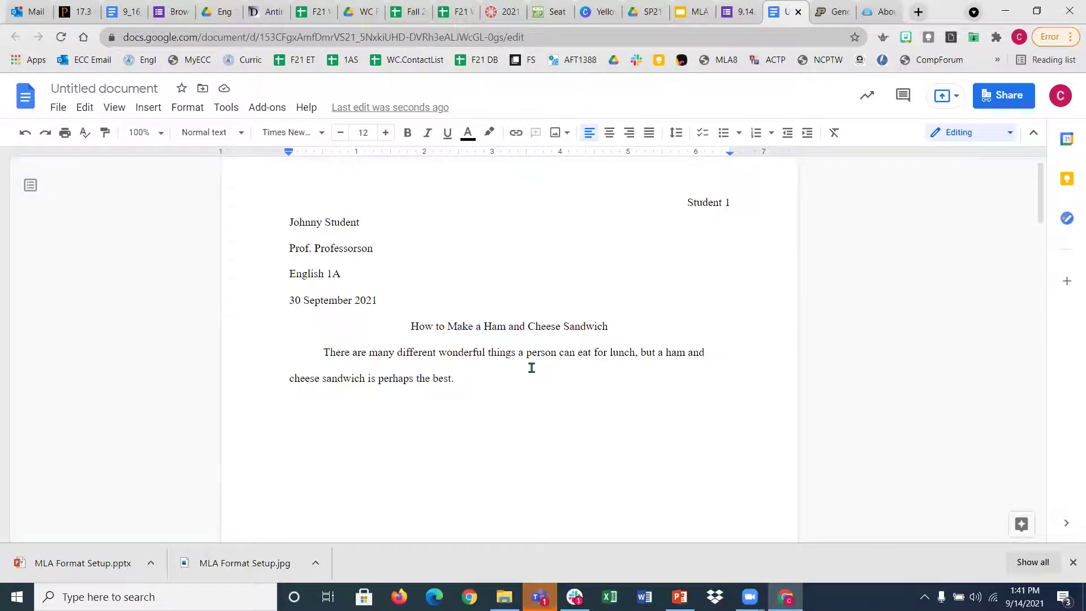
scroll(554, 366, "down", 5)
scroll(554, 366, "down", 3)
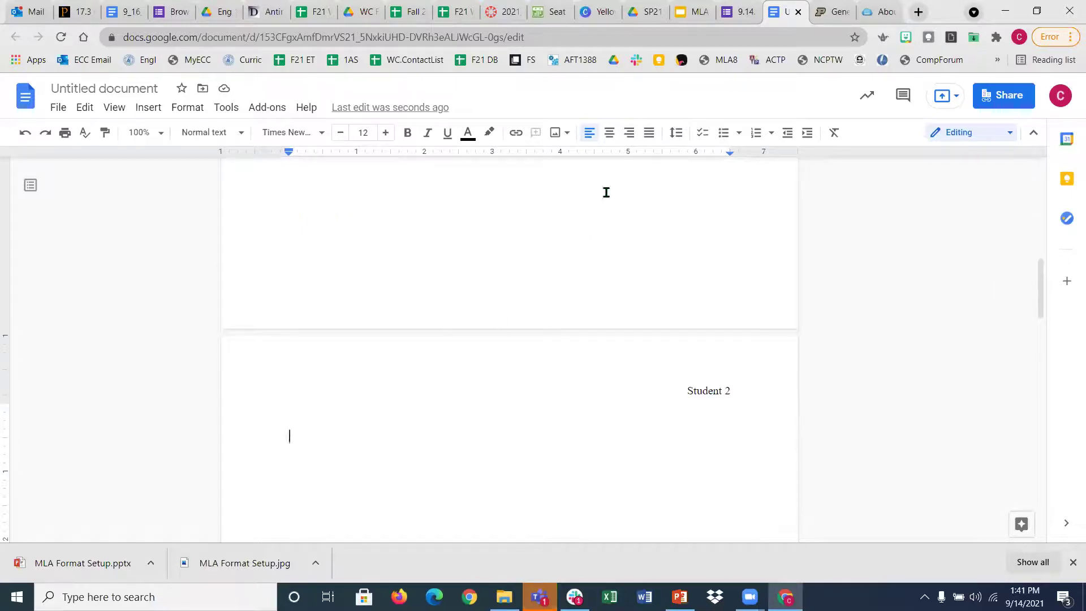
left_click(610, 133)
type("Works Cited")
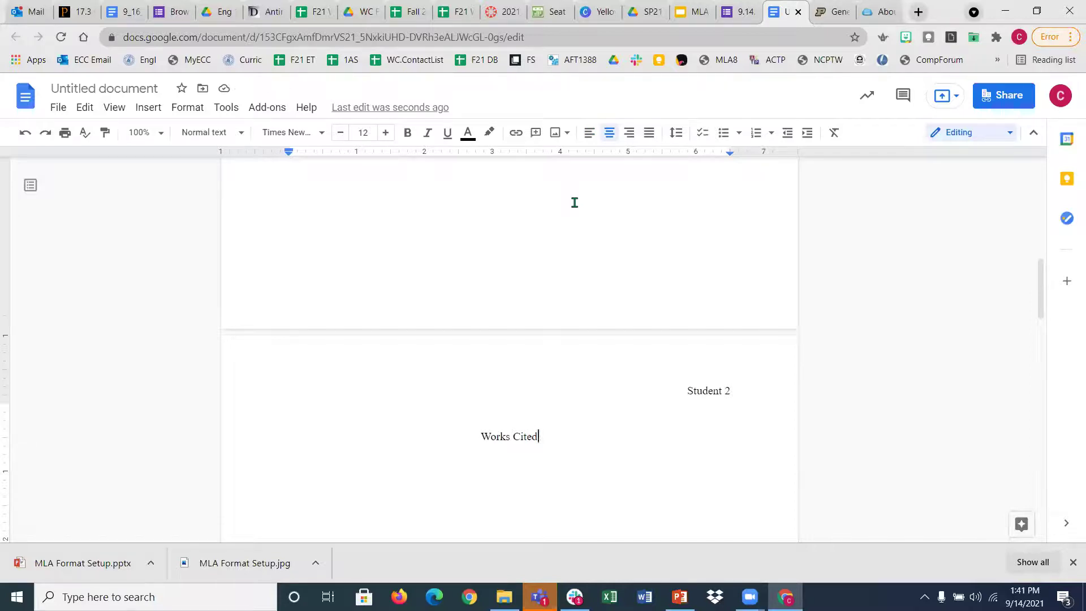
key("Return")
left_click(587, 138)
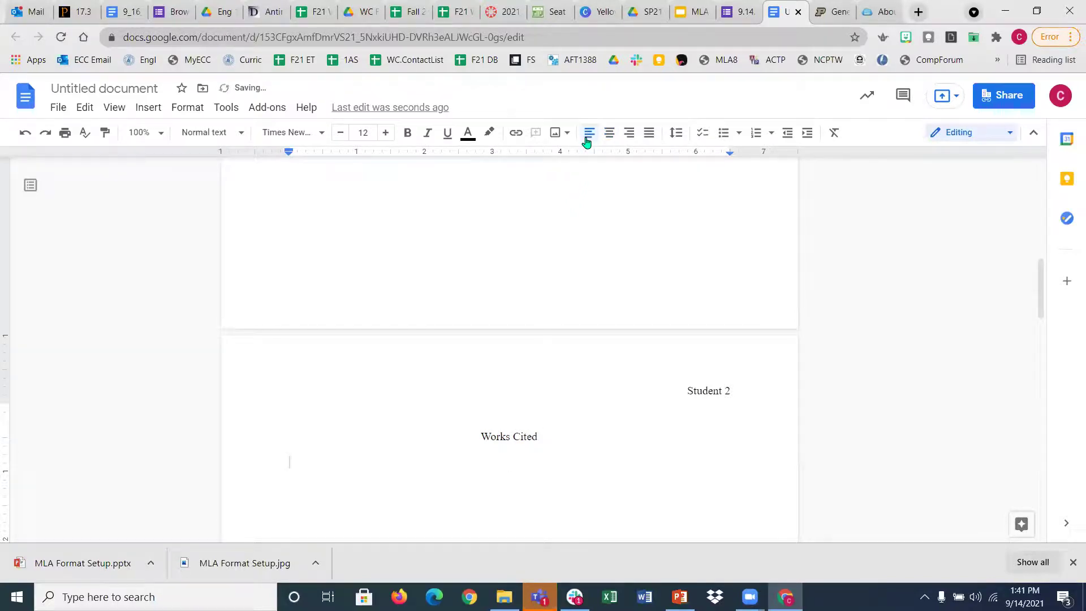
Step: List "Source 1", "Source 2" and "Source 3" on separate lines below the Works Cited heading, followed by a new line
type("sources")
key("Return")
type("source 2")
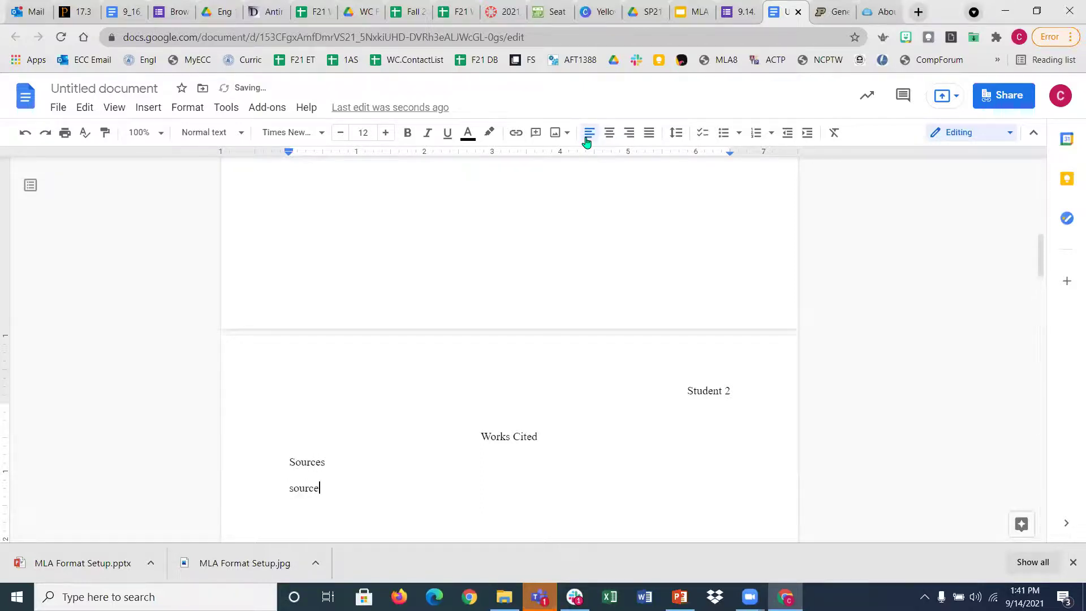
key("Up")
key("BackSpace")
type("1")
key("Down")
key("Return")
type("Sourcre")
key("BackSpace")
key("BackSpace")
type("e 3")
key("Return")
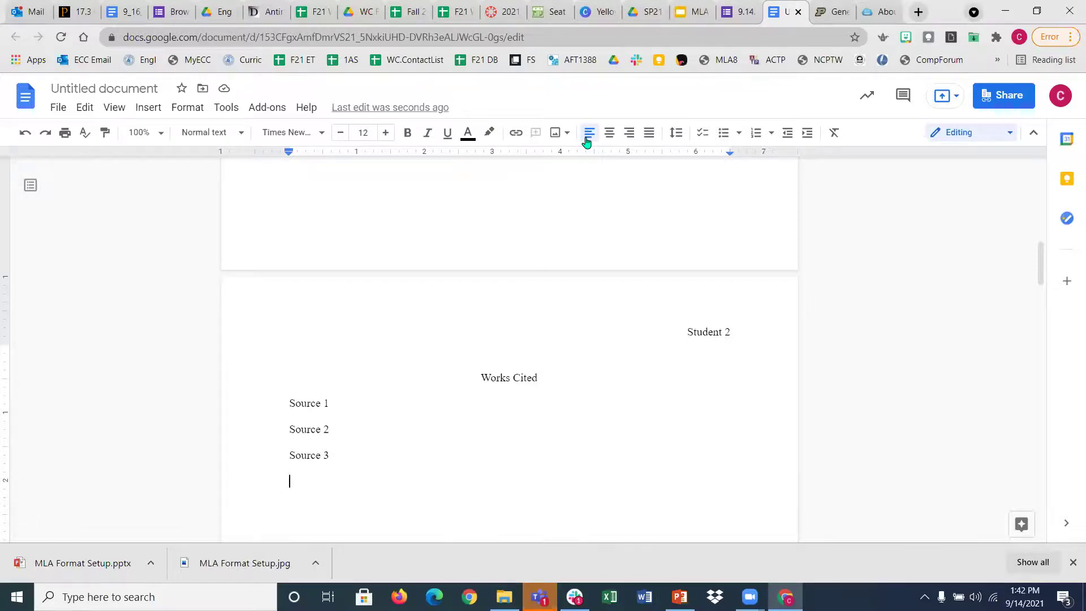
Step: Add the quoted title "Ham and Cheese: The best Sandwich" below Source 3 and go back to the first page
type("\"Ham and Cheese:")
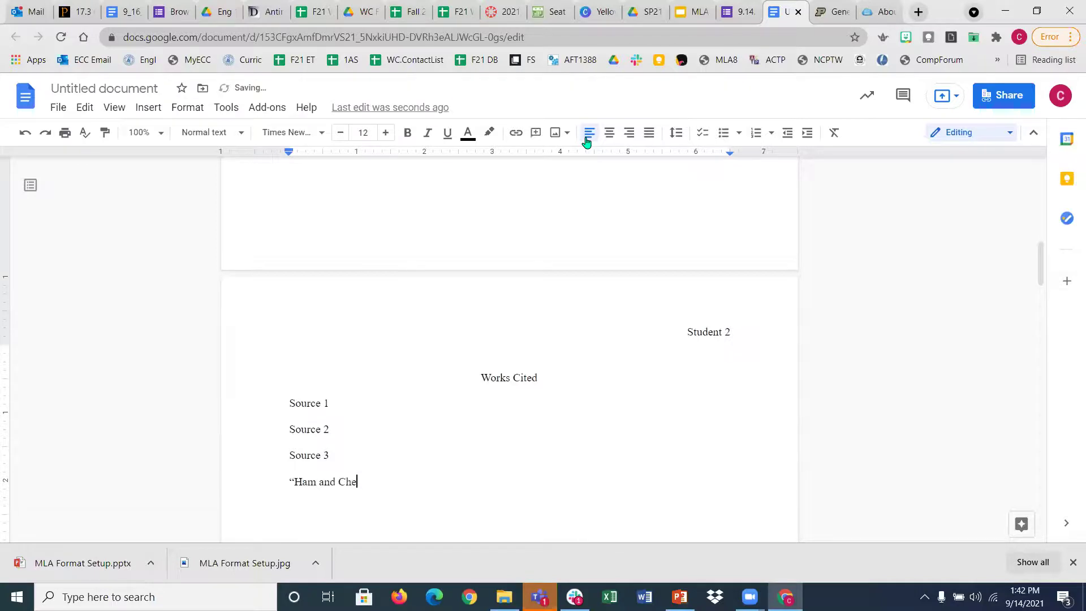
type(" The best Sandwich\"")
key("Return")
key("Return")
key("Return")
key("Return")
key("Return")
key("Return")
key("Return")
key("Return")
key("Return")
key("Return")
key("Return")
key("Return")
key("Tab")
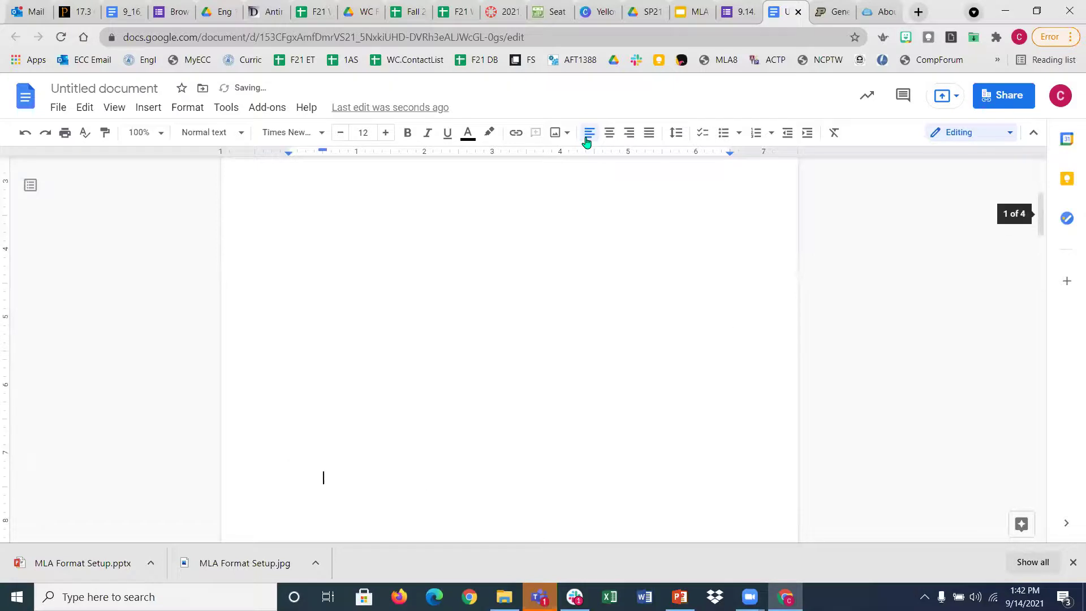
scroll(357, 419, "up", 4)
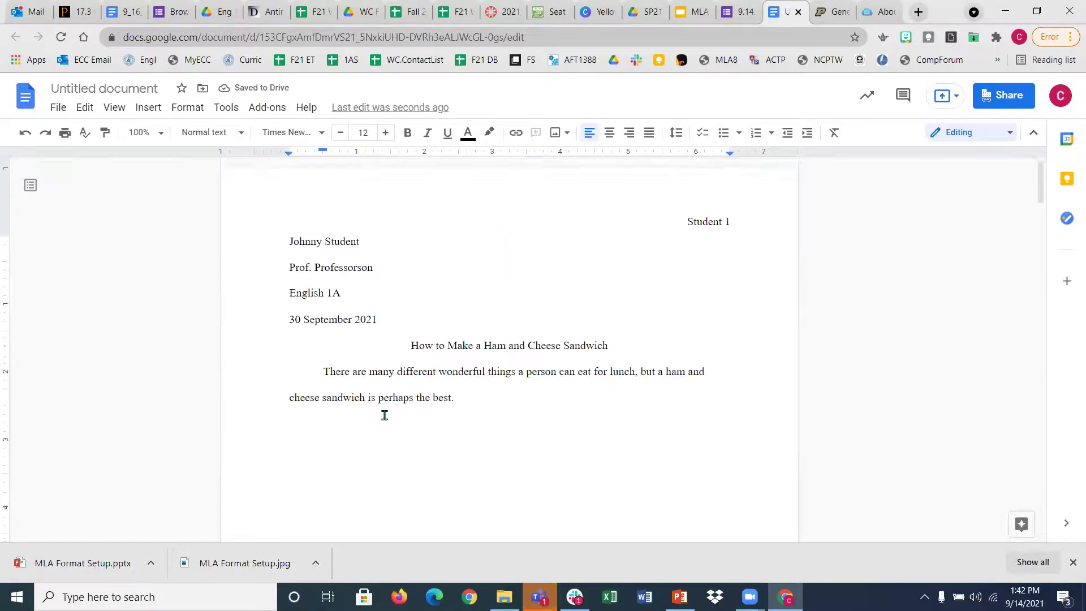
Step: Capitalize the word "Best" in the quoted sandwich title on the Works Cited page
scroll(399, 399, "down", 10)
scroll(399, 400, "down", 3)
scroll(396, 269, "up", 1)
left_click(399, 277)
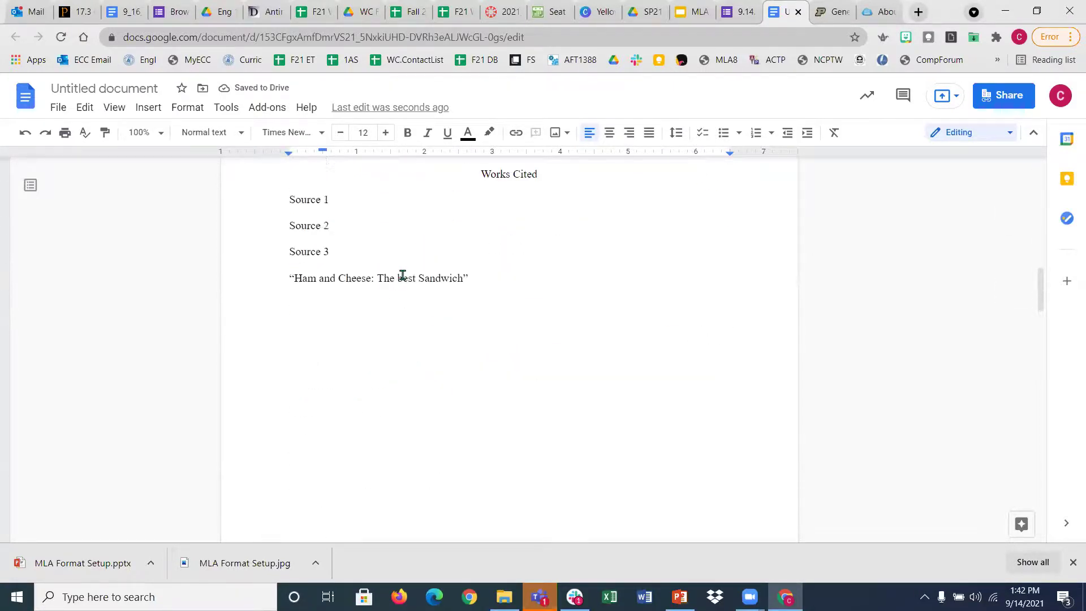
key("BackSpace")
type("B")
key("Left")
key("Left")
key("Left")
key("Left")
key("Left")
key("Left")
key("Left")
key("Left")
key("Left")
key("Left")
key("Left")
key("Left")
key("Left")
key("Left")
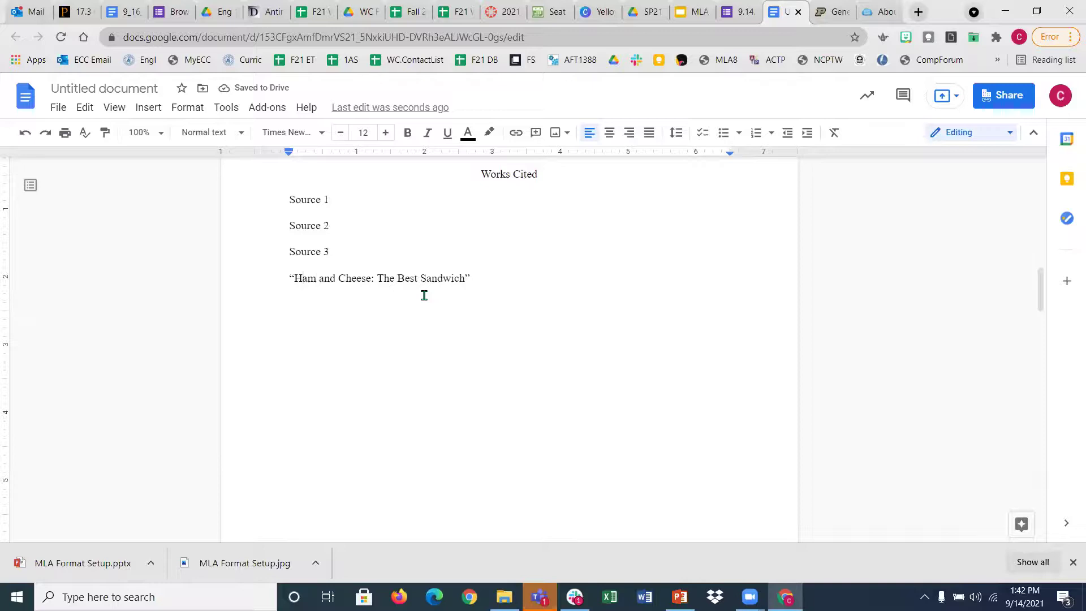
Step: Check the agenda slide in PowerPoint again and look back over the paper's first page in the browser
scroll(372, 274, "up", 1)
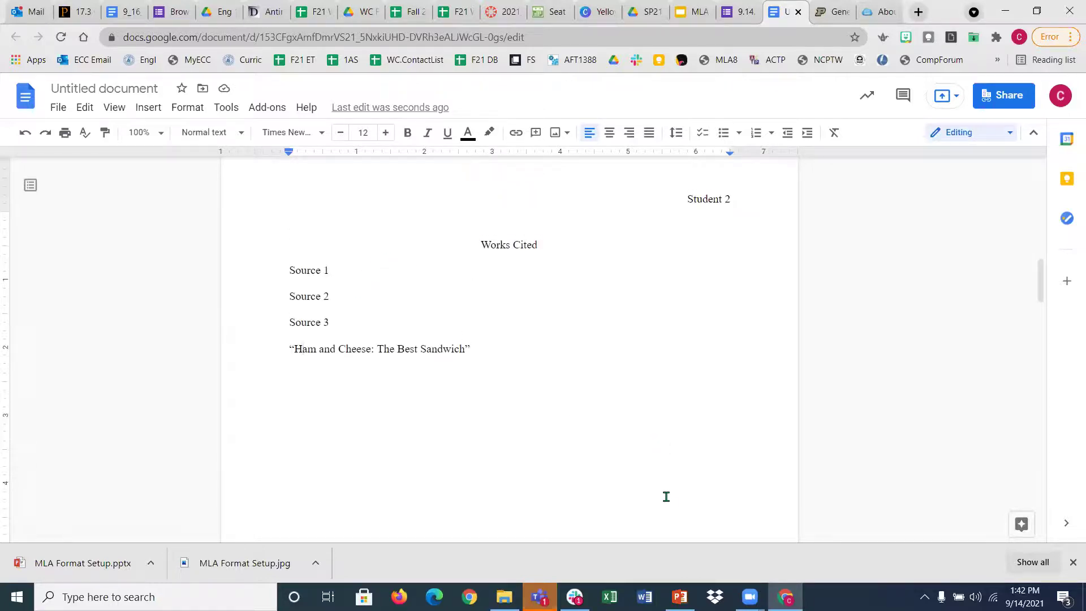
left_click(680, 597)
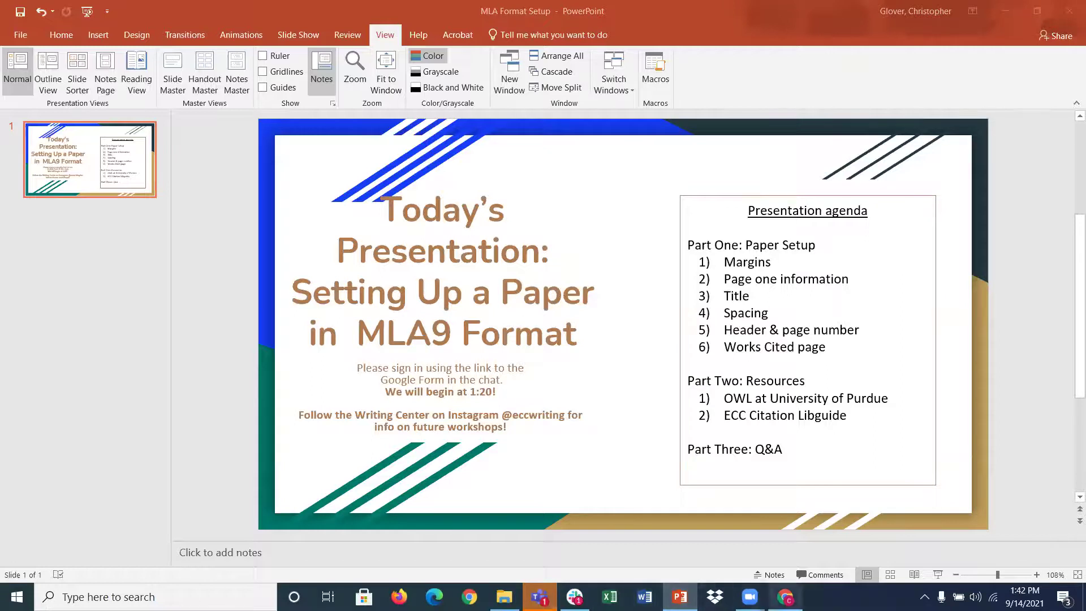
left_click(785, 597)
scroll(584, 414, "up", 10)
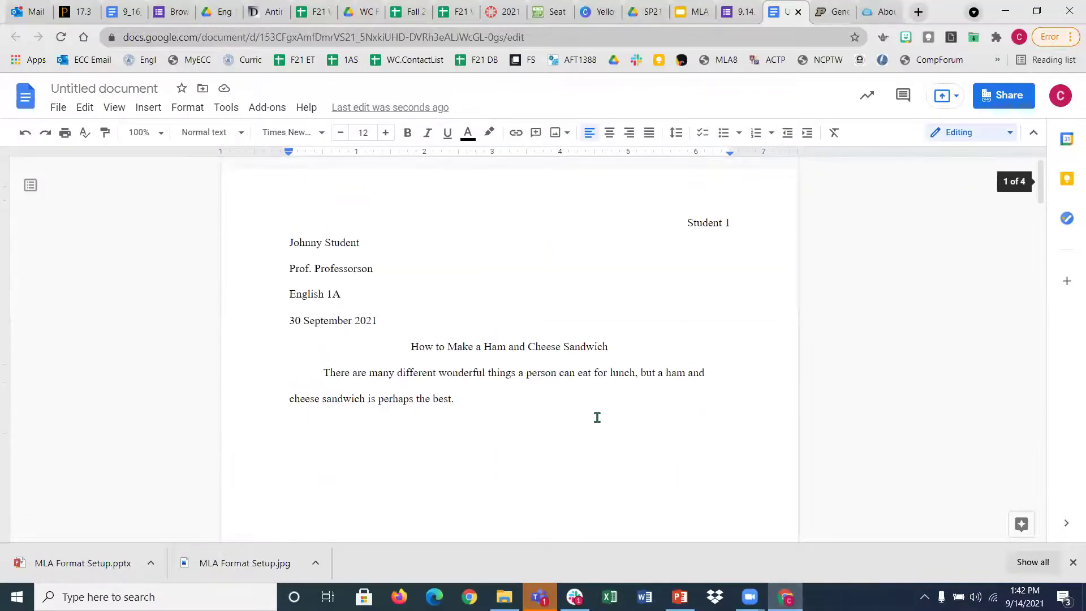
scroll(373, 352, "up", 2)
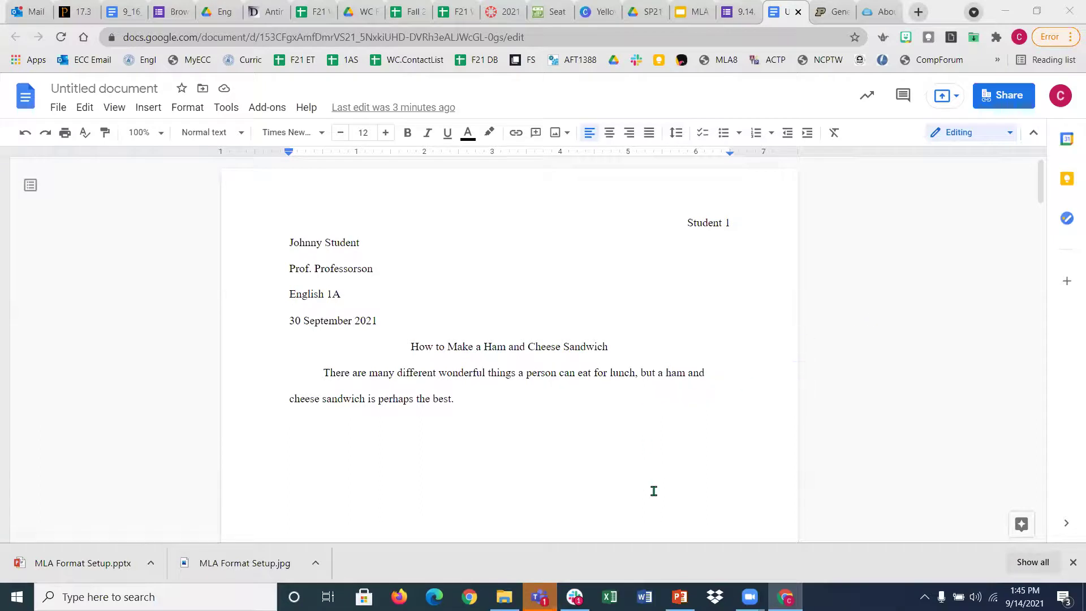
left_click(680, 597)
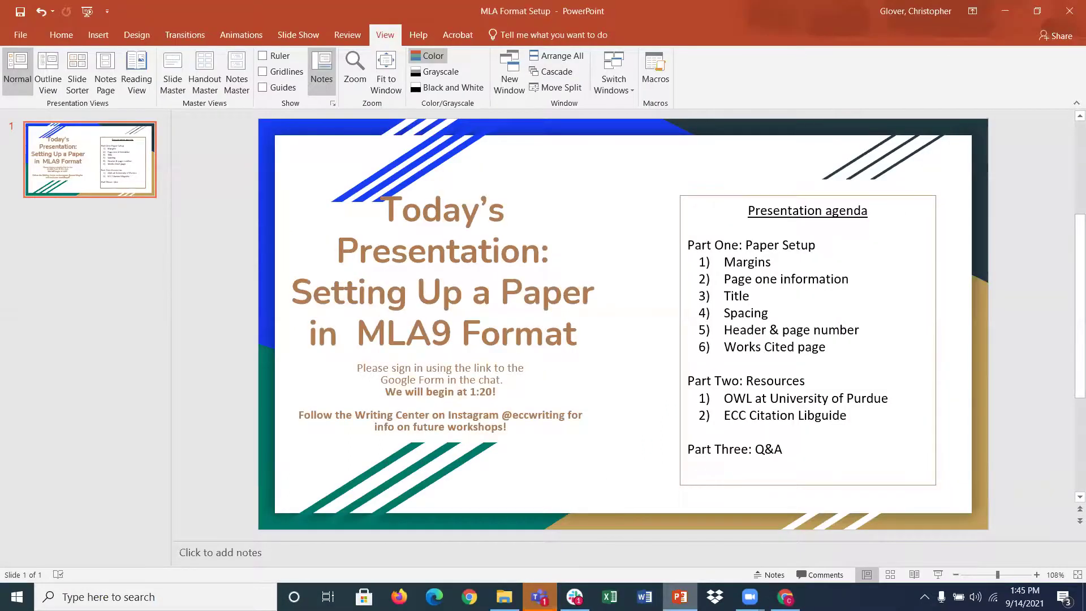
key("alt+Tab")
scroll(504, 394, "down", 10)
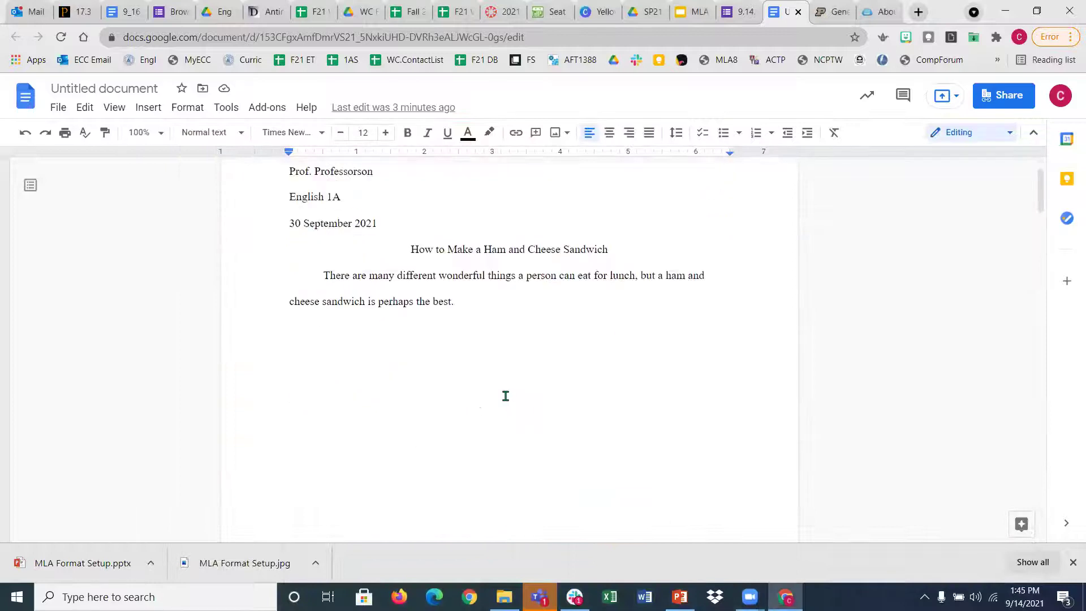
Step: Remove the blank line above the Works Cited heading and keep the heading centered at the top of the page
scroll(506, 395, "down", 3)
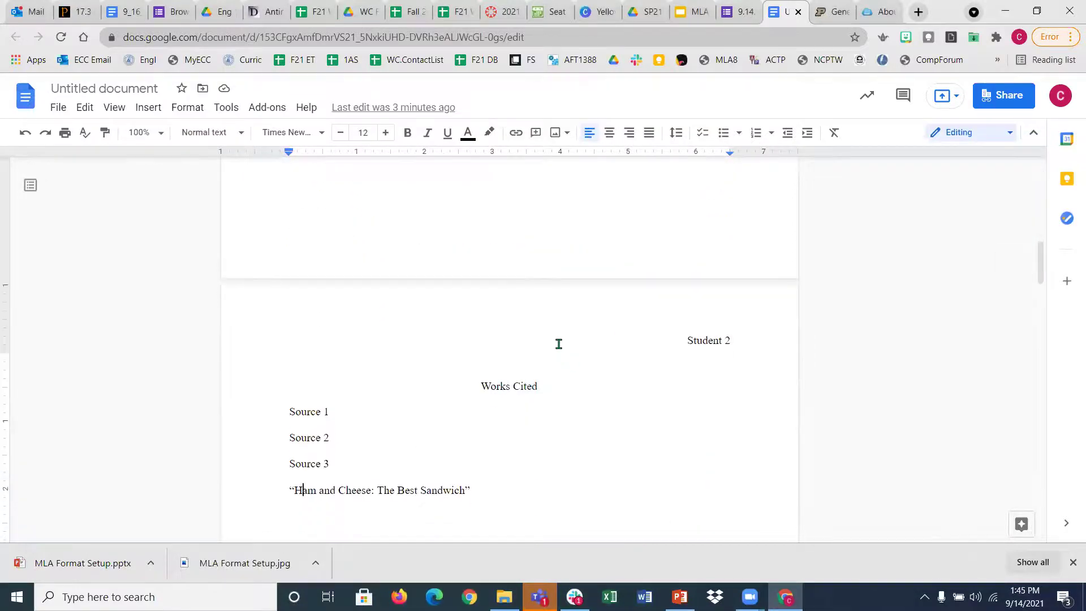
left_click(552, 370)
key("Down")
key("ctrl+shift+l")
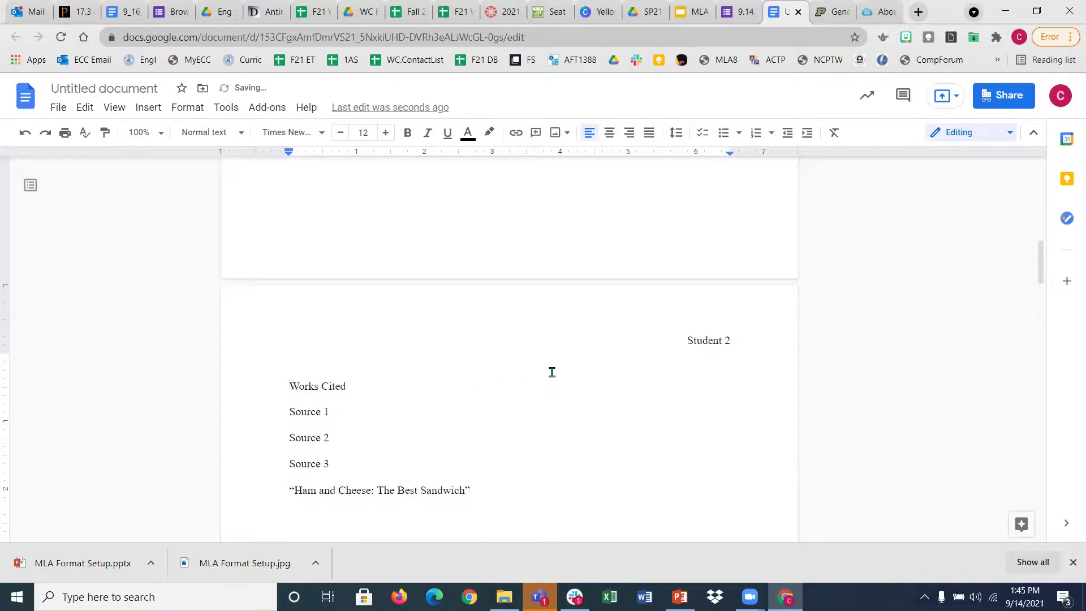
key("BackSpace")
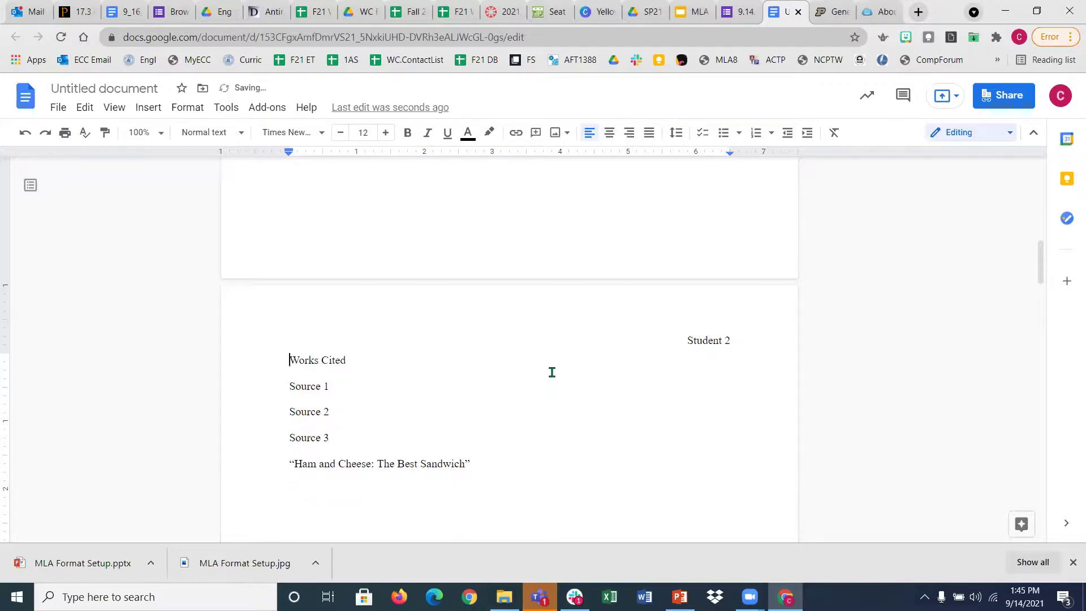
left_click(605, 135)
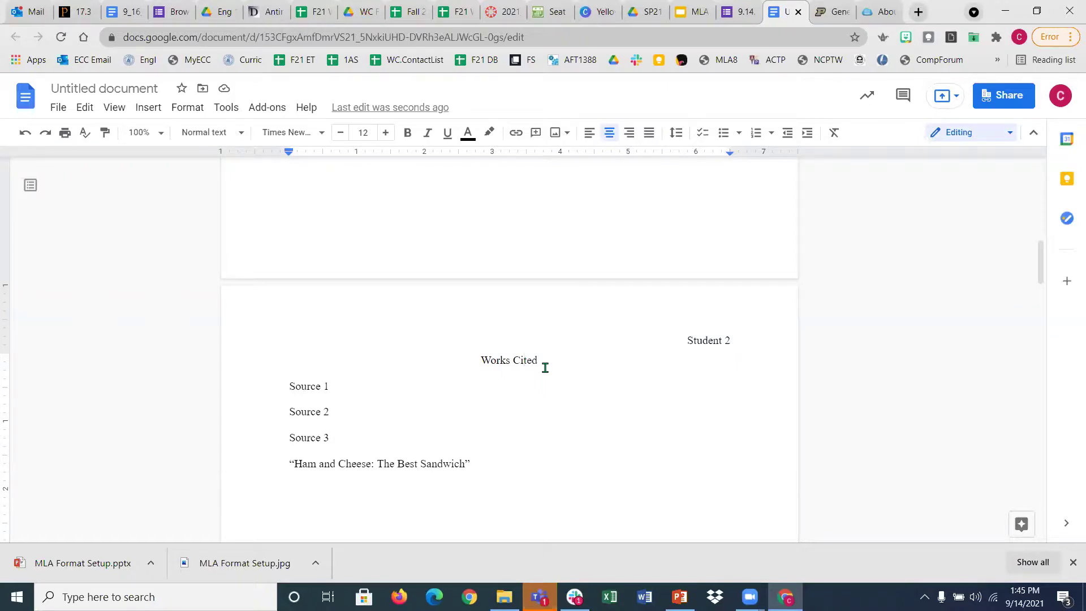
scroll(529, 317, "up", 1)
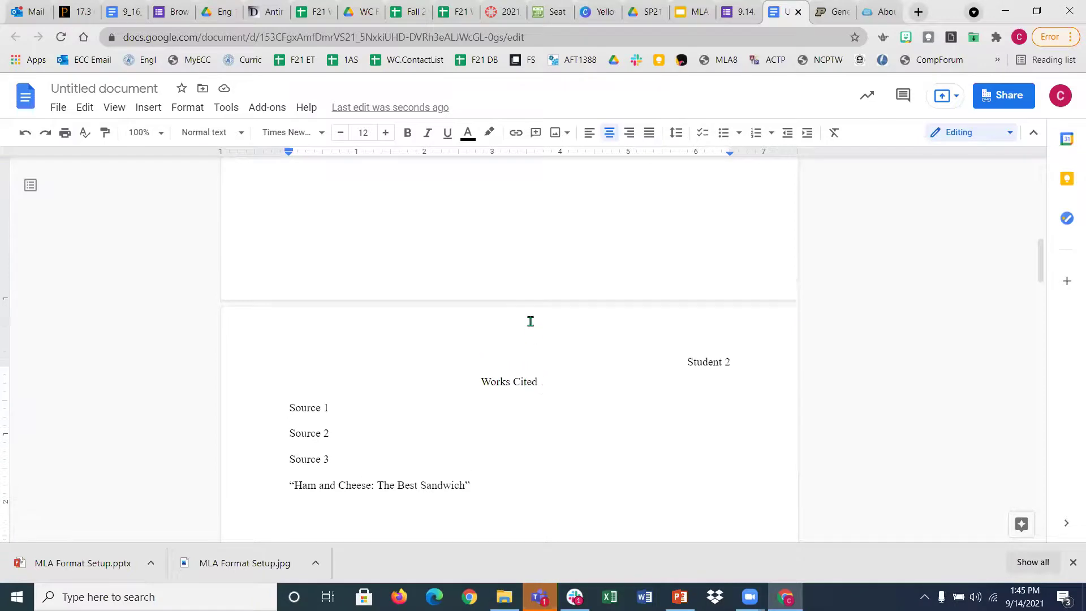
scroll(530, 308, "down", 2)
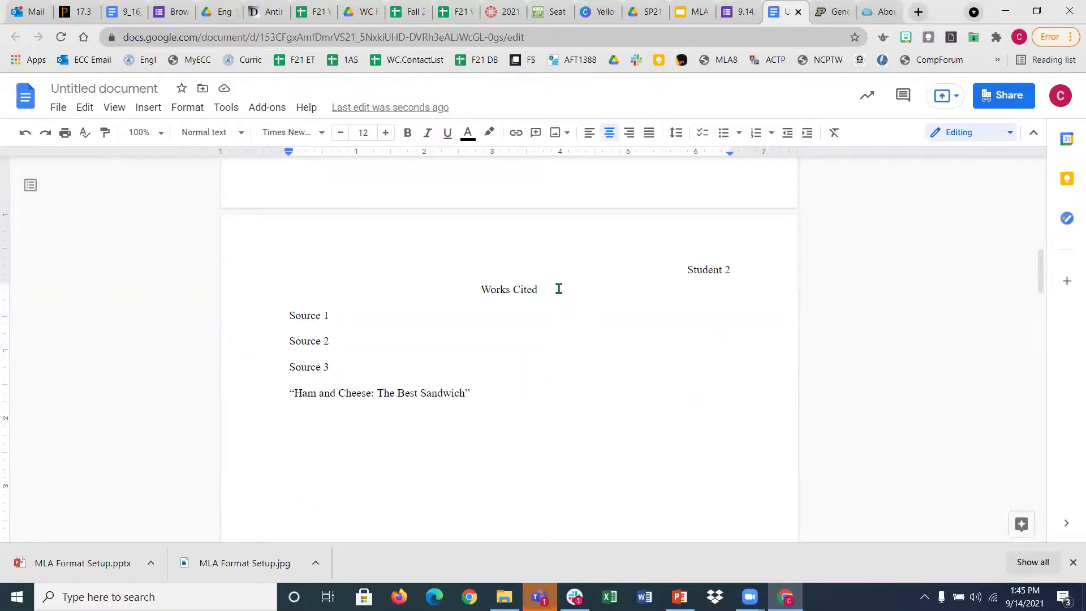
scroll(544, 313, "up", 2)
scroll(544, 313, "down", 1)
scroll(543, 315, "down", 3)
scroll(543, 315, "up", 2)
Step: Switch to the Purdue OWL MLA General Format page, accept the cookie notice and look through the list of MLA guide topics
left_click(815, 17)
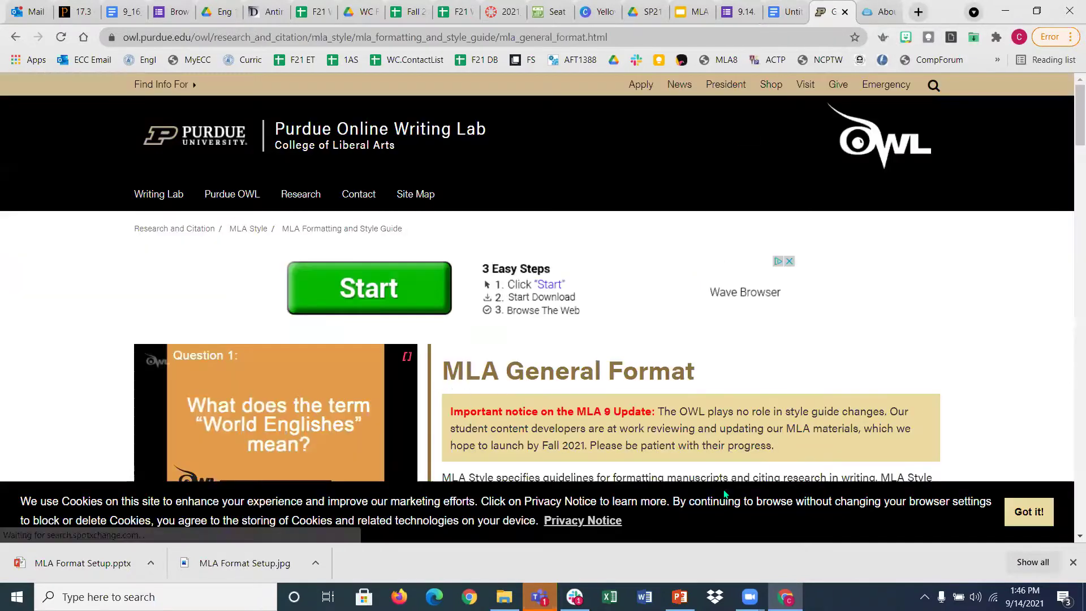
left_click(1028, 511)
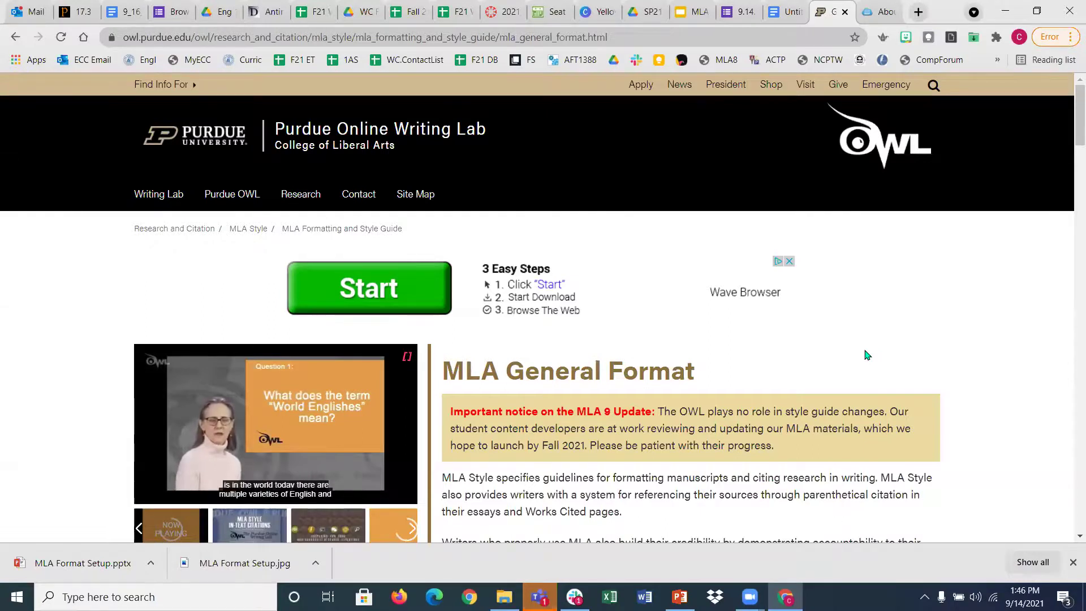
scroll(519, 339, "down", 8)
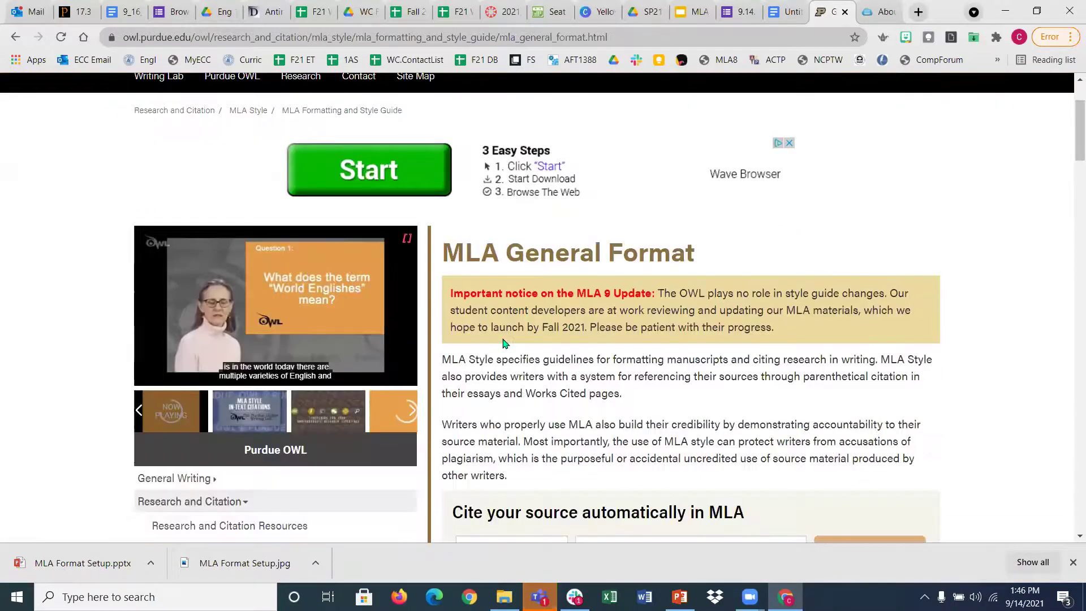
scroll(516, 332, "down", 5)
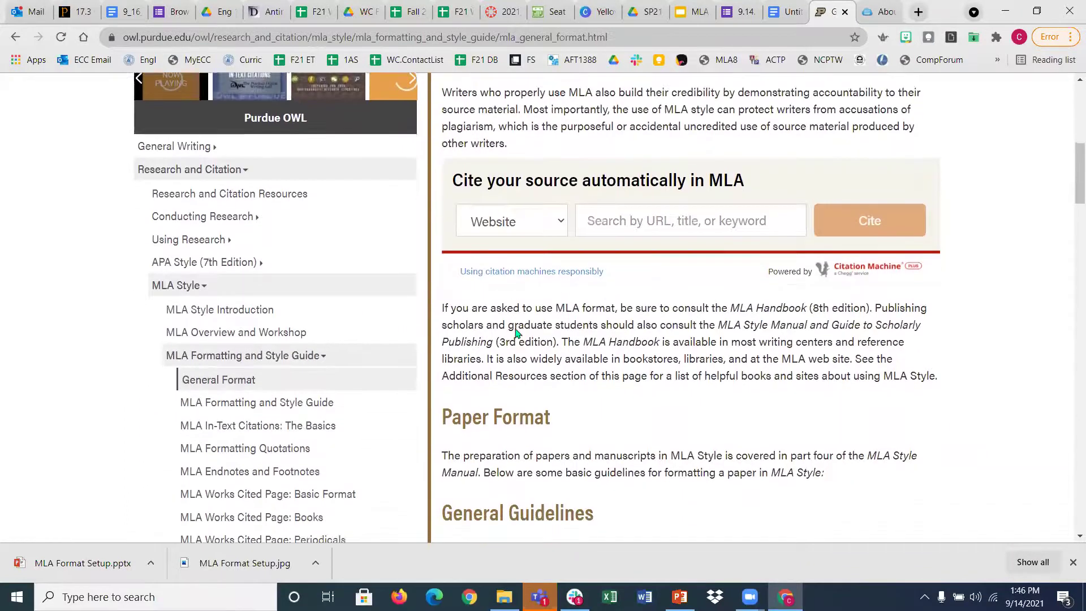
scroll(227, 225, "down", 1)
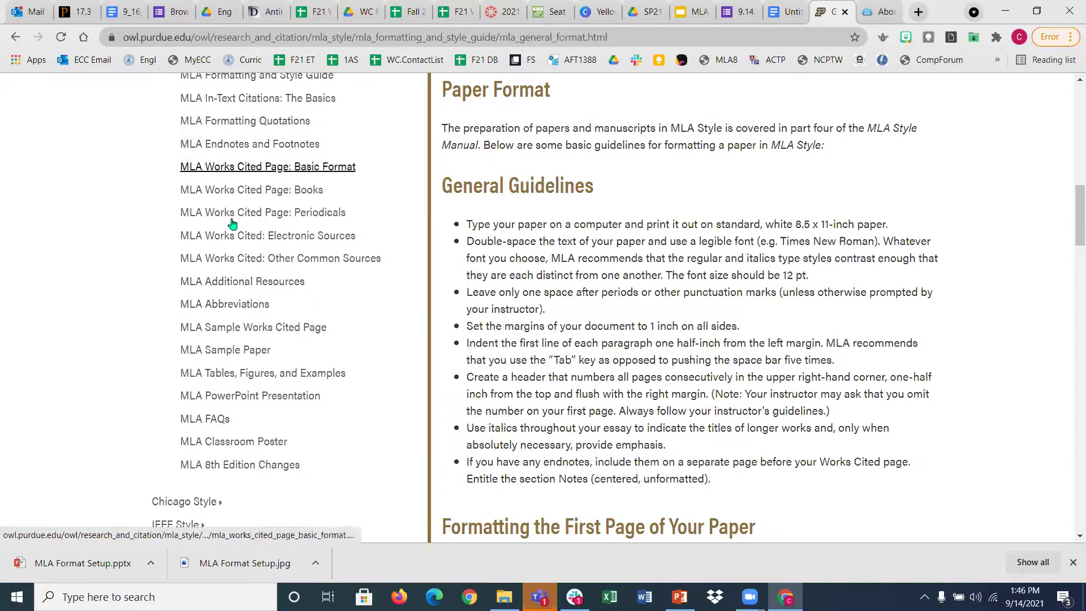
scroll(229, 355, "up", 1)
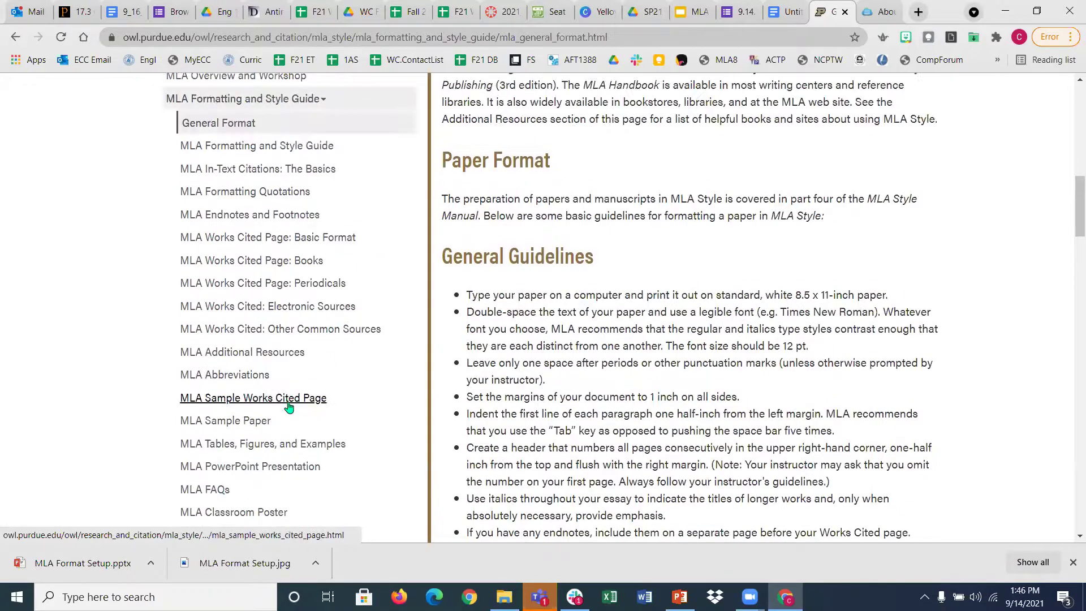
Step: Open Purdue OWL's MLA Sample Works Cited Page, close the floating video and examine the sample entries
left_click(264, 402)
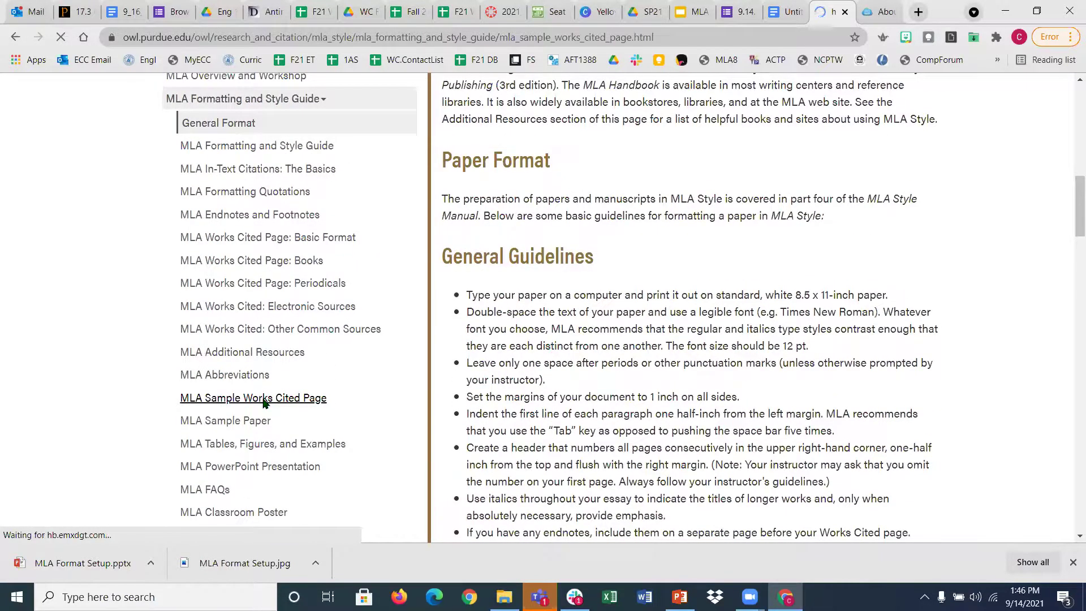
scroll(399, 347, "down", 10)
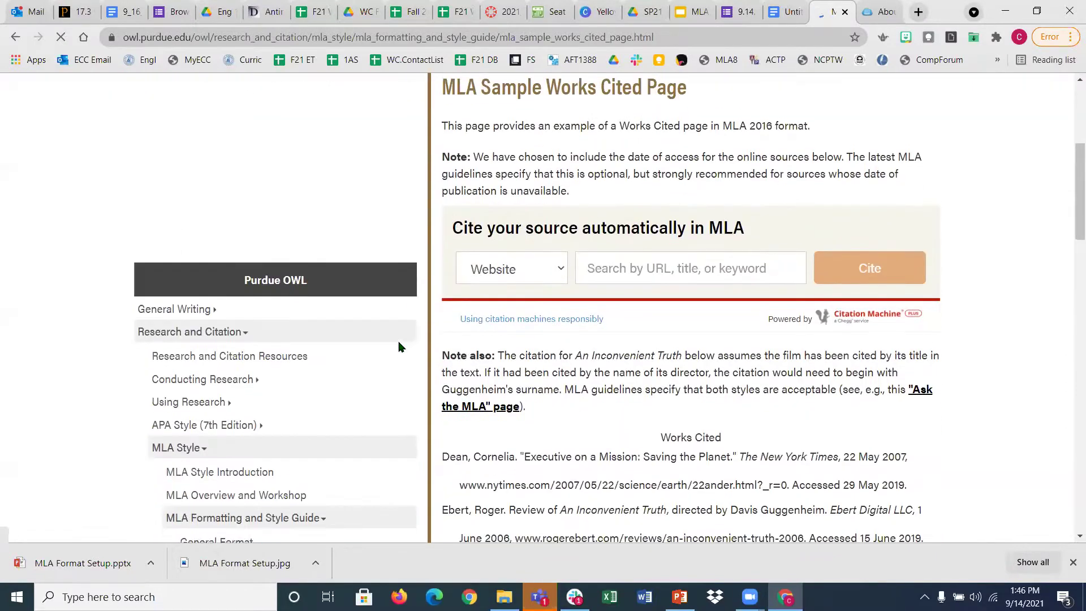
scroll(594, 300, "down", 7)
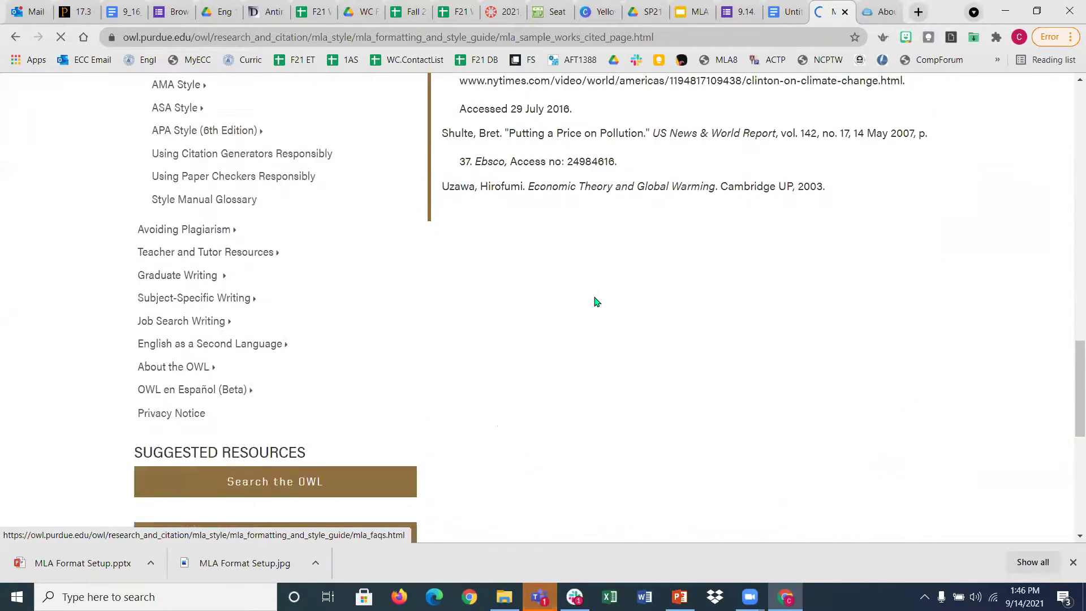
scroll(473, 347, "up", 4)
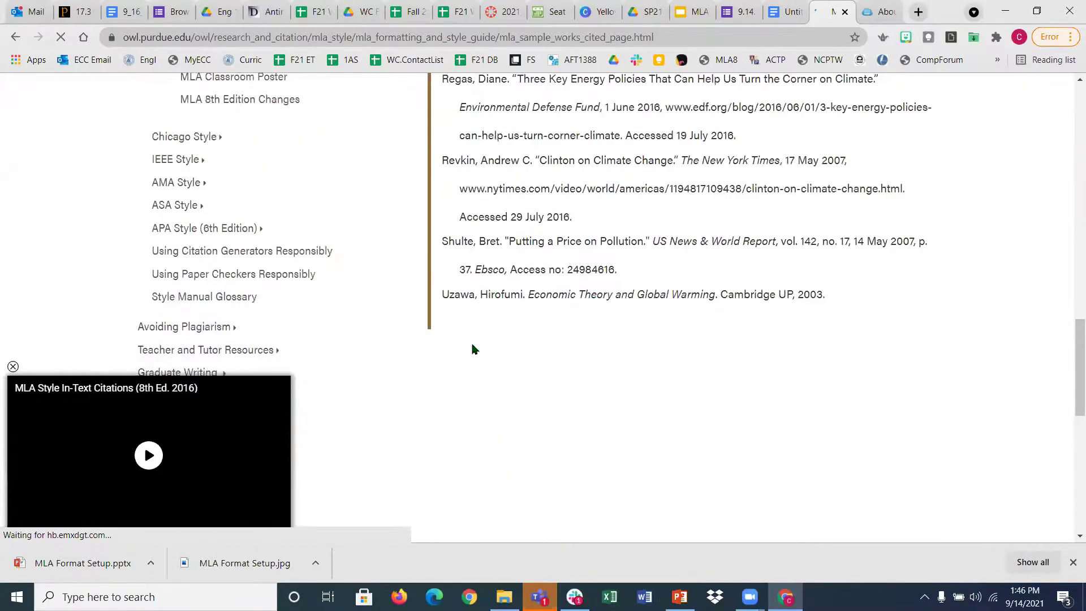
left_click(13, 367)
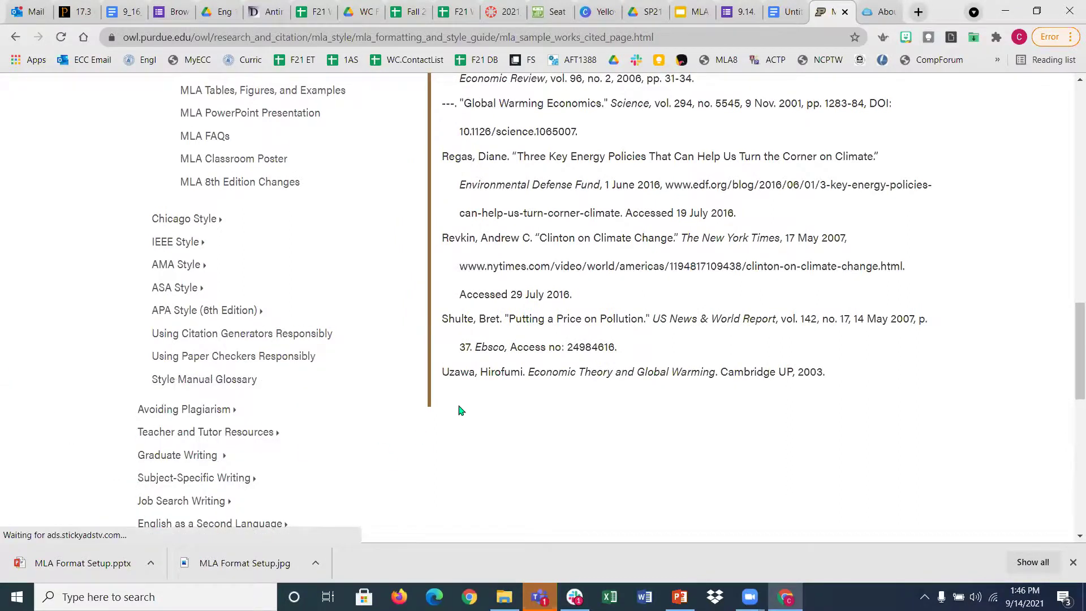
scroll(461, 410, "up", 8)
scroll(606, 282, "up", 3)
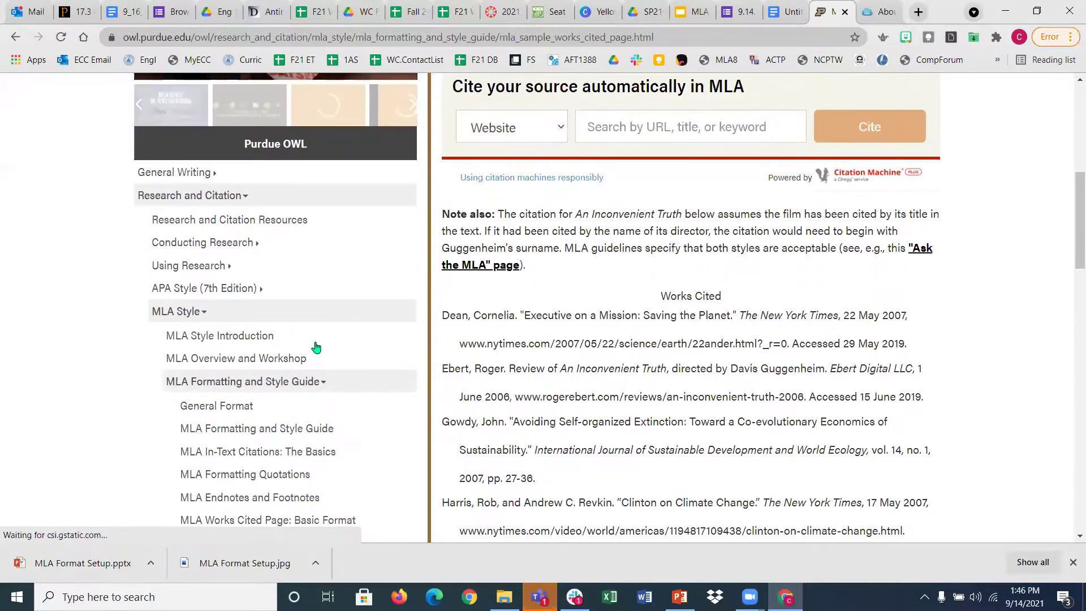
Step: Open the General Format page and examine its general guidelines, first-page formatting rules and sample first page
left_click(223, 413)
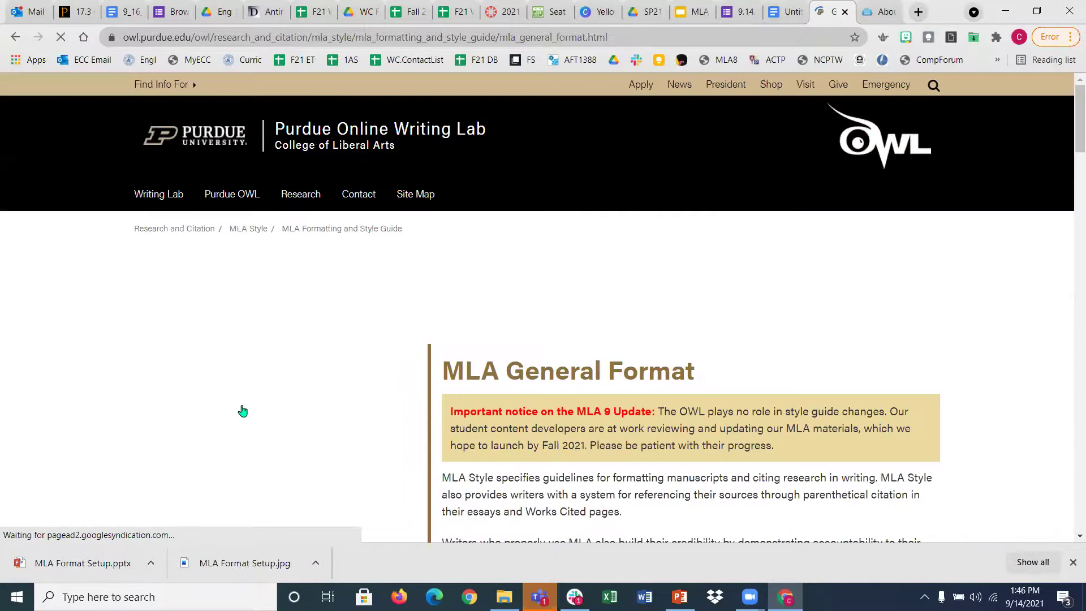
scroll(793, 314, "down", 2)
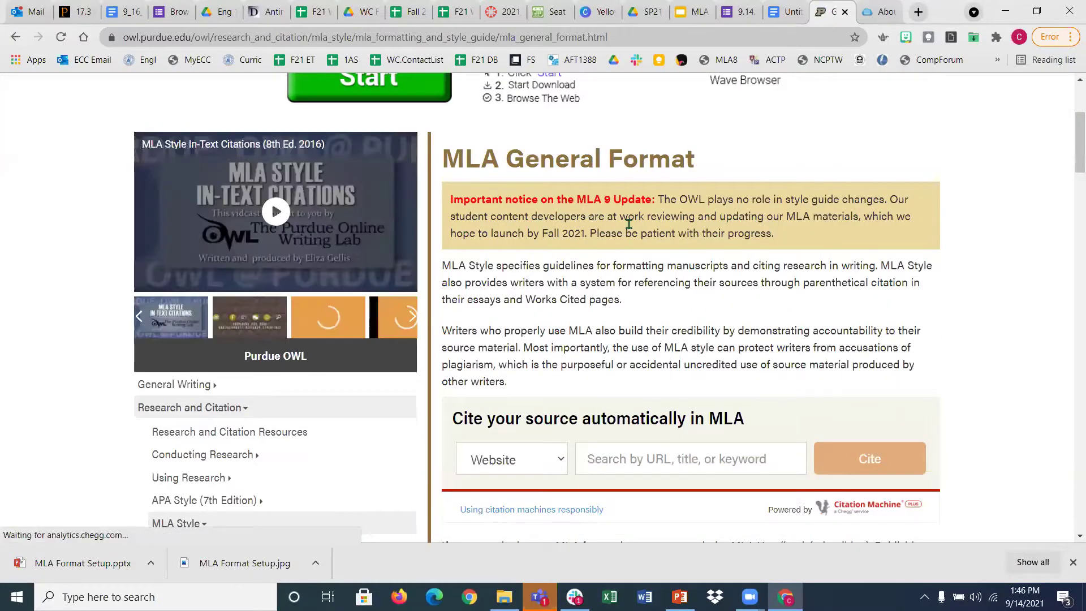
scroll(669, 229, "down", 3)
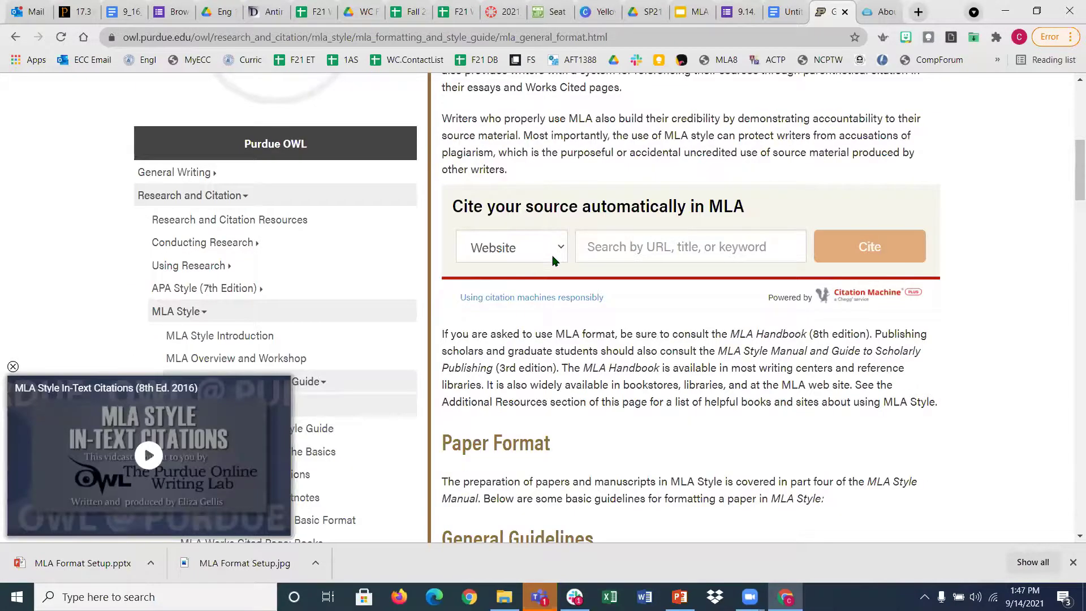
scroll(552, 260, "down", 7)
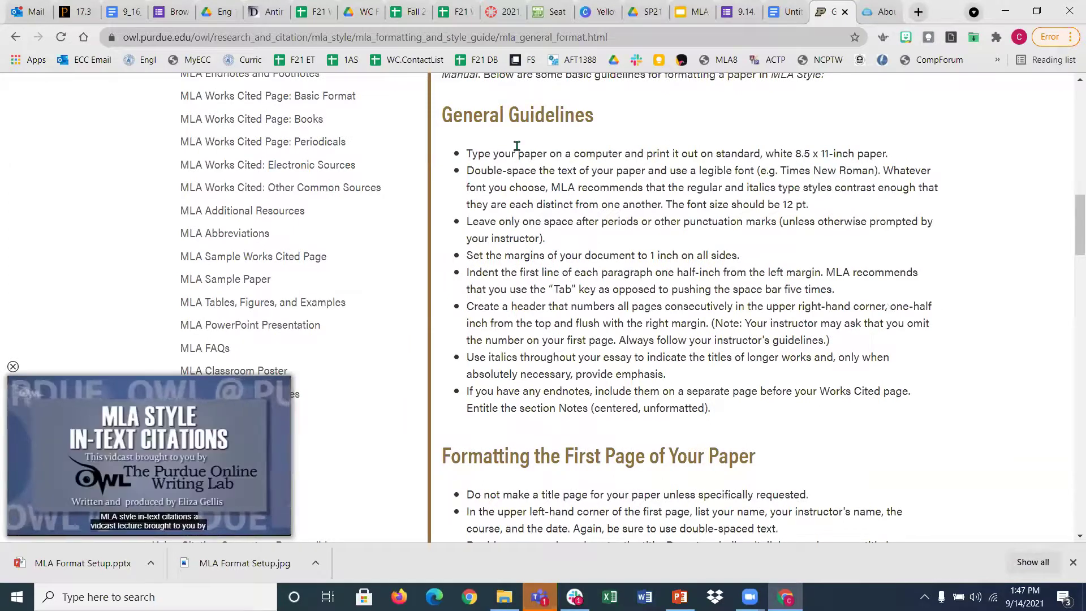
scroll(635, 228, "down", 7)
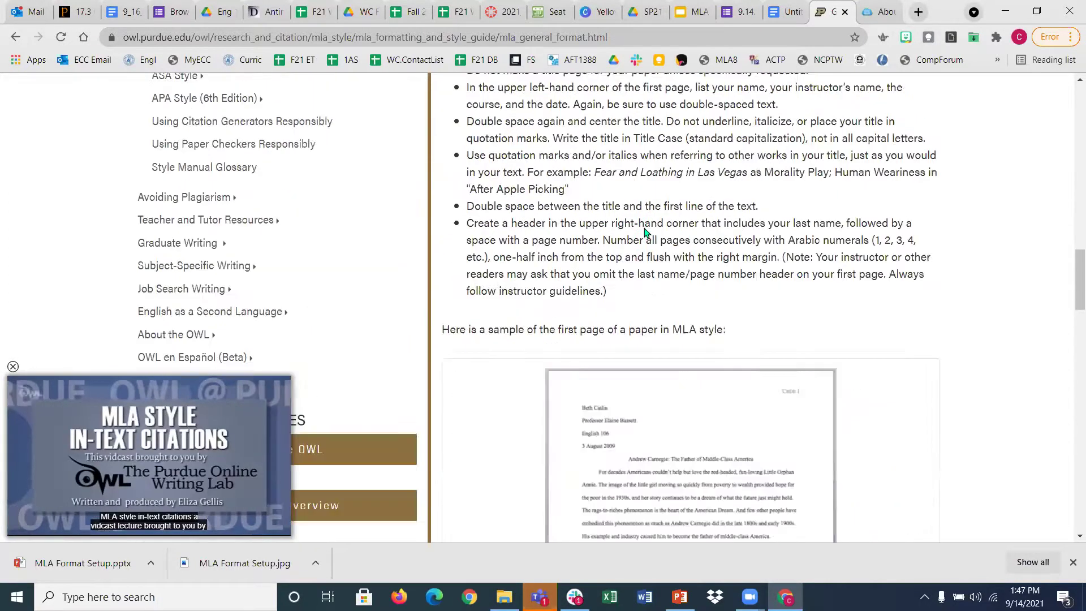
scroll(645, 232, "down", 5)
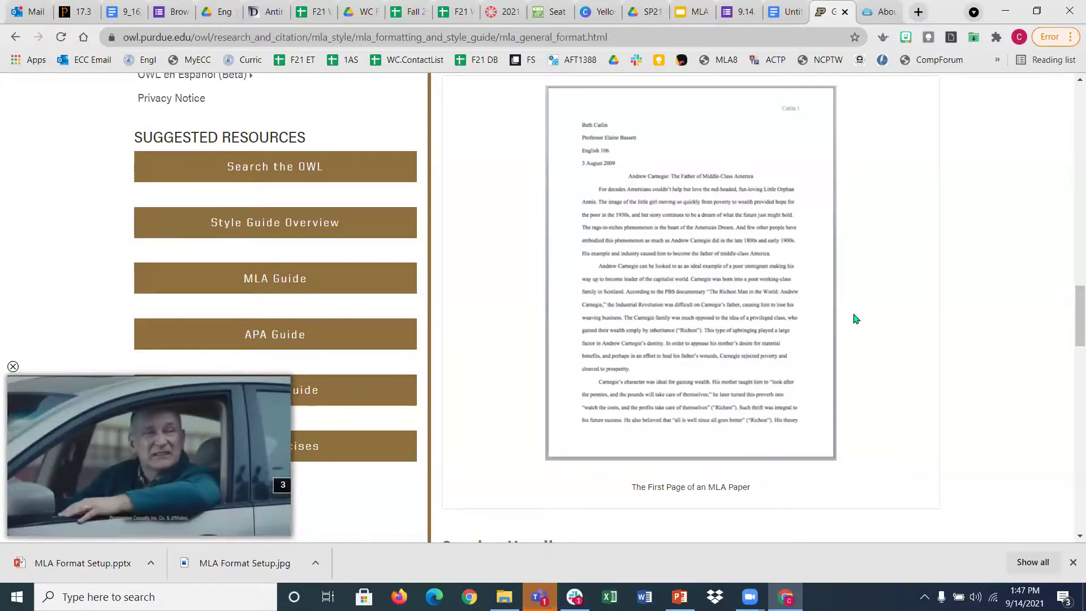
scroll(337, 182, "up", 8)
scroll(309, 153, "up", 5)
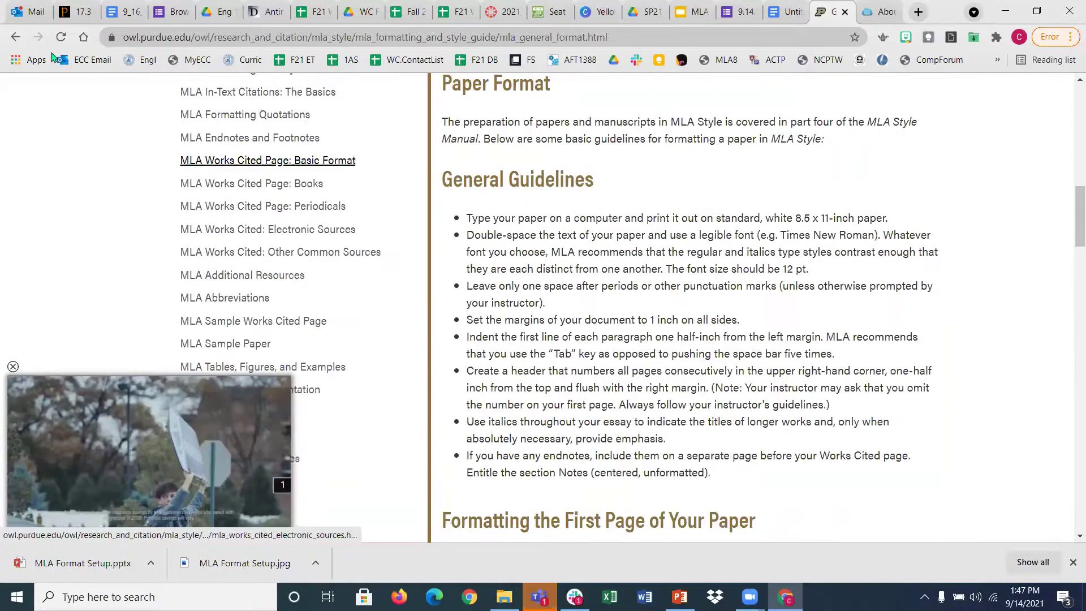
Step: Go back in the browser history and return to the top of the MLA General Format page
left_click(16, 38)
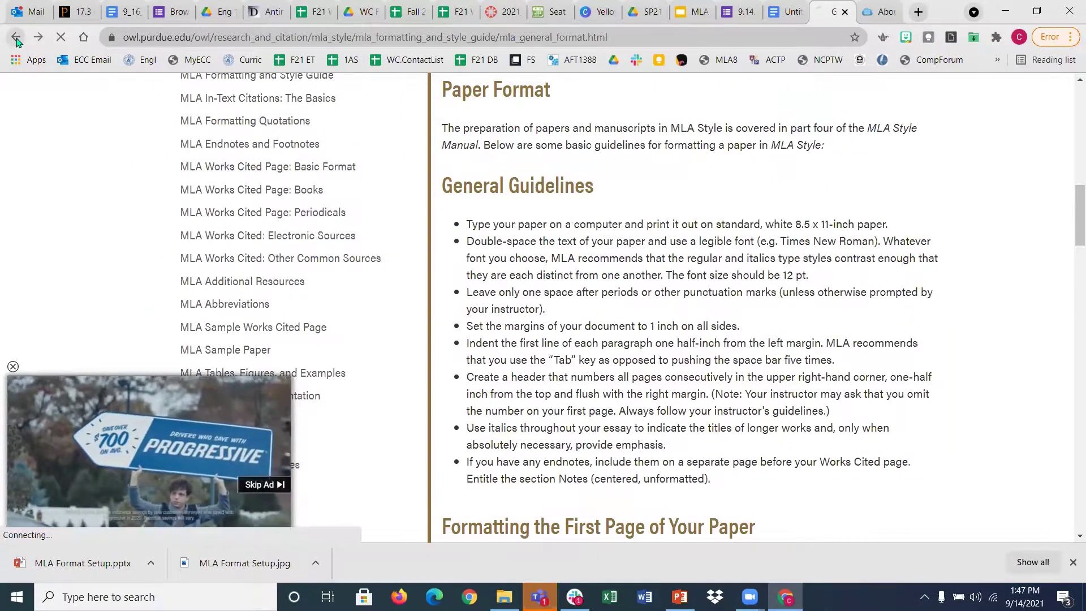
left_click(16, 39)
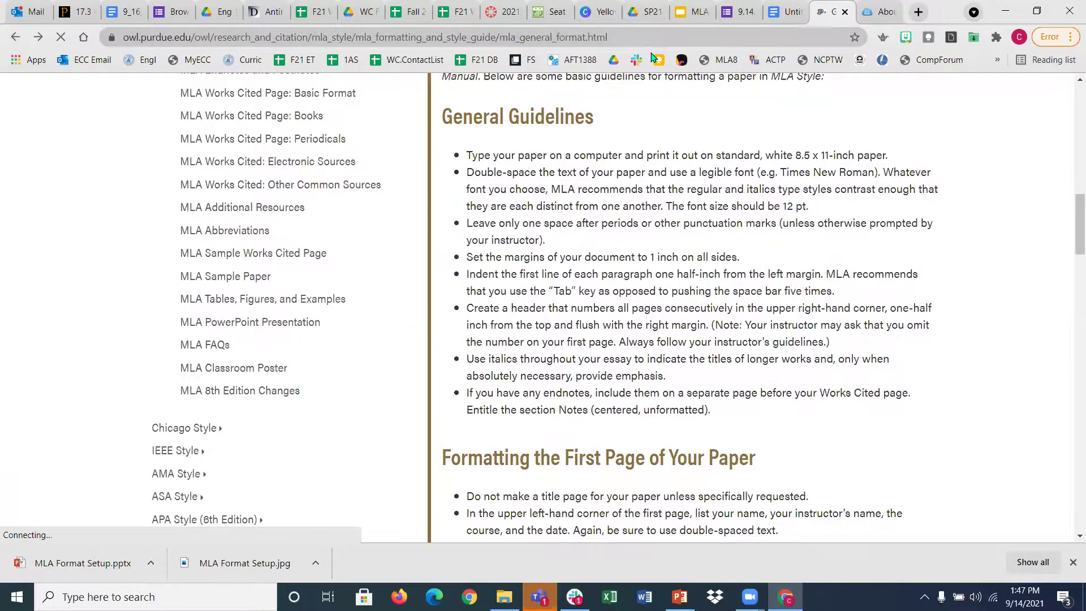
left_click(638, 38)
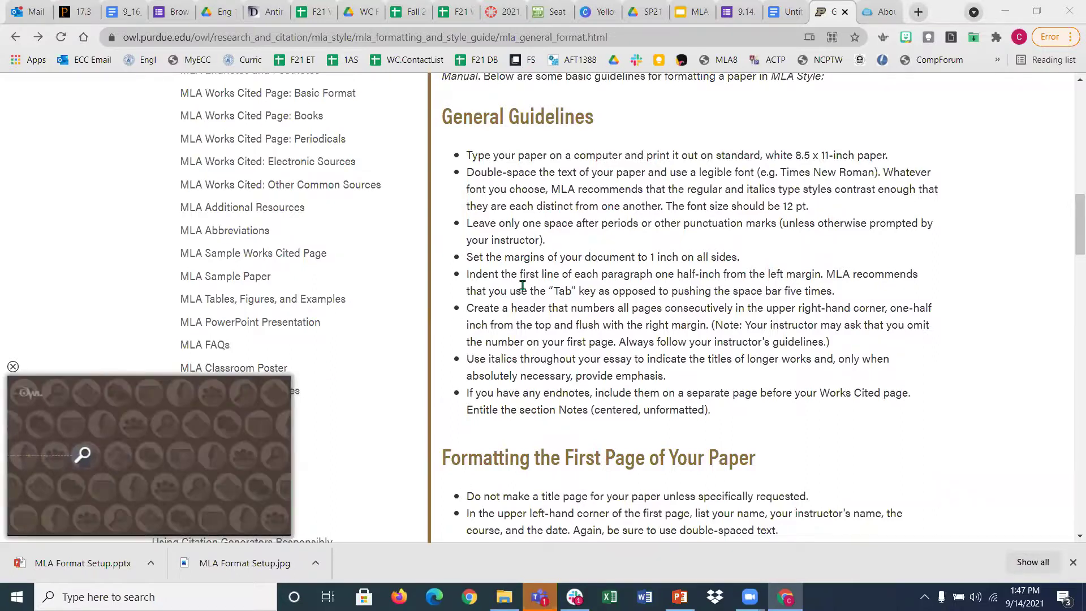
scroll(522, 284, "up", 5)
scroll(522, 284, "up", 10)
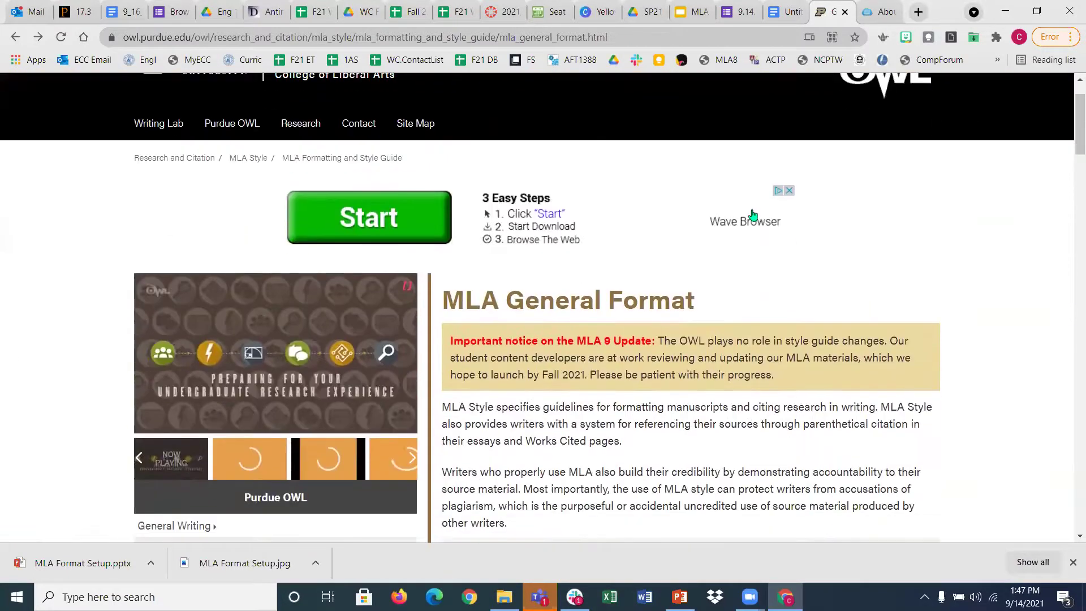
Step: Switch to the El Camino College Library citation guide, open its MLA 9th edition (2021) section and read down to the core citation elements
left_click(879, 12)
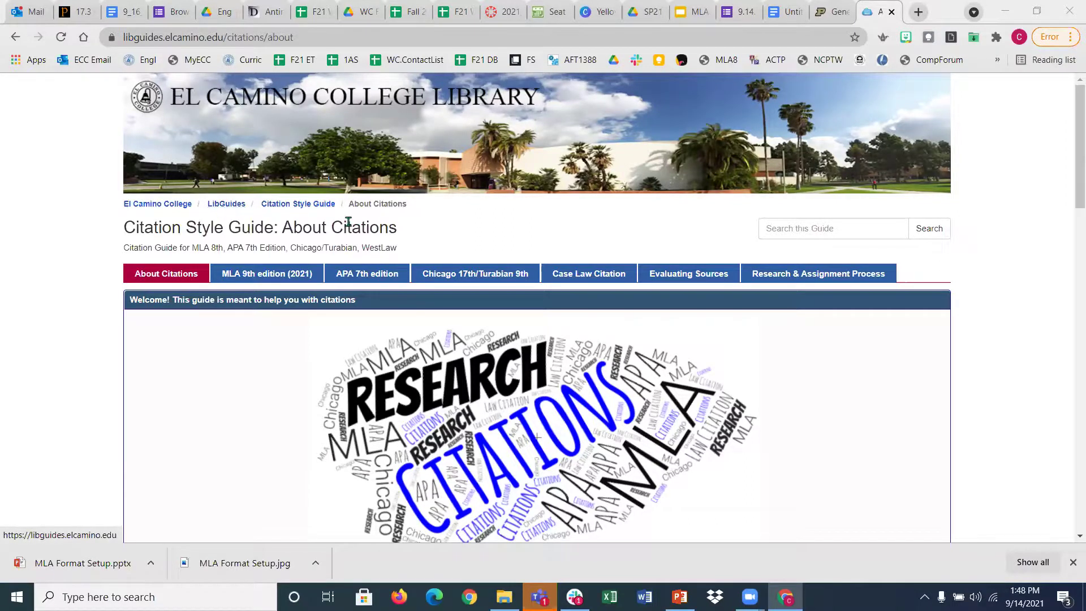
scroll(390, 214, "down", 3)
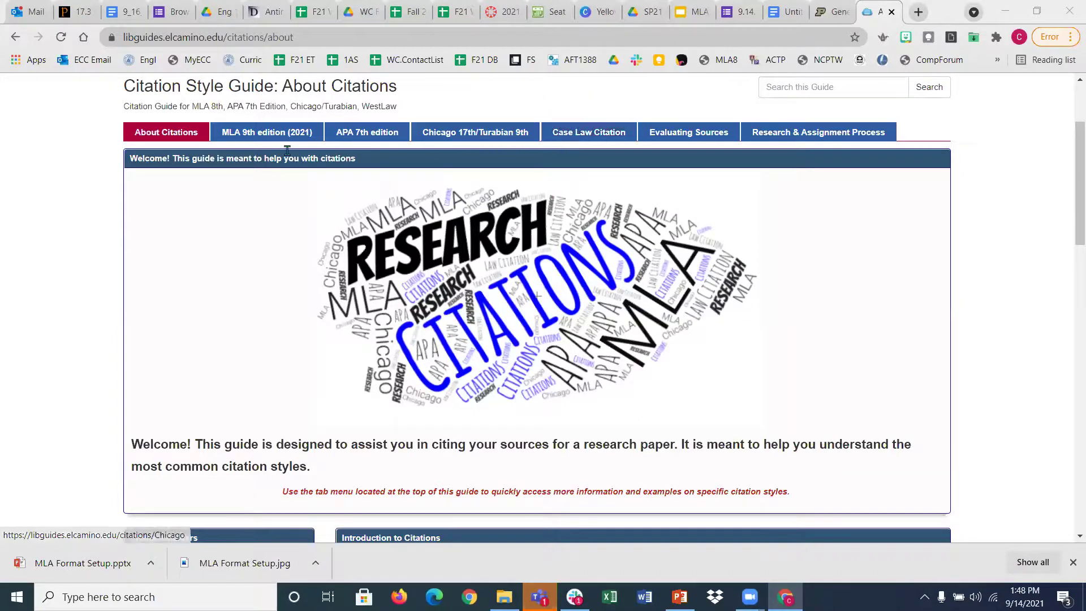
left_click(274, 136)
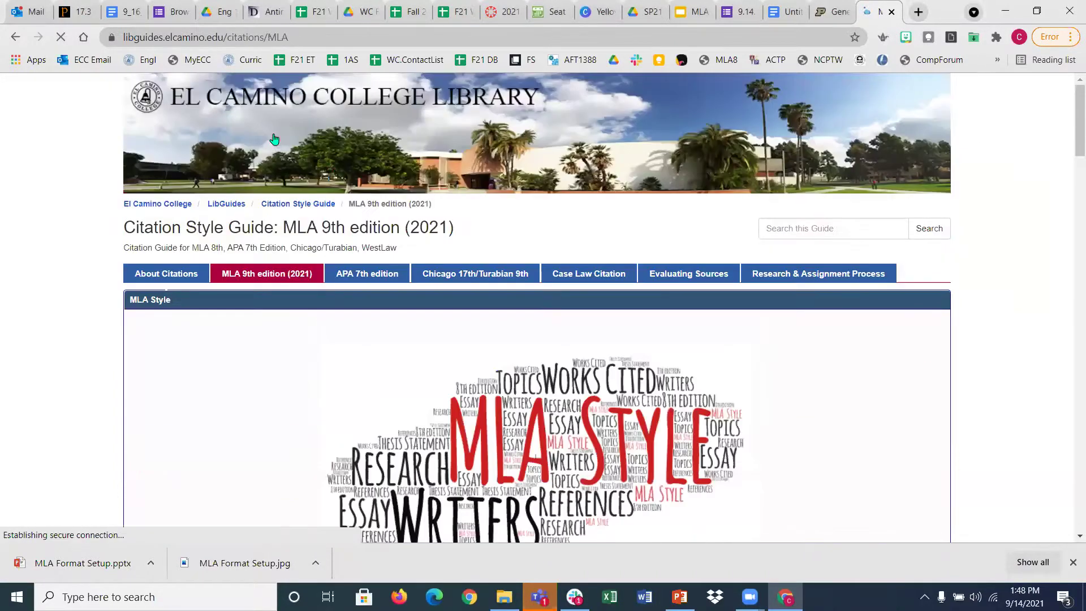
scroll(399, 213, "down", 10)
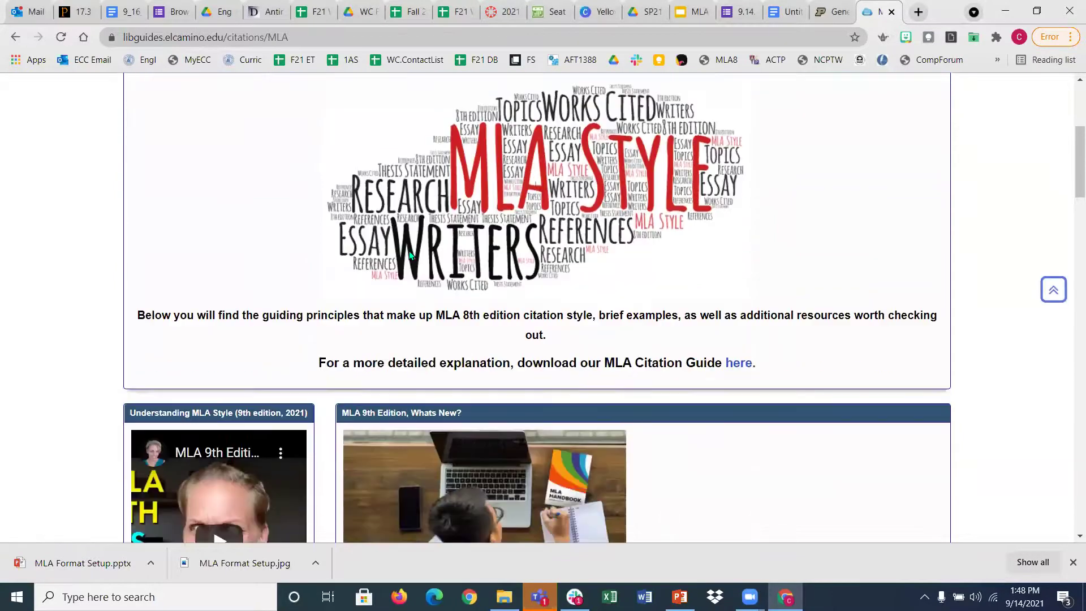
scroll(562, 225, "down", 2)
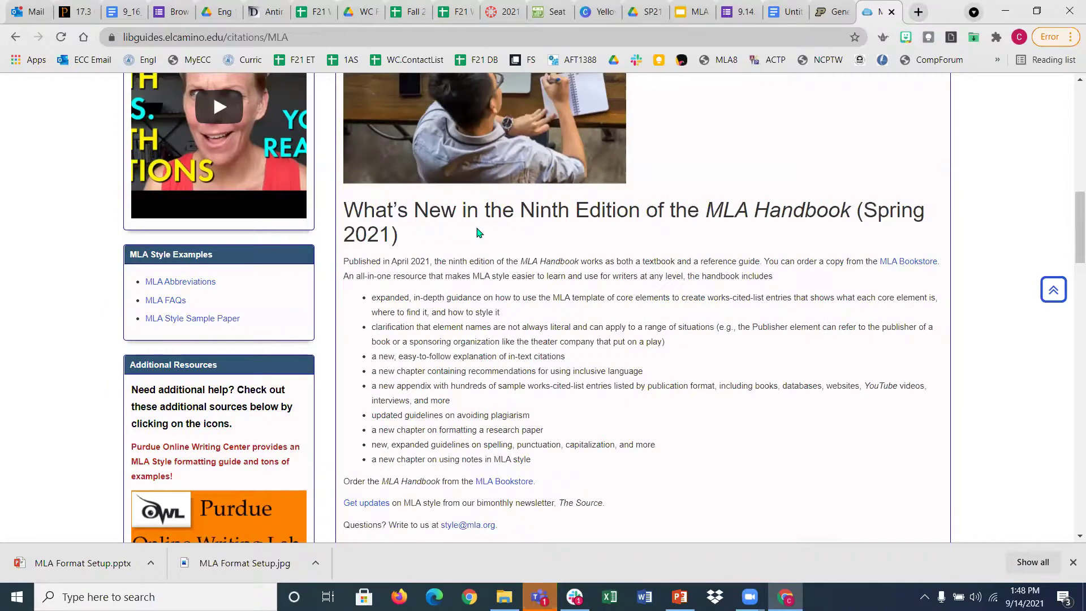
scroll(480, 232, "down", 4)
scroll(480, 226, "down", 7)
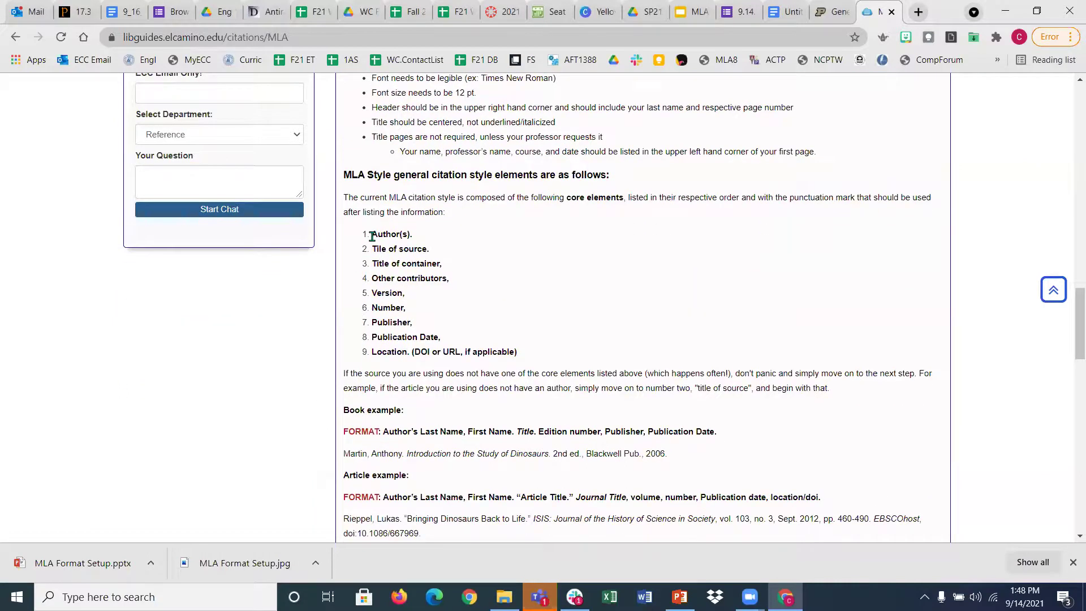
Step: Highlight the nine core citation elements in the library guide, clear the highlight and examine the book, article and in-text citation examples
scroll(453, 235, "down", 1)
left_click_drag(374, 165, 524, 289)
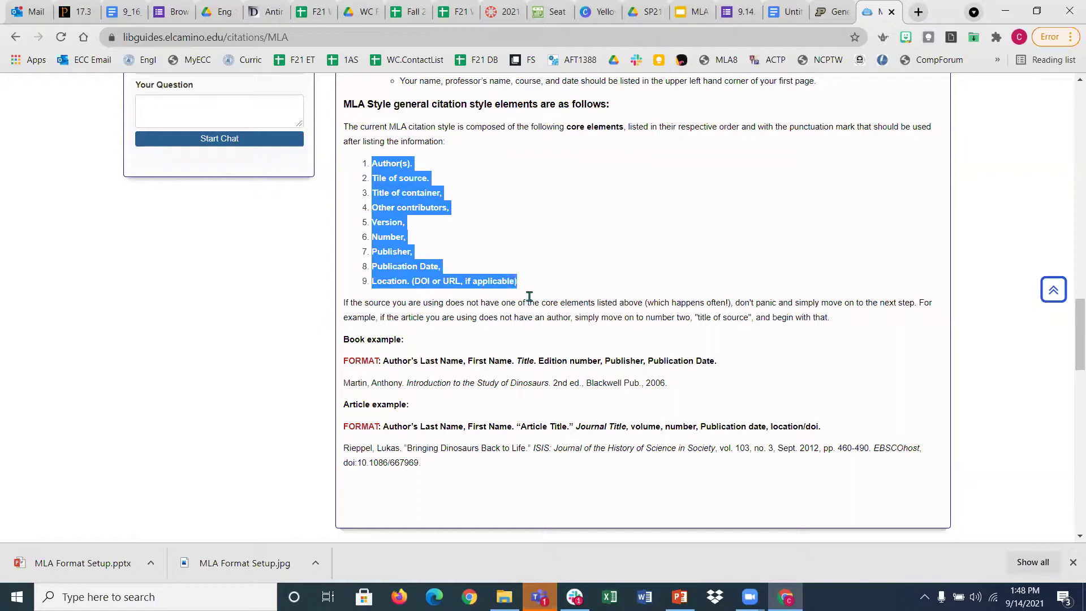
left_click(529, 296)
scroll(361, 268, "down", 1)
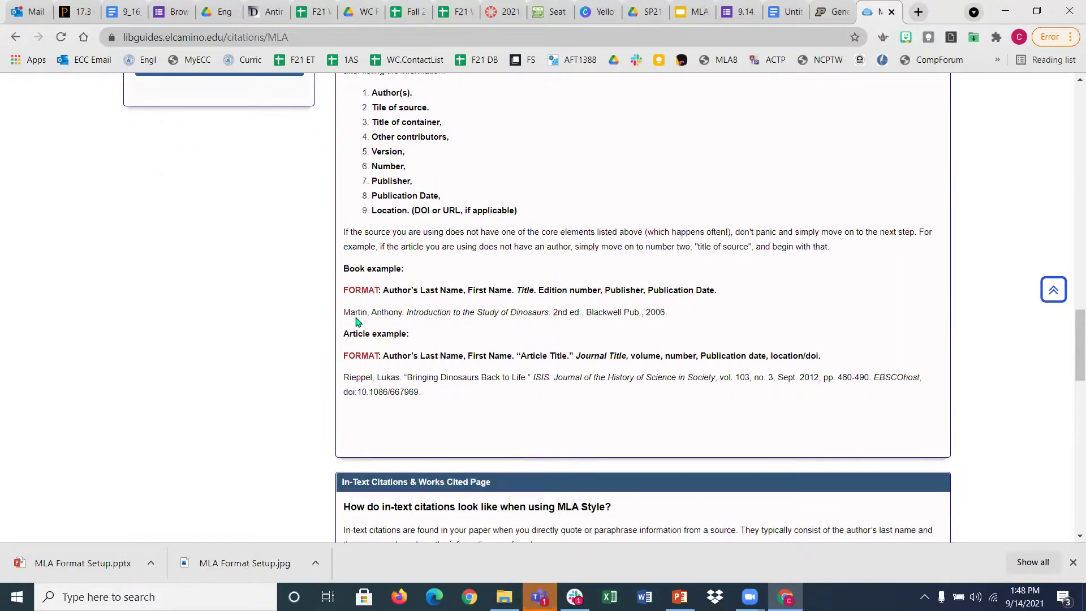
scroll(419, 393, "down", 2)
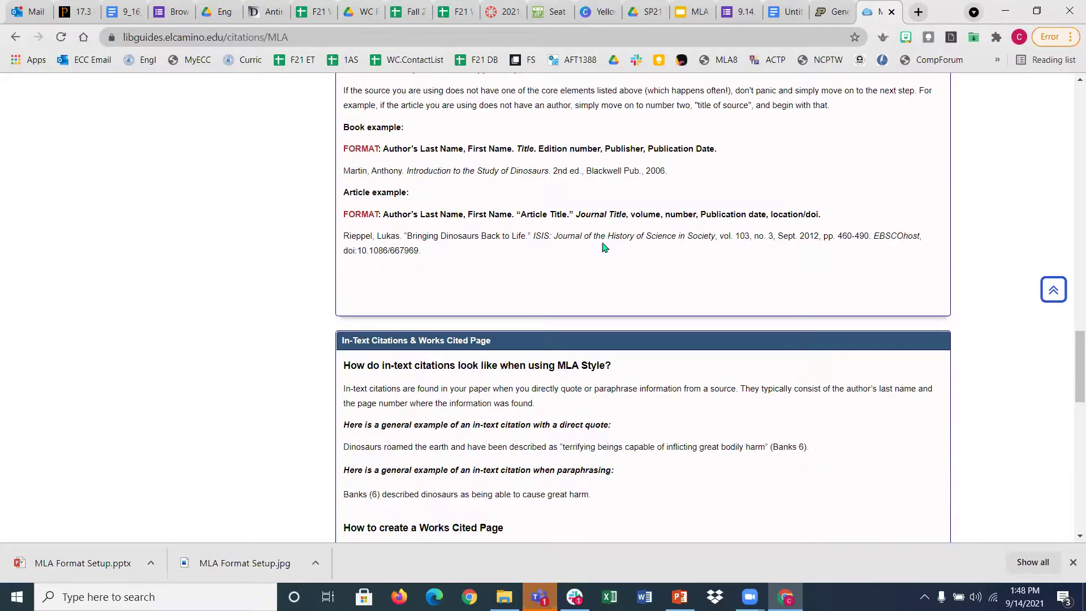
scroll(536, 244, "down", 2)
scroll(497, 259, "up", 2)
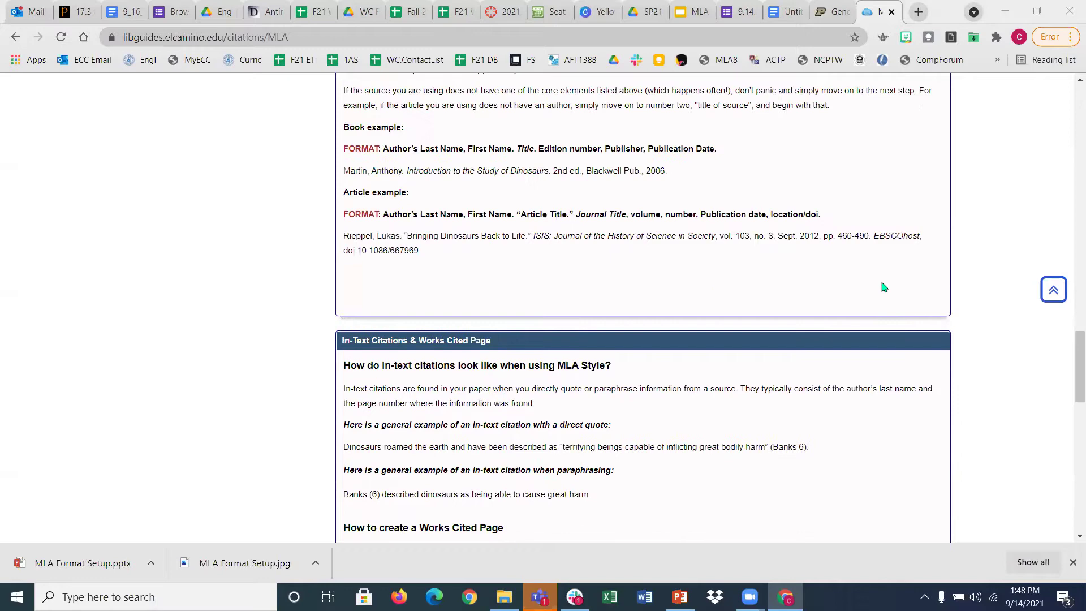
Step: Go back up to the guide's MLA Style introduction and point out the page's web address
scroll(712, 247, "up", 20)
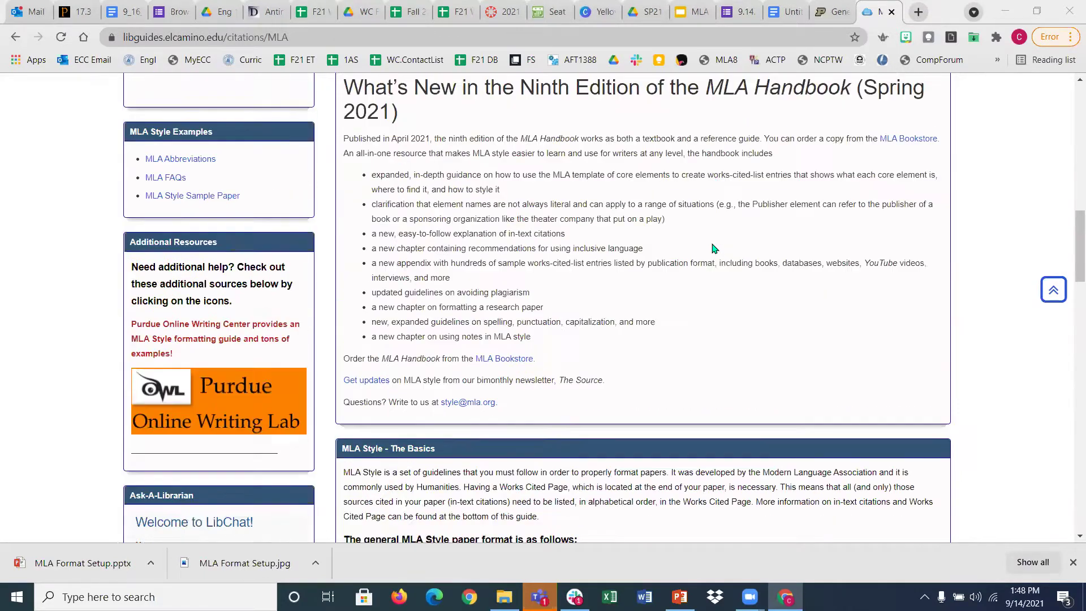
scroll(713, 247, "up", 4)
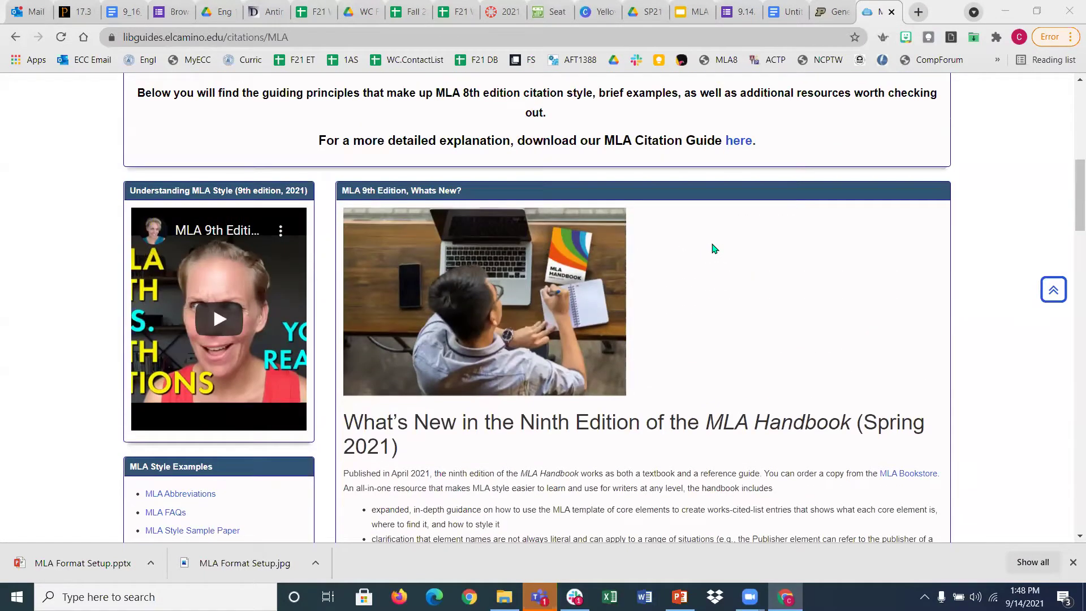
scroll(763, 274, "up", 3)
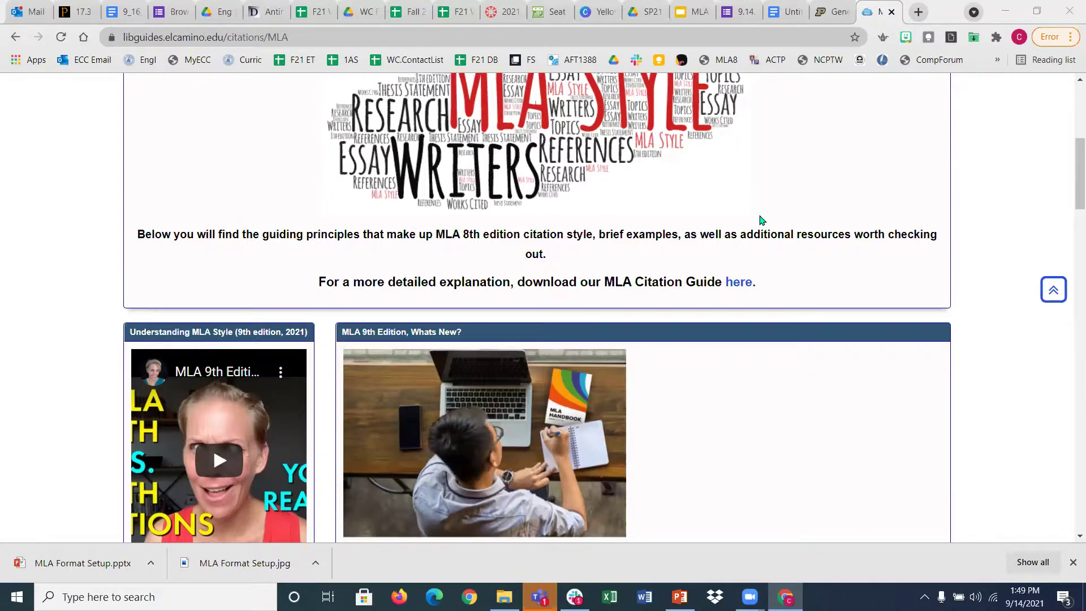
scroll(564, 208, "up", 1)
scroll(563, 208, "up", 1)
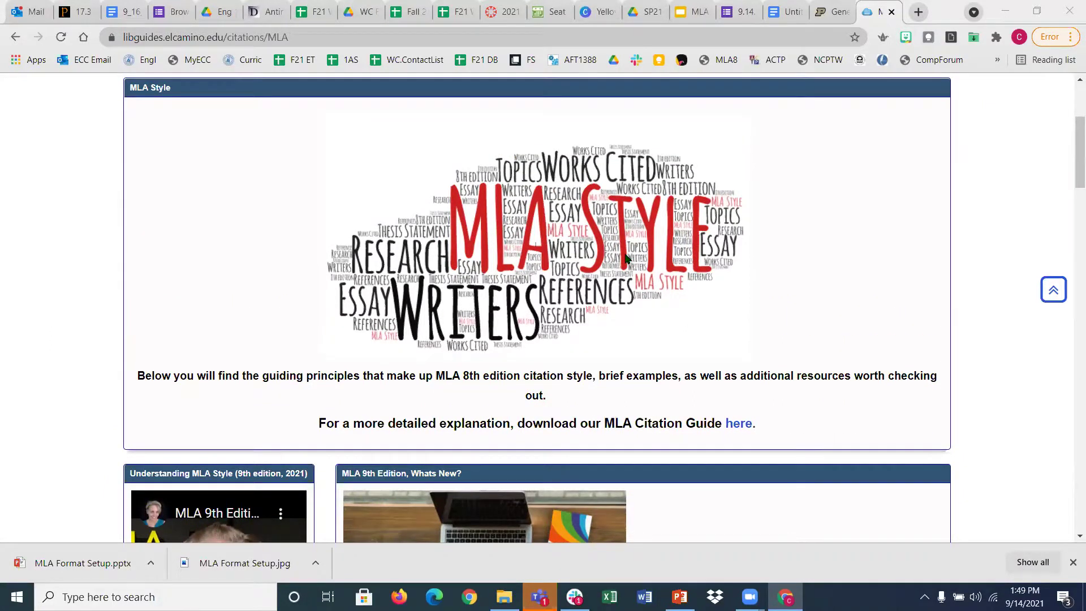
left_click(204, 40)
Step: Review the guide from its ninth-edition changes through the general paper format to the core elements and the book and article examples
scroll(299, 396, "down", 4)
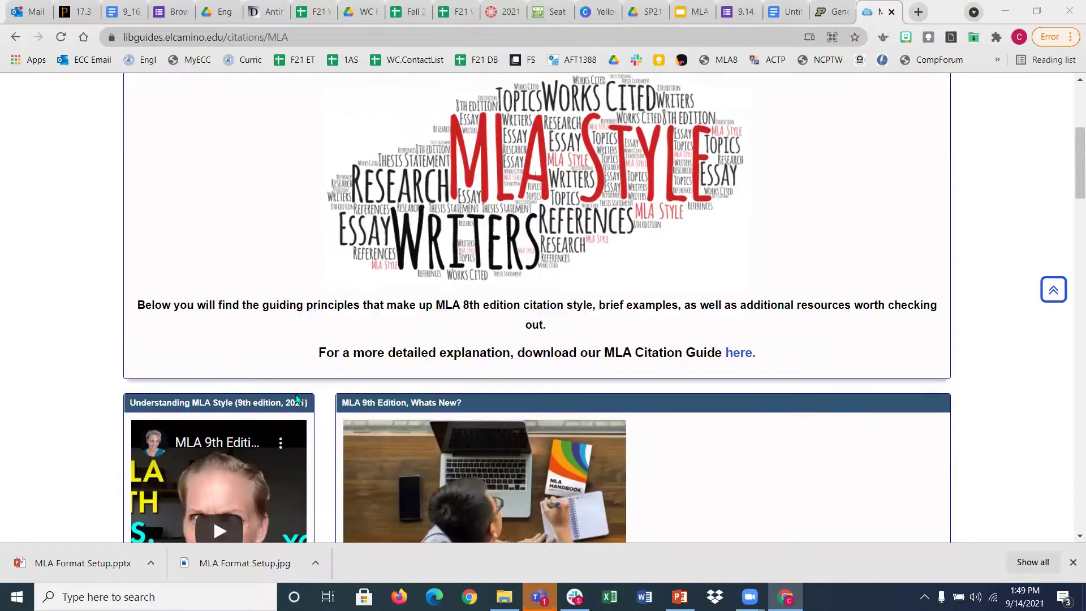
scroll(435, 386, "down", 8)
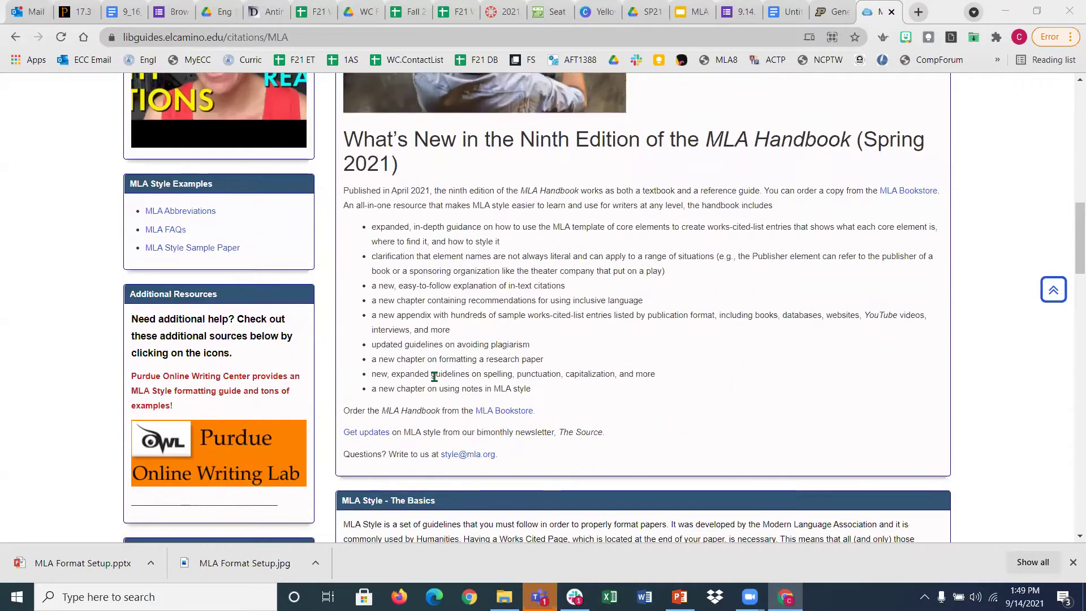
scroll(425, 380, "down", 6)
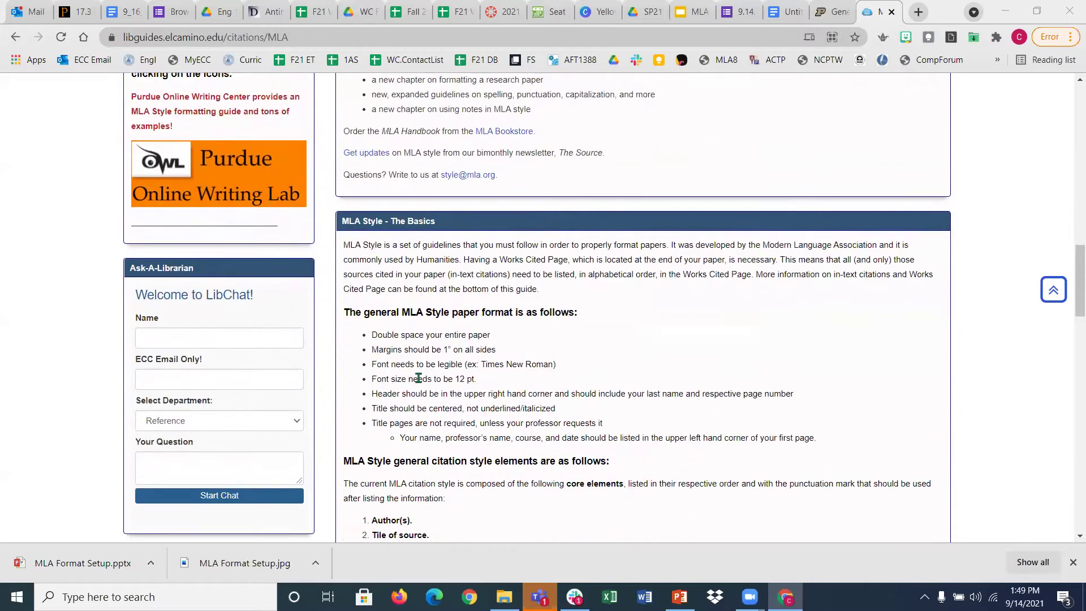
scroll(419, 377, "down", 2)
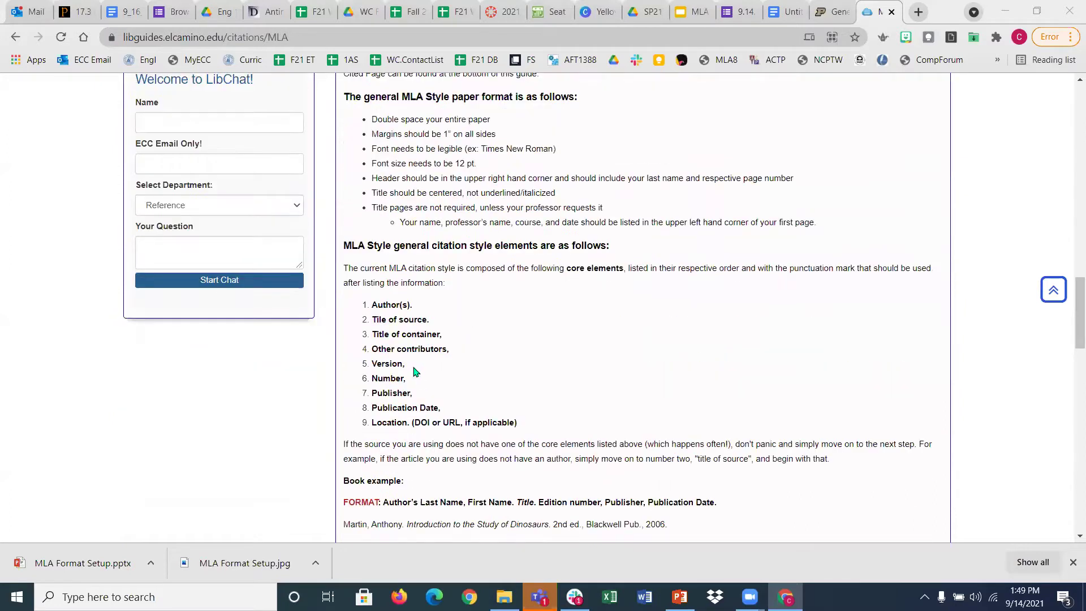
scroll(413, 371, "down", 1)
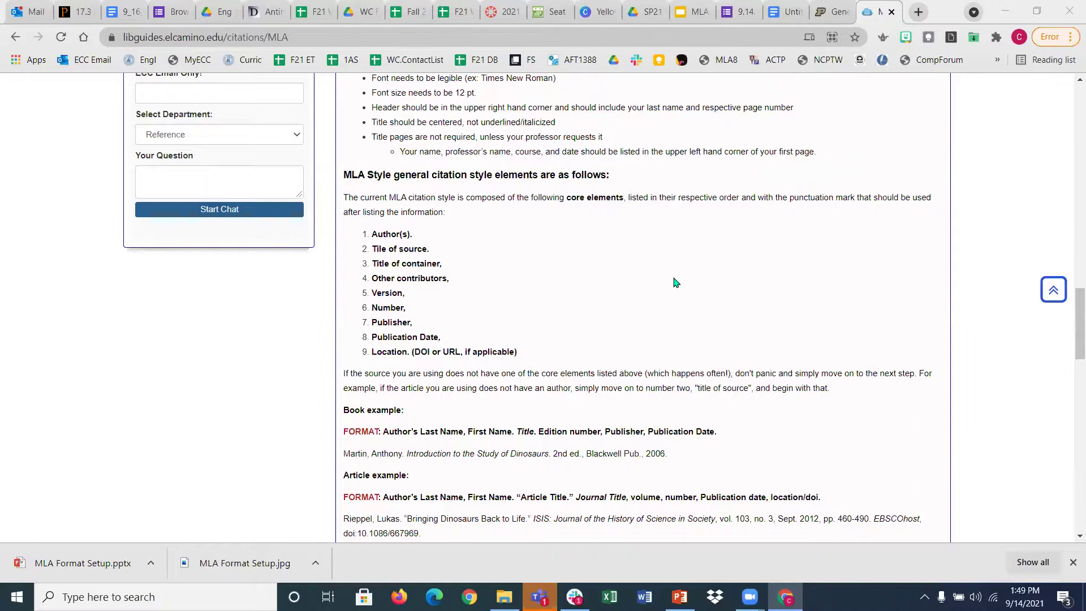
scroll(674, 281, "down", 1)
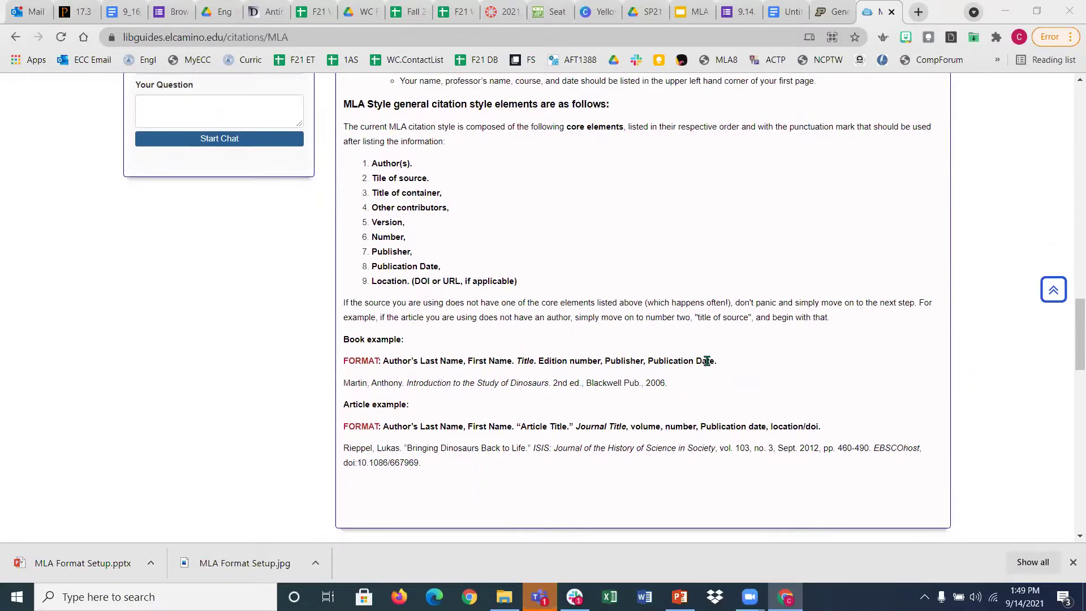
Step: Return to the guide's introduction, revisit Purdue OWL's MLA General Format page and come back to the library guide
scroll(707, 361, "up", 12)
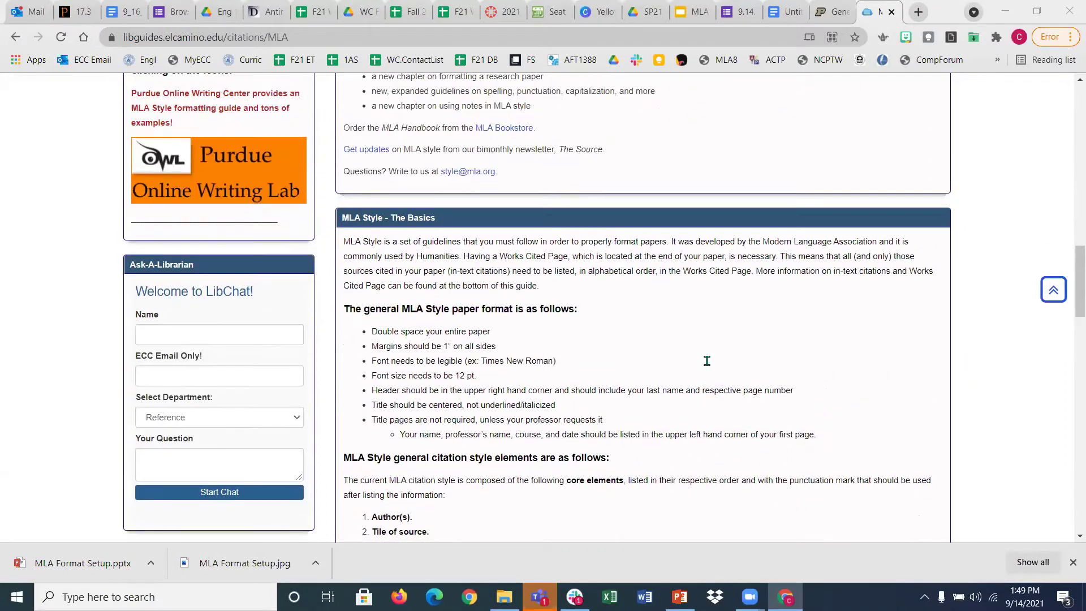
scroll(707, 361, "up", 5)
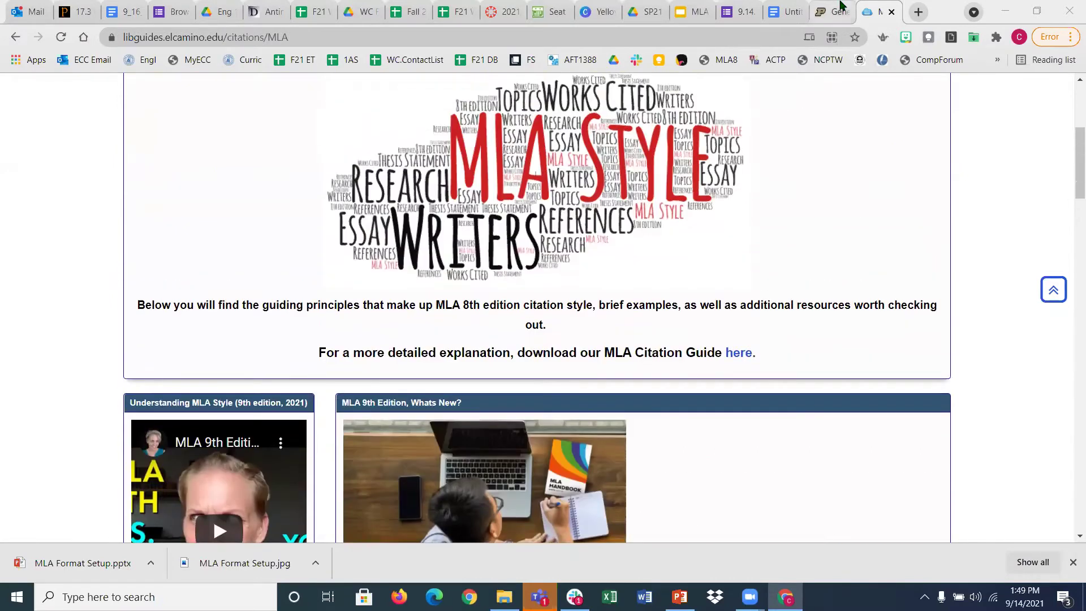
left_click(836, 5)
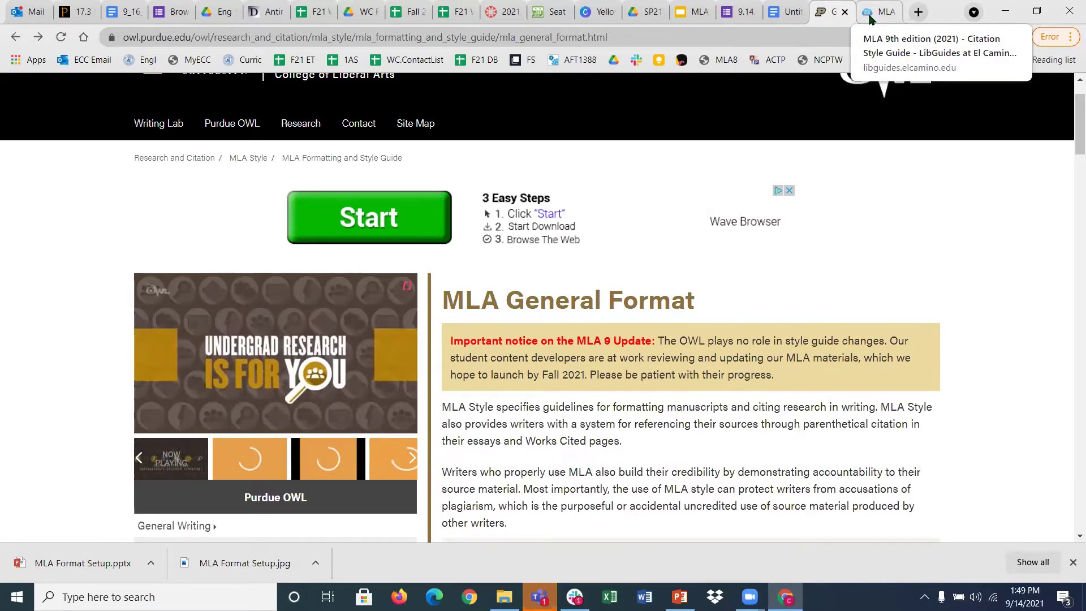
left_click(869, 12)
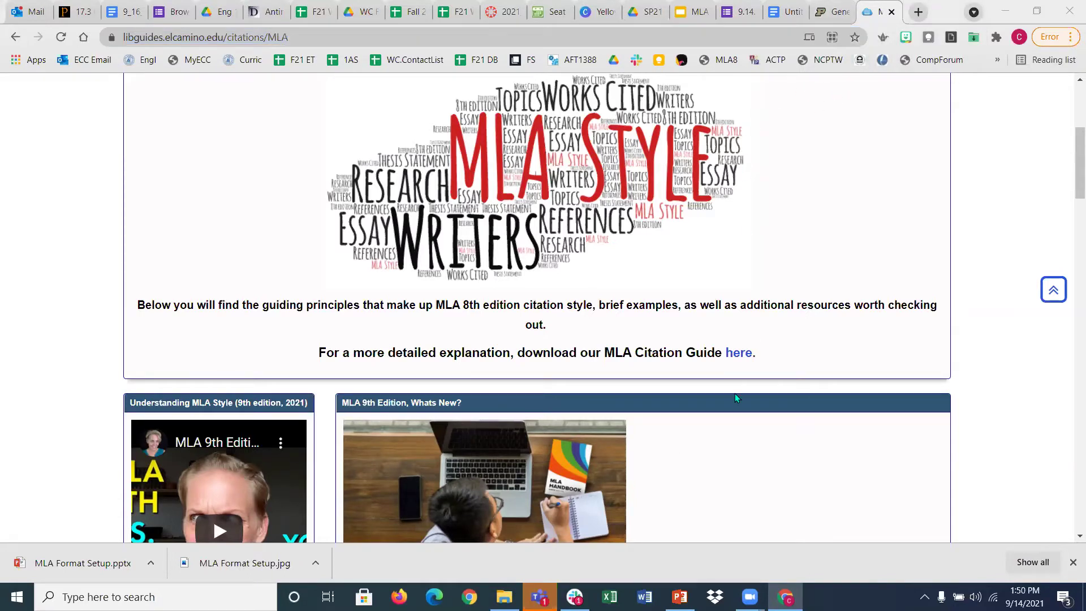
Step: View the workshop attendance form, return to the first page of the sample paper in Google Docs, and switch to the PowerPoint agenda slide
left_click(741, 11)
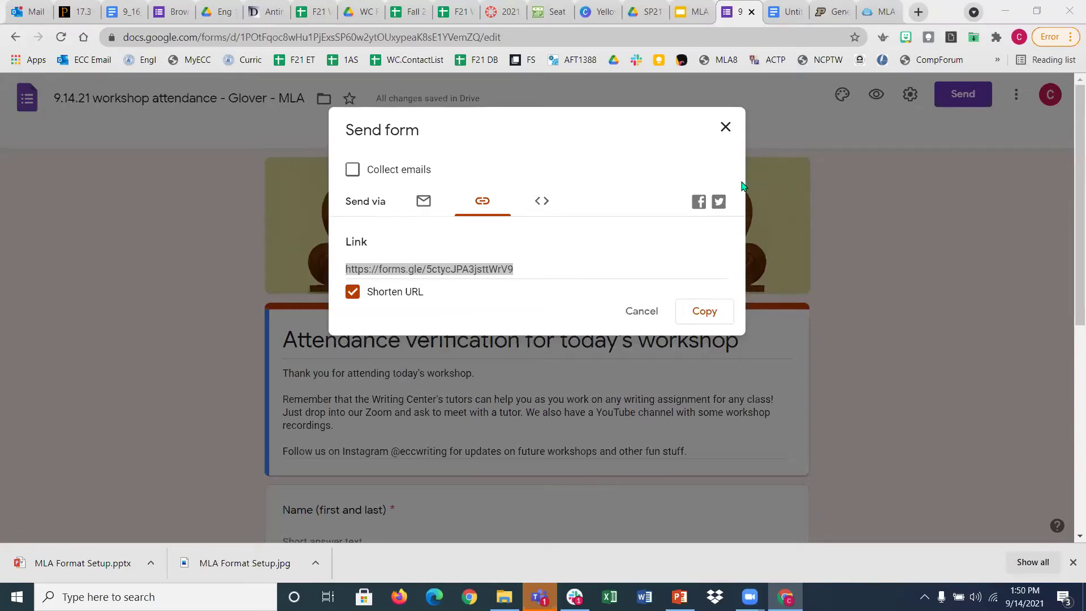
left_click(777, 13)
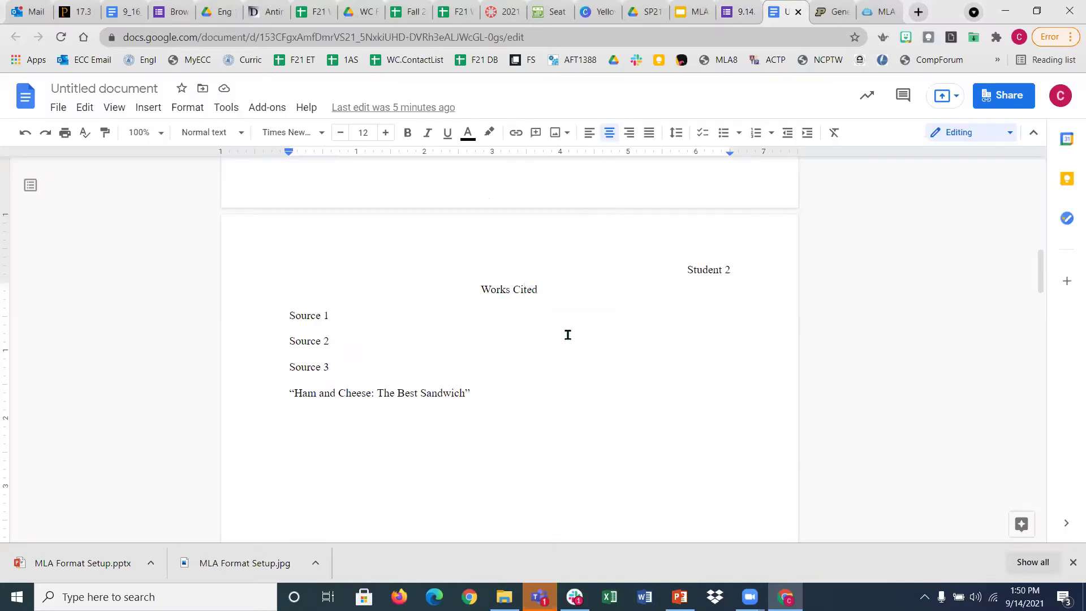
scroll(567, 334, "up", 20)
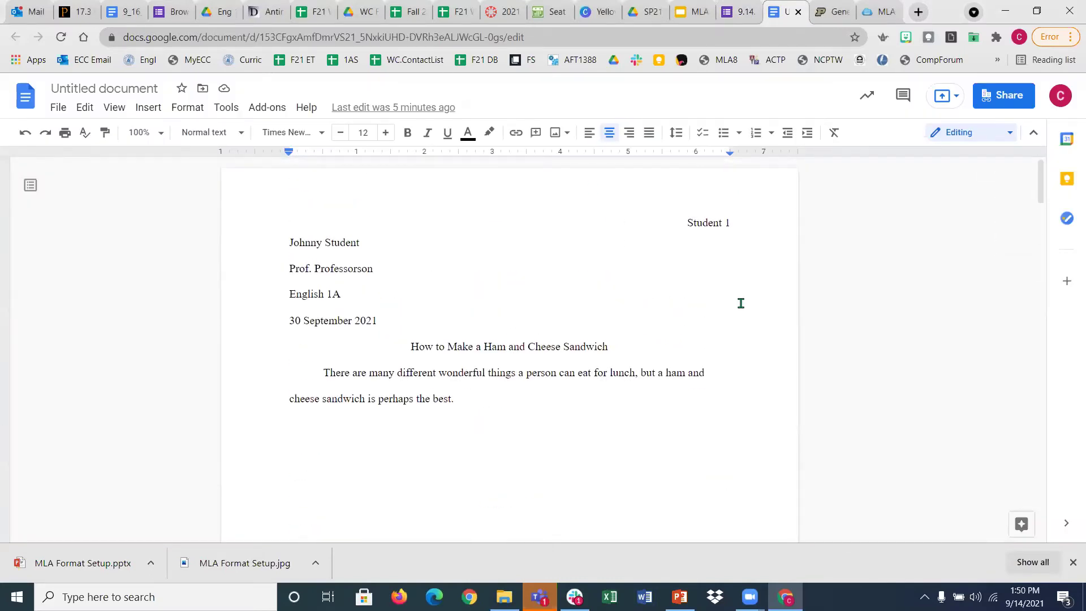
key("alt+Tab")
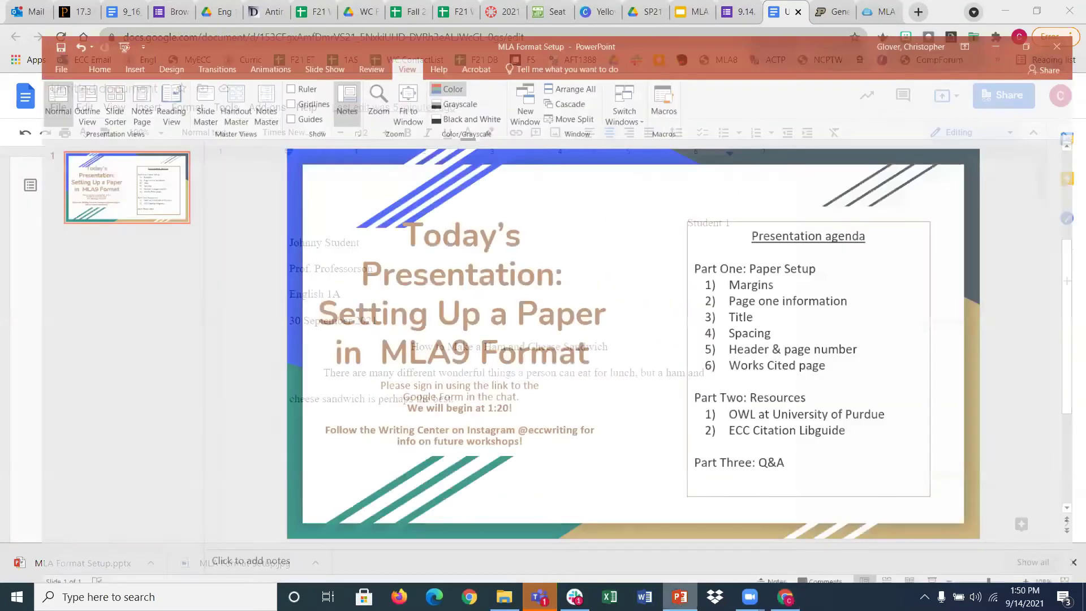